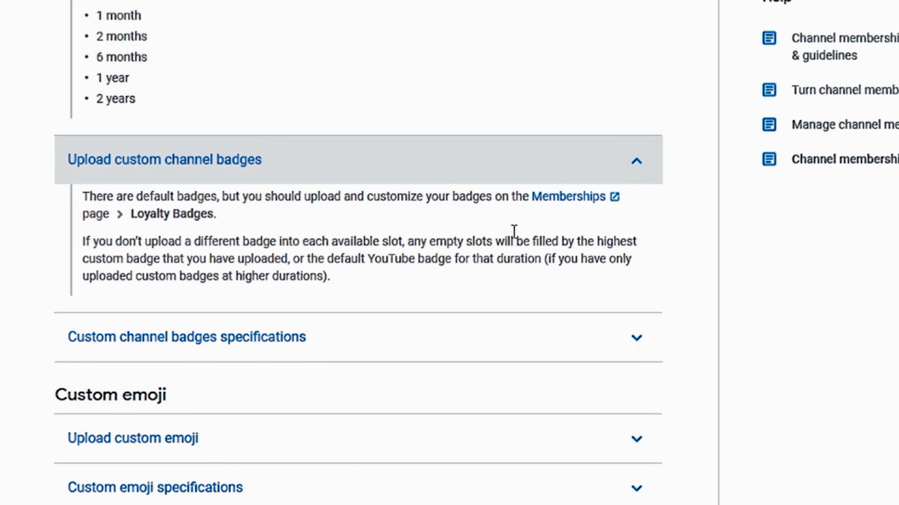
Step: Open the custom channel badges specifications in place of the upload section and read the file format, size and dimension requirements
click(643, 170)
click(639, 207)
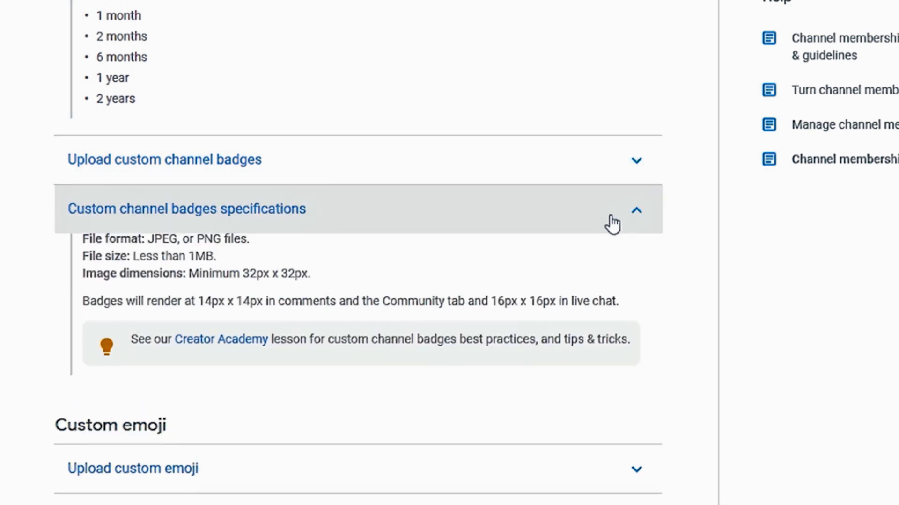
scroll(51, 274, down, 2)
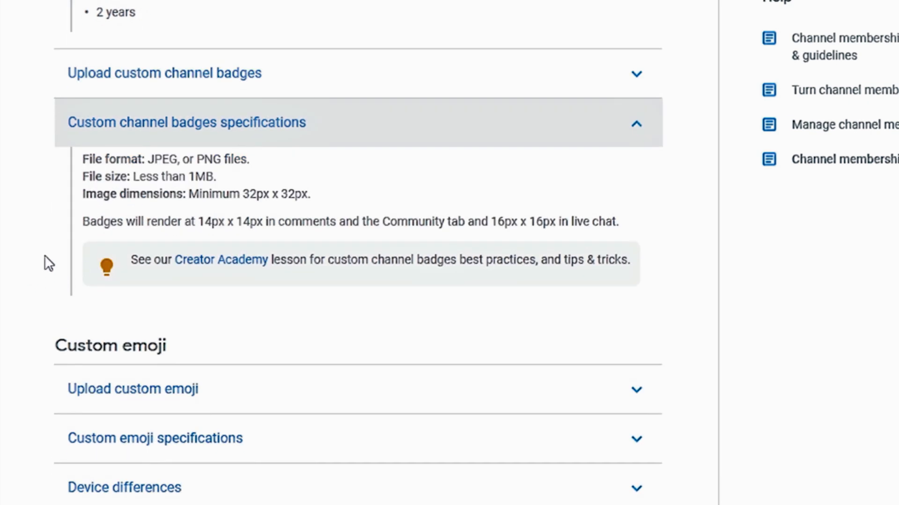
drag(240, 193, 315, 200)
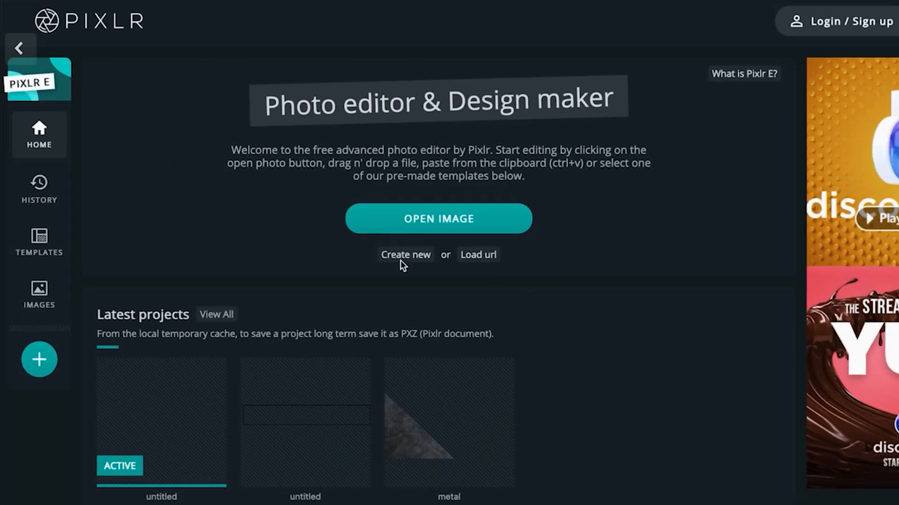
Step: In Pixlr E, create a new blank image named Badge 1 with a width and height of 32 px
click(420, 254)
click(852, 156)
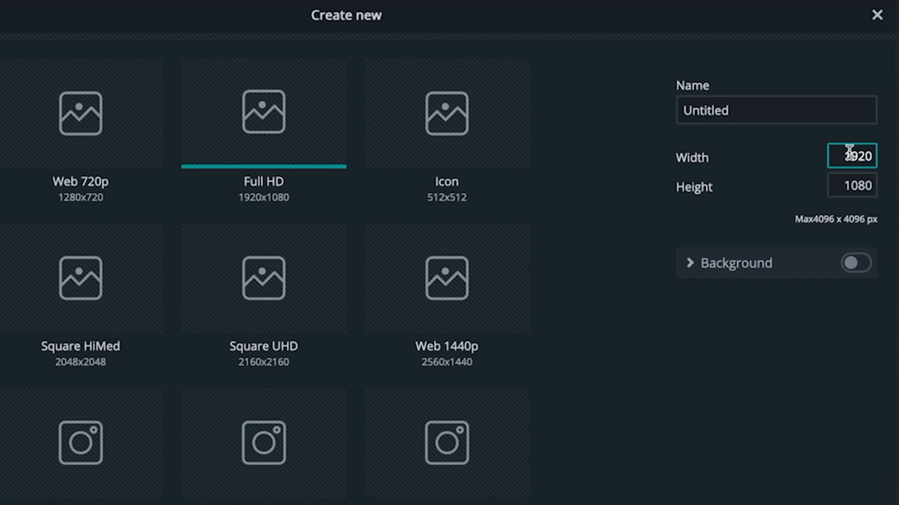
key(ctrl+a)
text(3)
drag(841, 186, 893, 182)
text(3)
click(757, 208)
drag(745, 113, 641, 110)
key(BackSpace)
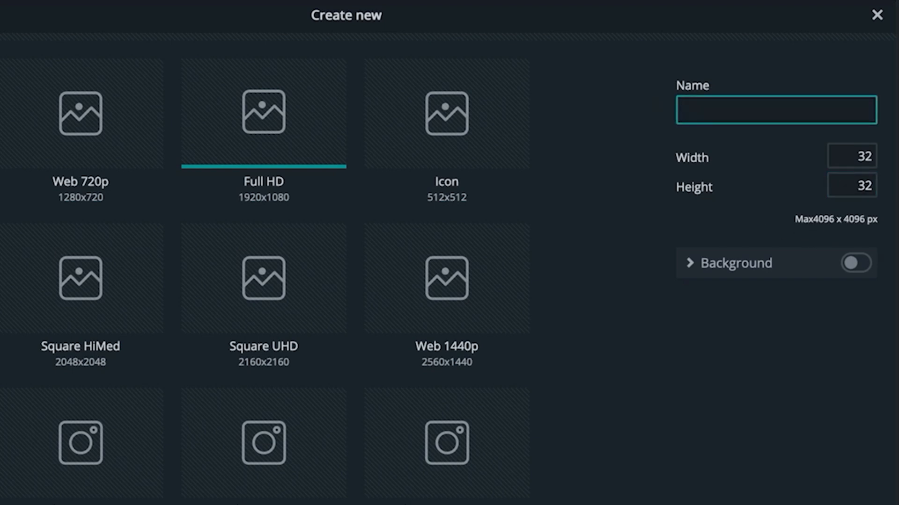
text(Badge 1)
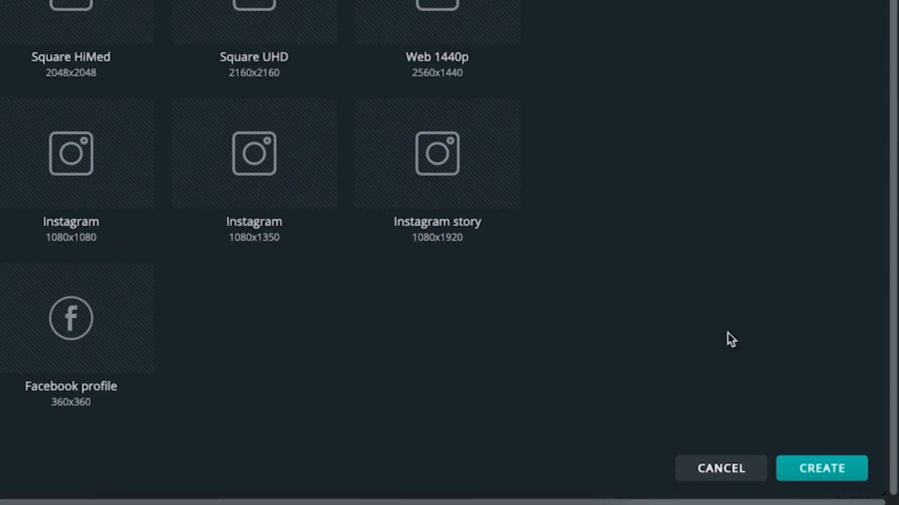
click(826, 463)
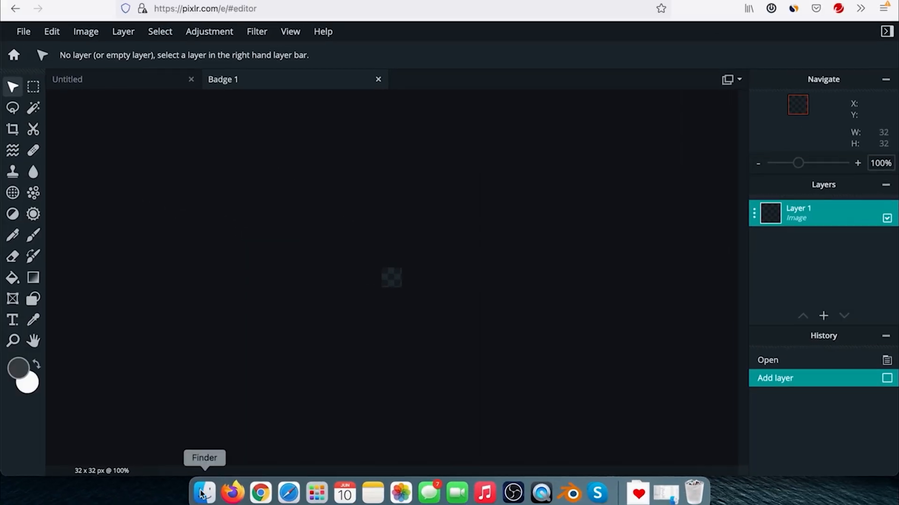
Step: Bring Heart.png from the Downloads folder into the Badge 1 document as a new layer
click(80, 499)
drag(626, 40, 296, 174)
drag(388, 211, 387, 211)
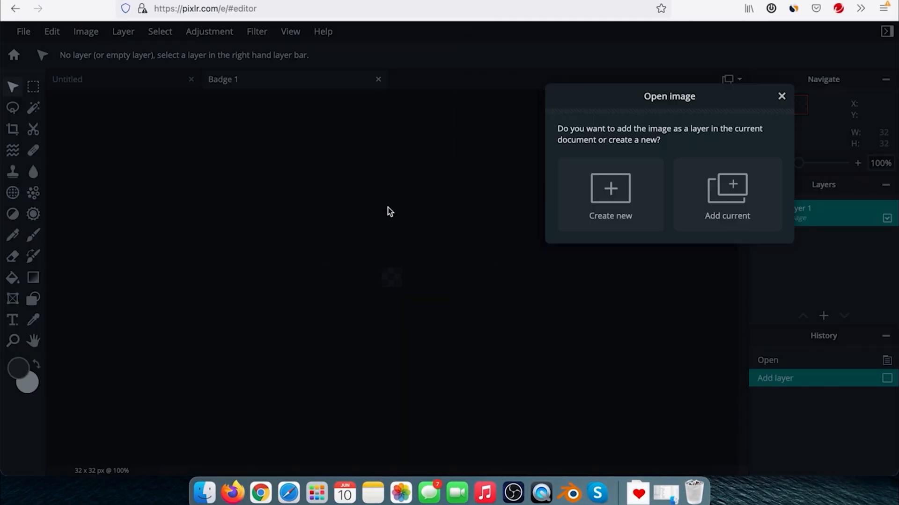
click(724, 192)
Step: Scale the heart layer down to about 48 px and centre the heart so it fits inside the 32 px canvas
scroll(529, 262, down, 5)
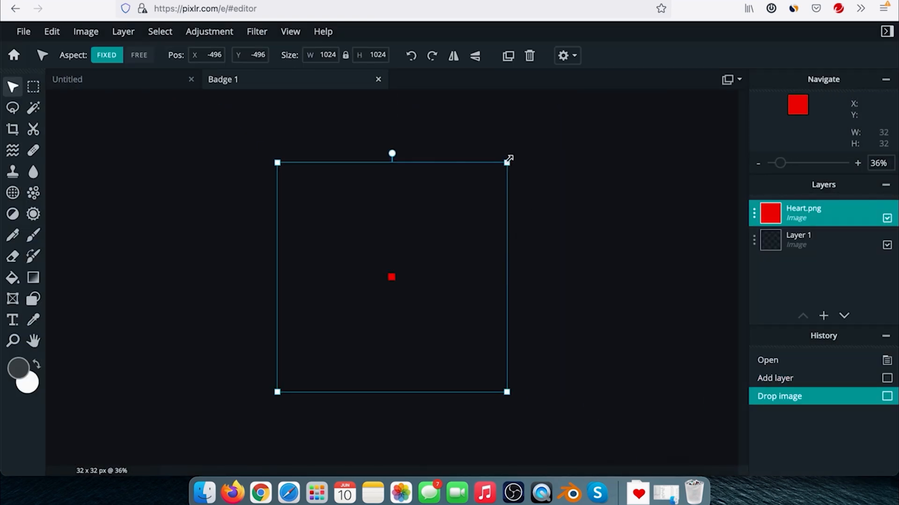
drag(501, 165, 390, 275)
scroll(391, 275, up, 5)
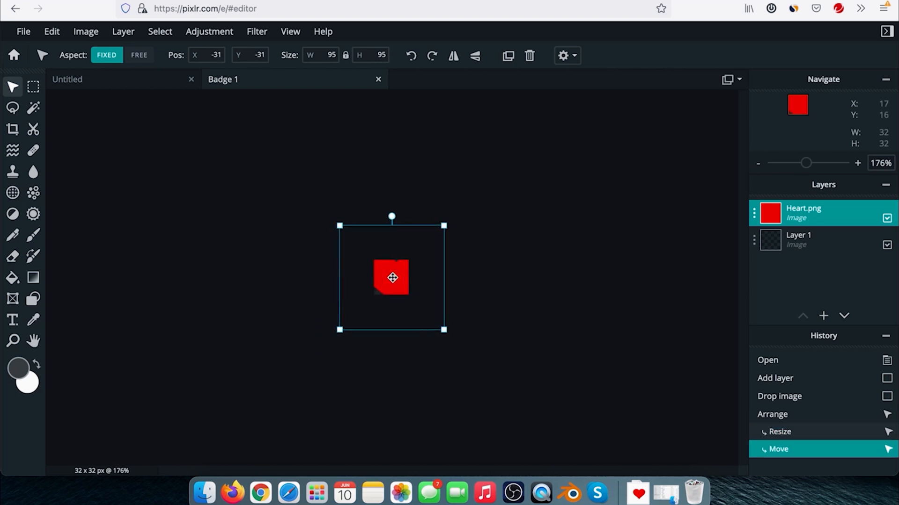
drag(458, 342, 410, 296)
drag(379, 266, 393, 295)
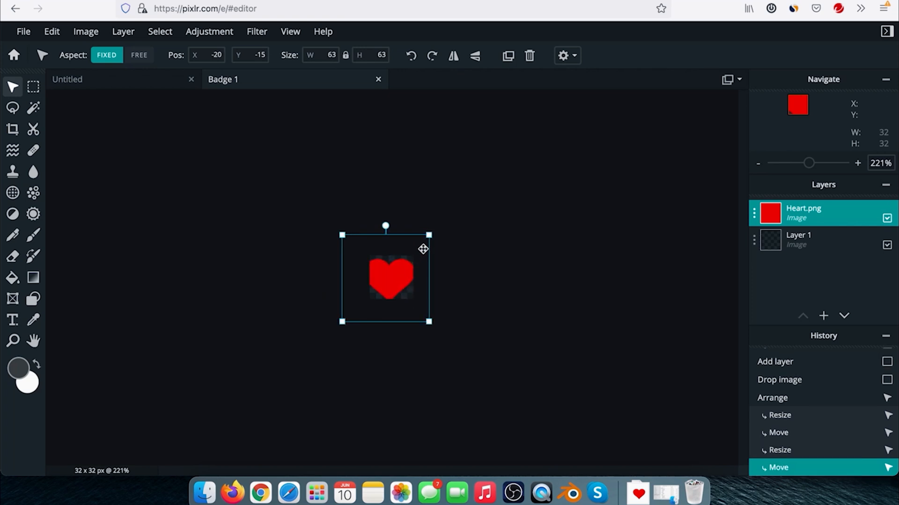
drag(431, 235, 410, 255)
drag(383, 290, 394, 278)
scroll(397, 315, up, 5)
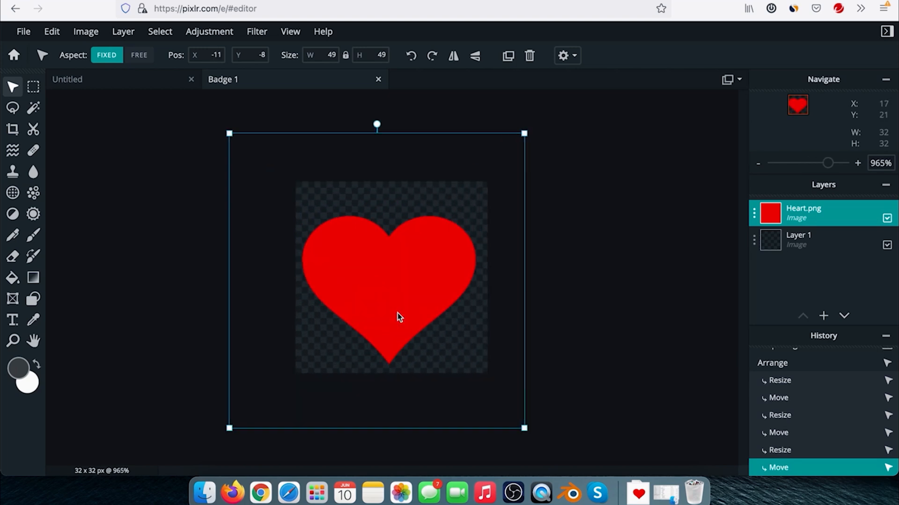
drag(398, 299, 399, 284)
scroll(409, 297, down, 2)
drag(219, 116, 226, 118)
click(628, 289)
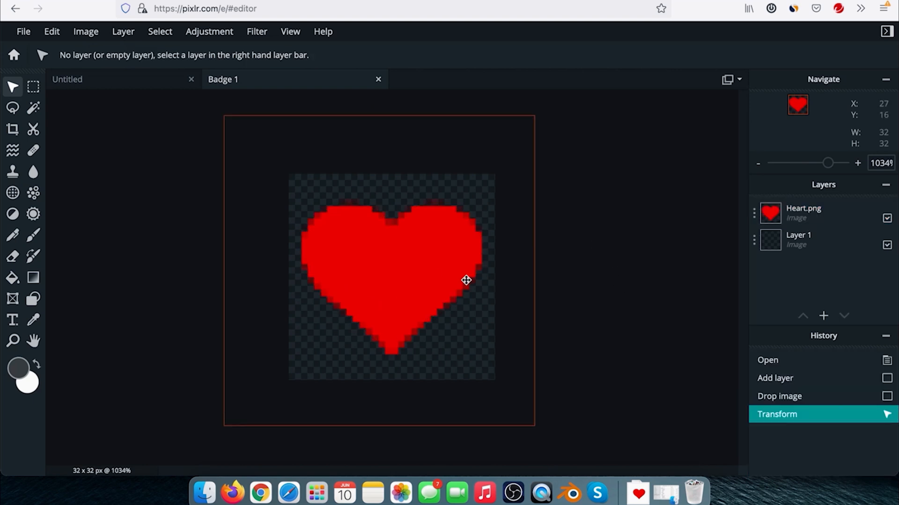
Step: Apply an Outer glow to the heart layer in black (#000000) with a size of 1 px
click(818, 211)
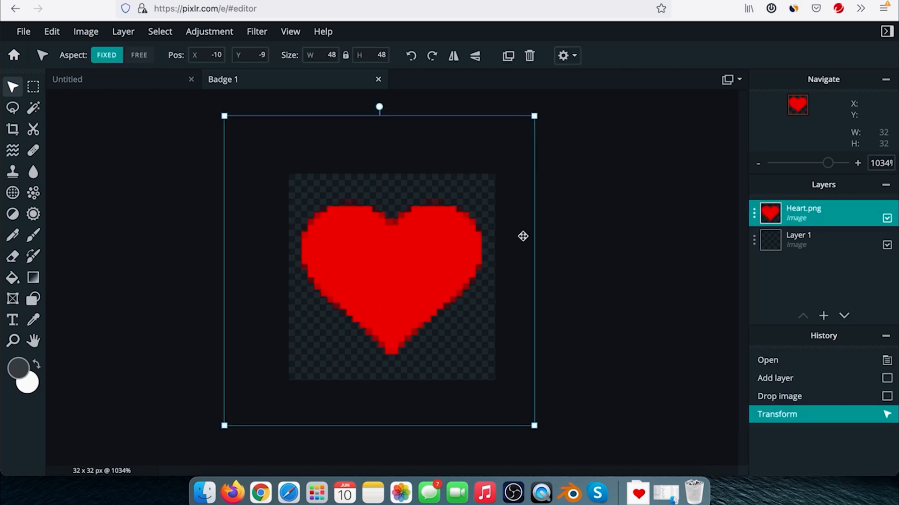
click(256, 33)
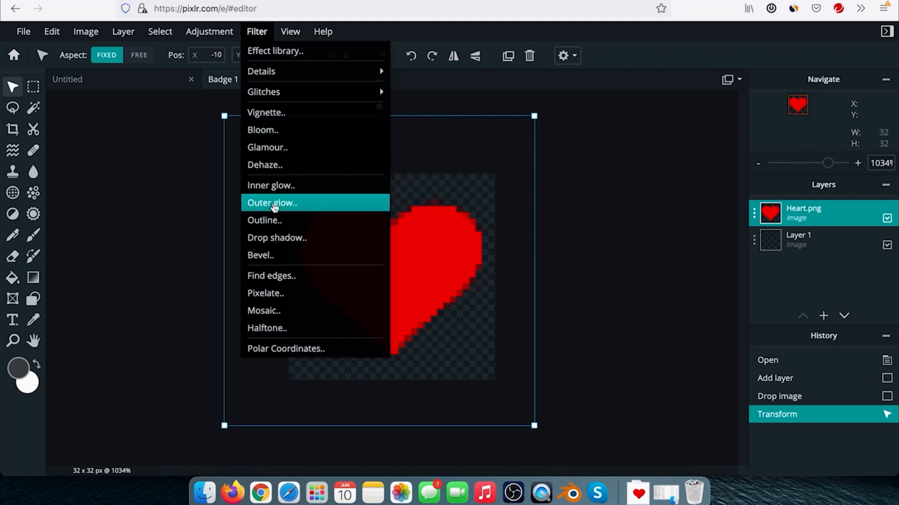
click(274, 204)
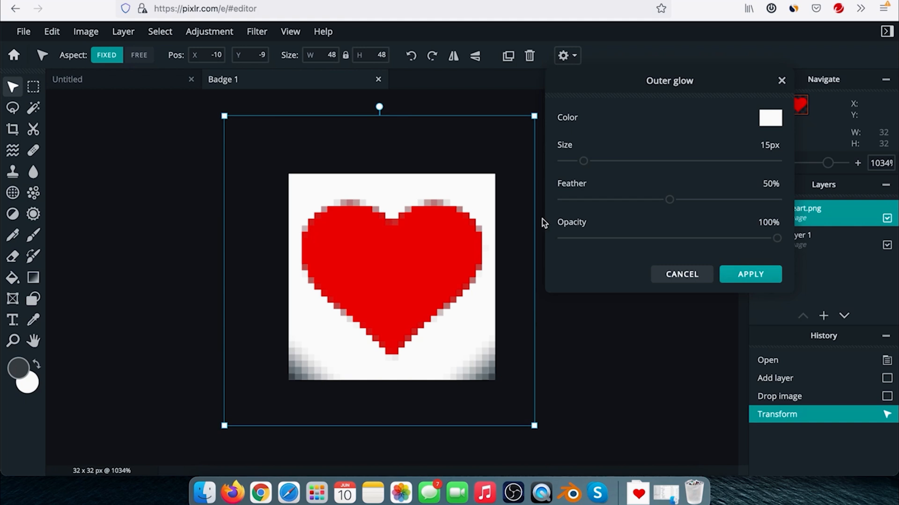
click(768, 124)
drag(568, 186, 487, 313)
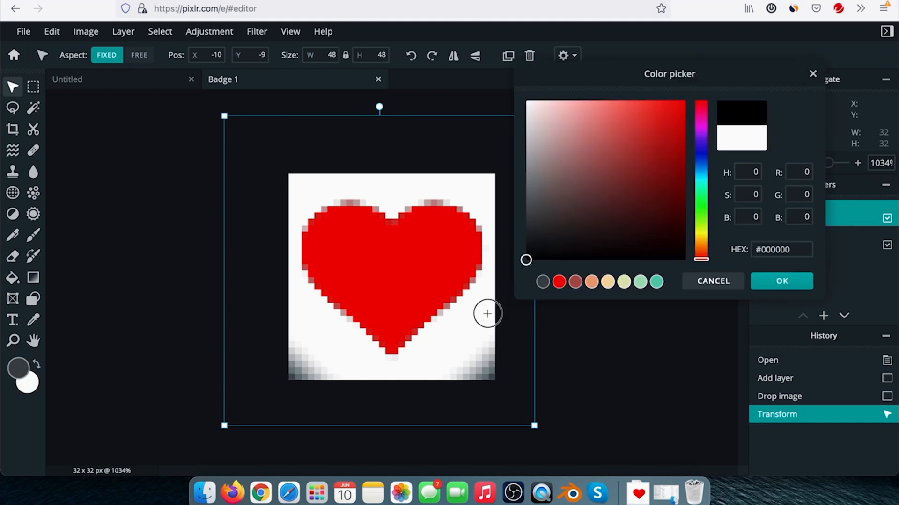
click(775, 280)
drag(589, 161, 566, 172)
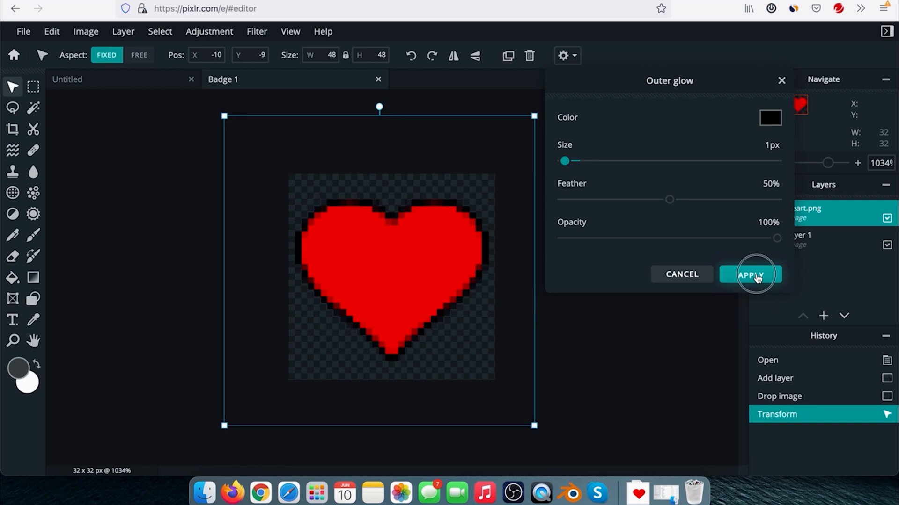
click(757, 276)
Step: Save the finished heart by downloading it as the PNG file Badge 1 at 32 x 32 px
click(23, 31)
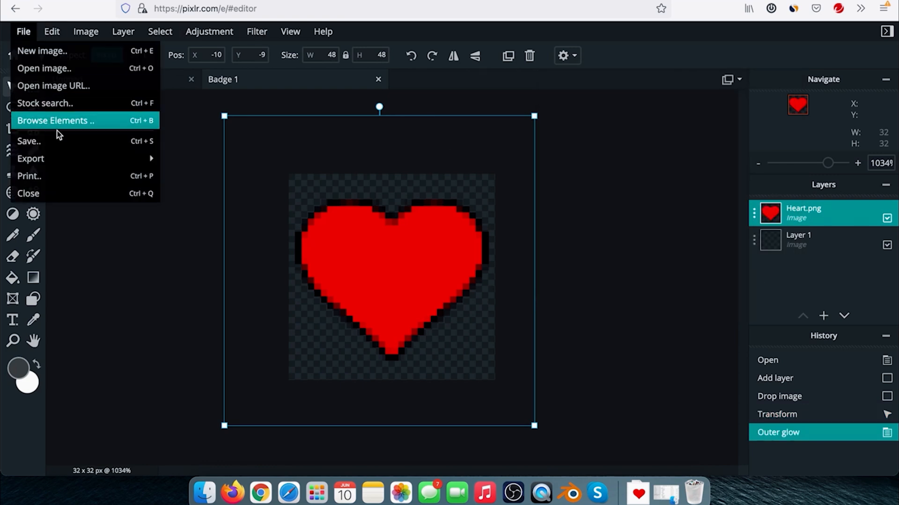
click(62, 141)
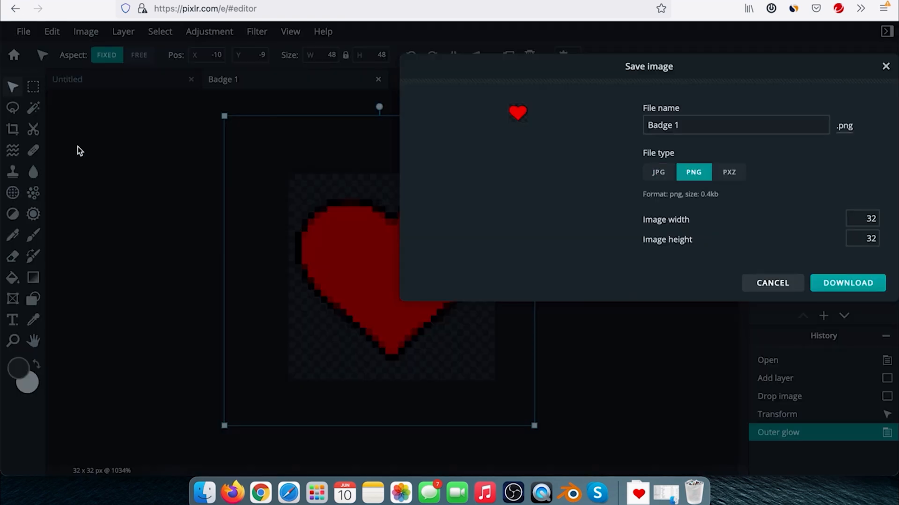
click(829, 285)
click(526, 304)
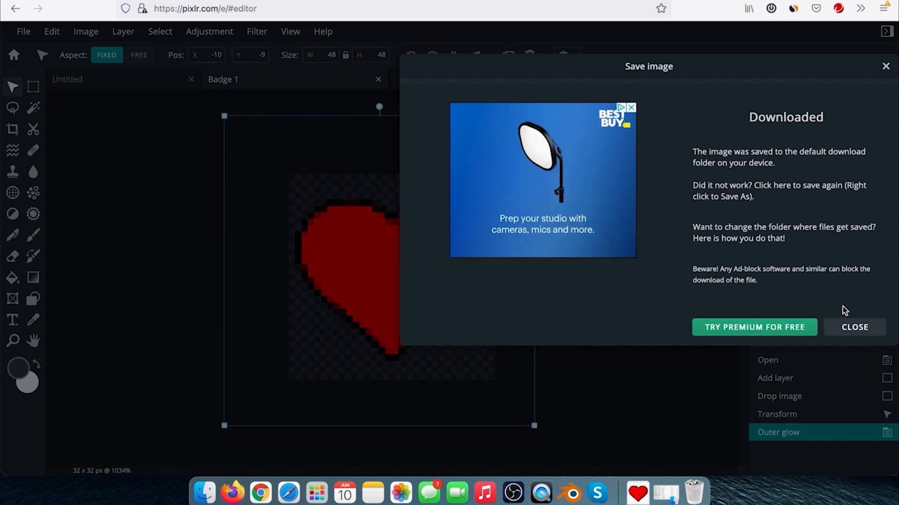
click(853, 327)
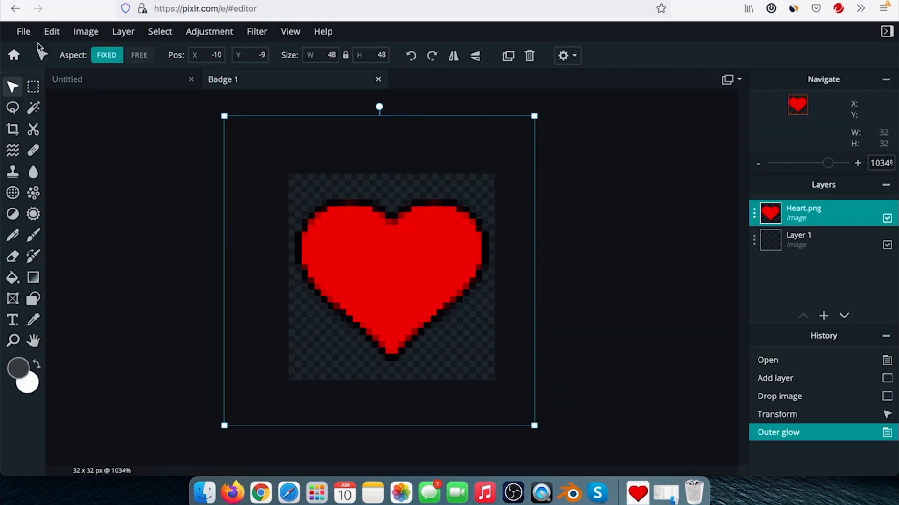
Step: Create another blank 32 x 32 px image named Badge 2
click(23, 36)
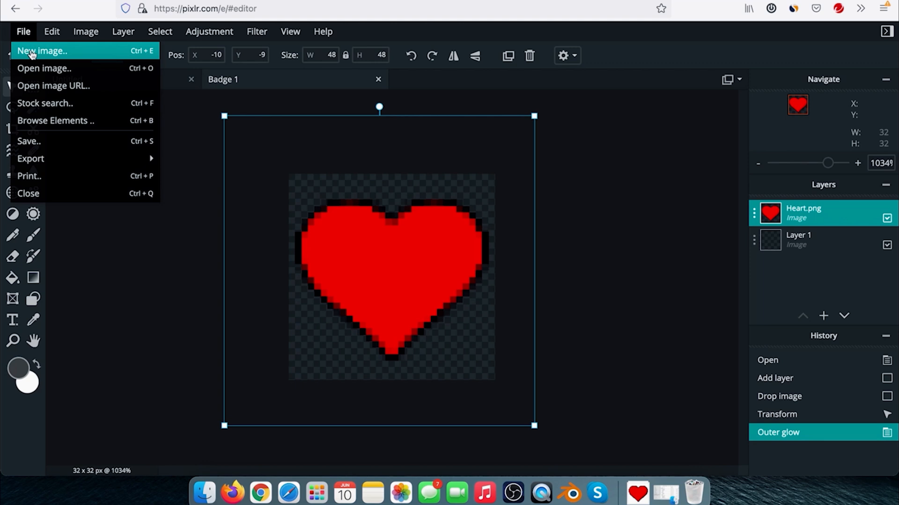
click(31, 51)
click(872, 129)
double_click(863, 129)
text(32)
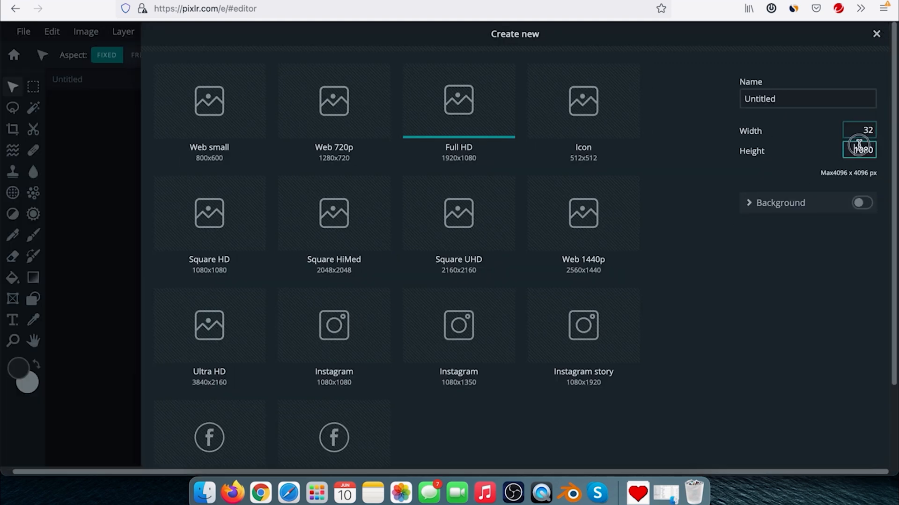
click(875, 155)
text(32)
click(796, 98)
double_click(796, 98)
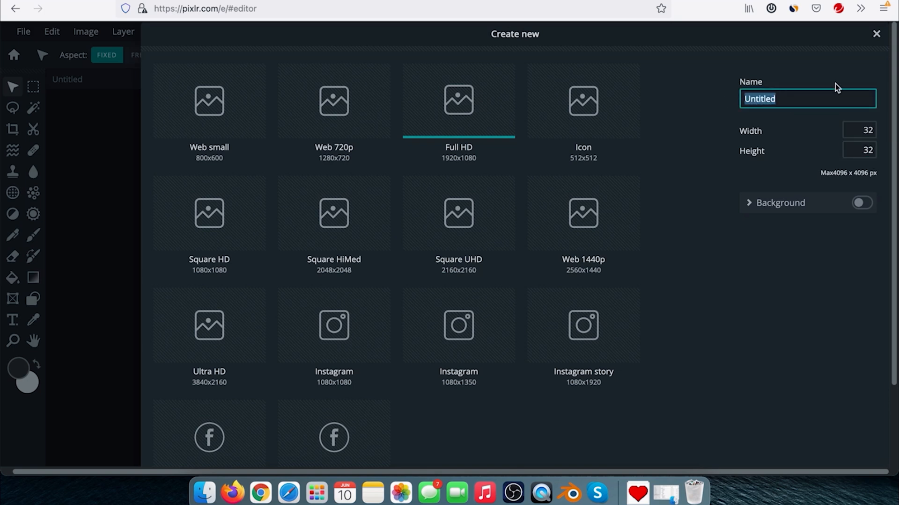
scroll(698, 220, down, 5)
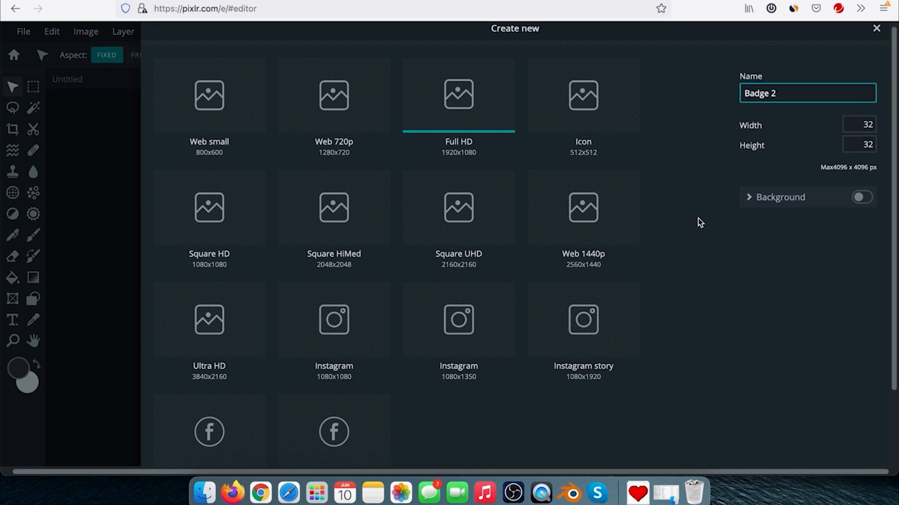
click(838, 447)
Step: Bring Badge 1.png from the Downloads folder into the Badge 2 document as a new layer
scroll(419, 282, up, 4)
click(205, 492)
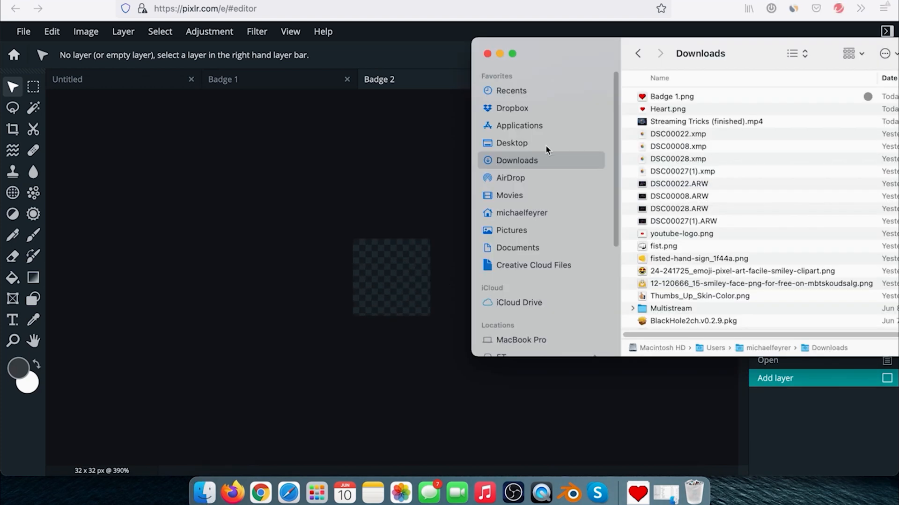
drag(658, 97, 401, 183)
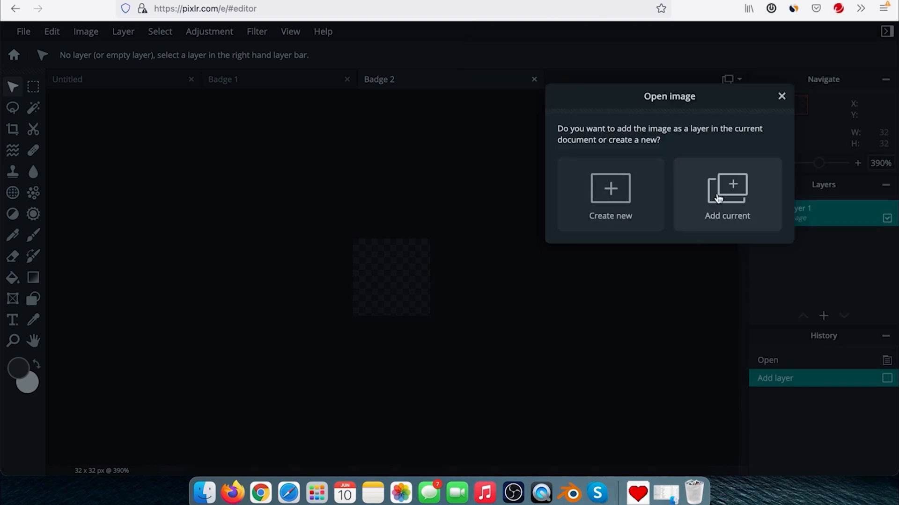
click(708, 200)
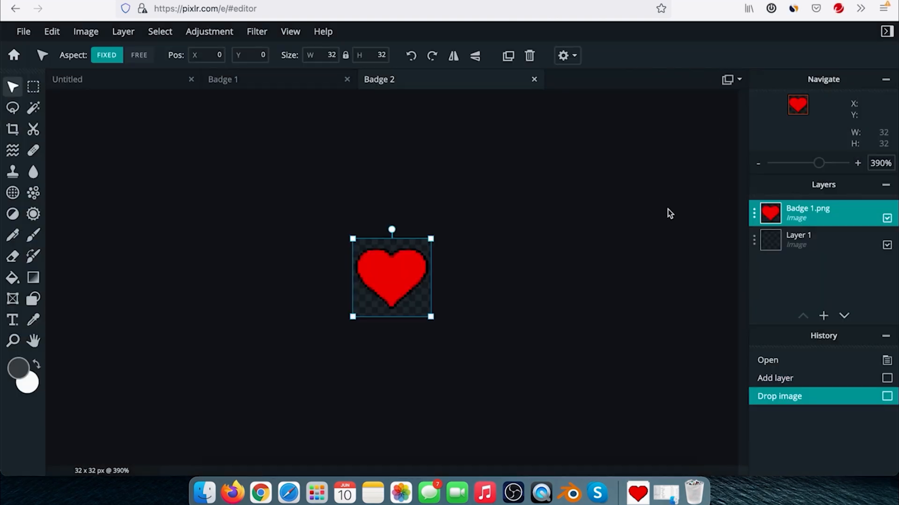
Step: Shrink the heart to about 21 px, tilt it counterclockwise and place it in the canvas's upper-left area
scroll(420, 283, up, 5)
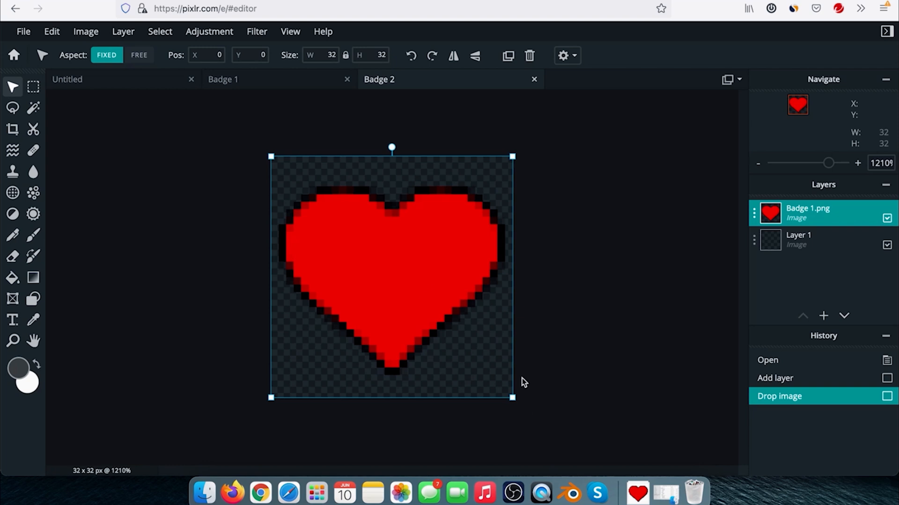
drag(513, 398, 428, 285)
drag(350, 146, 323, 152)
drag(345, 205, 356, 211)
Step: Duplicate the heart layer, move the copy to the canvas's lower-right area and tilt it clockwise
click(827, 217)
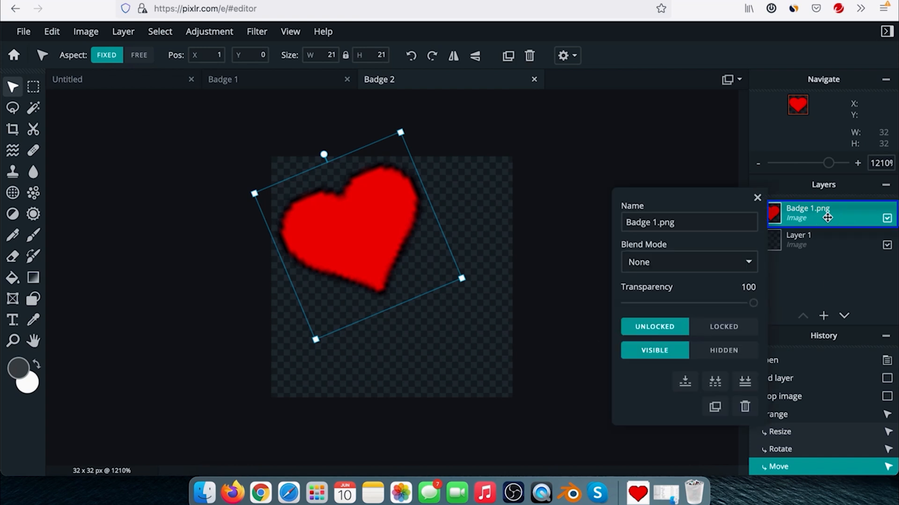
click(715, 408)
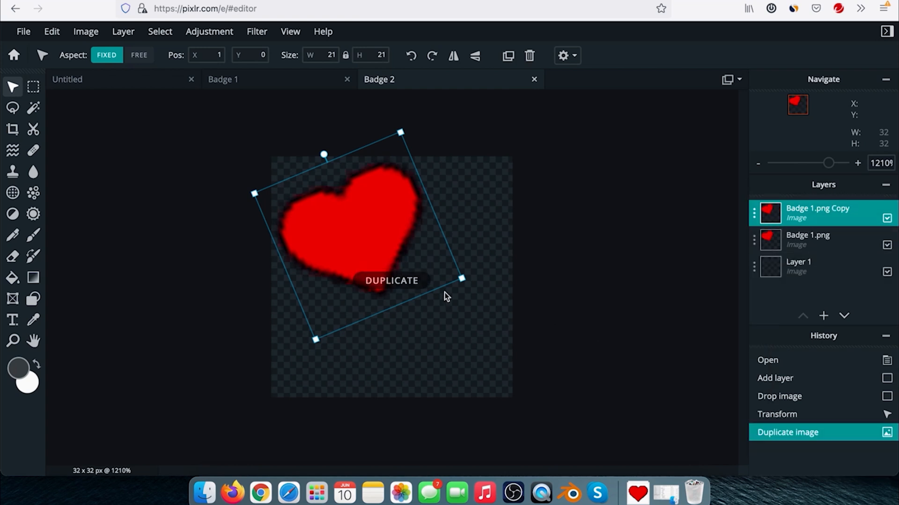
drag(361, 222, 420, 308)
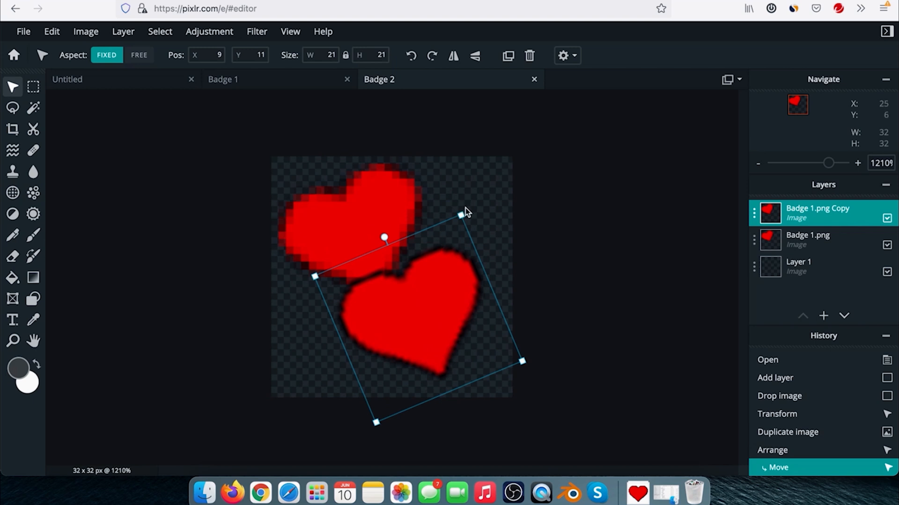
drag(383, 236, 499, 243)
drag(436, 292, 429, 305)
Step: Nudge the original heart closer to the canvas's upper-left corner, at about X -2, Y -1, and deselect it
click(372, 238)
mouse_move(372, 238)
mouse_down()
mouse_move(357, 234)
mouse_move(364, 228)
mouse_up()
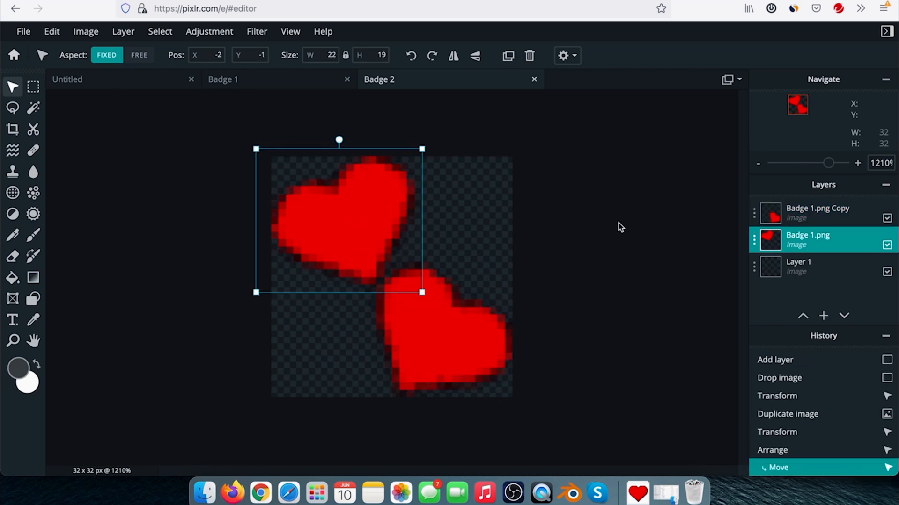
click(621, 227)
scroll(568, 230, down, 5)
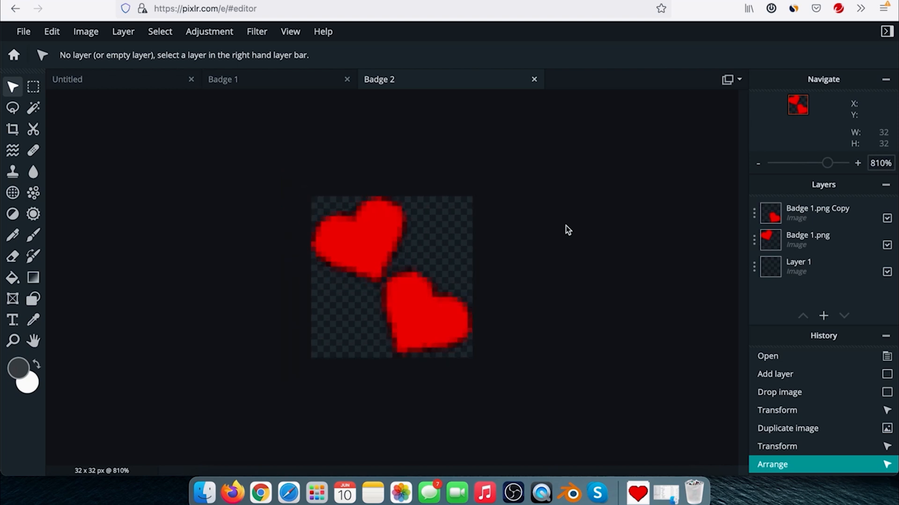
Step: Compare the Badge 1 and Badge 2 designs by viewing each document in turn at different sizes
scroll(524, 251, up, 4)
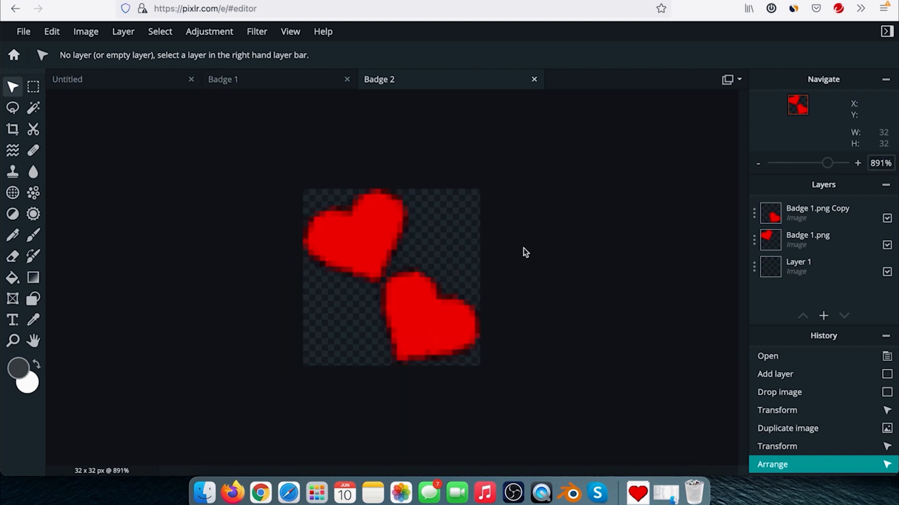
scroll(524, 251, down, 2)
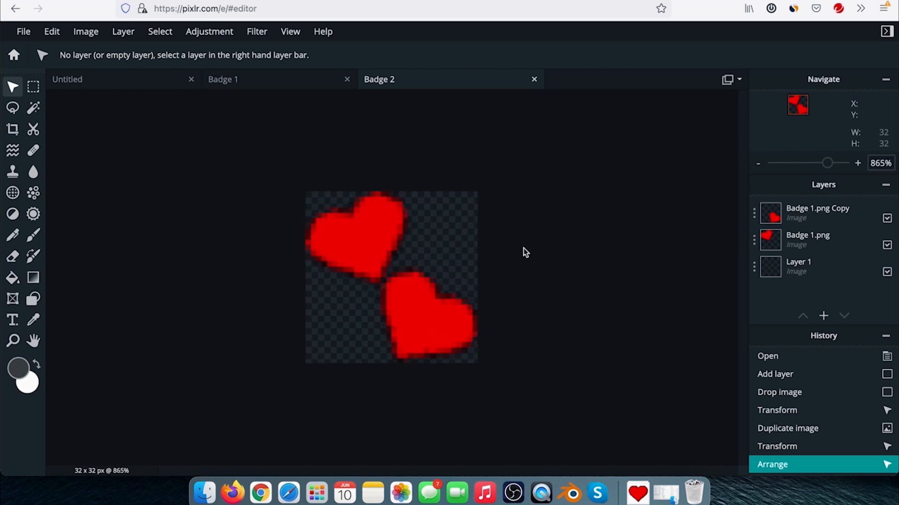
click(242, 81)
scroll(405, 222, up, 5)
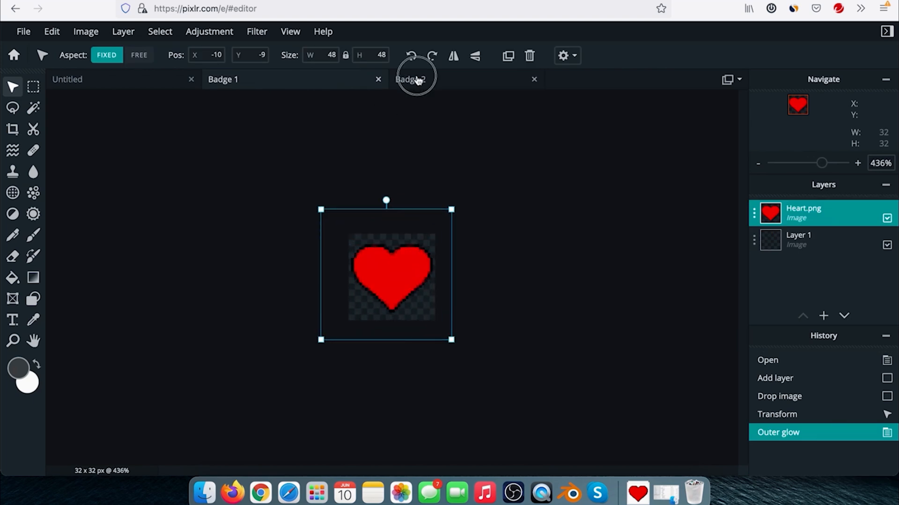
click(418, 81)
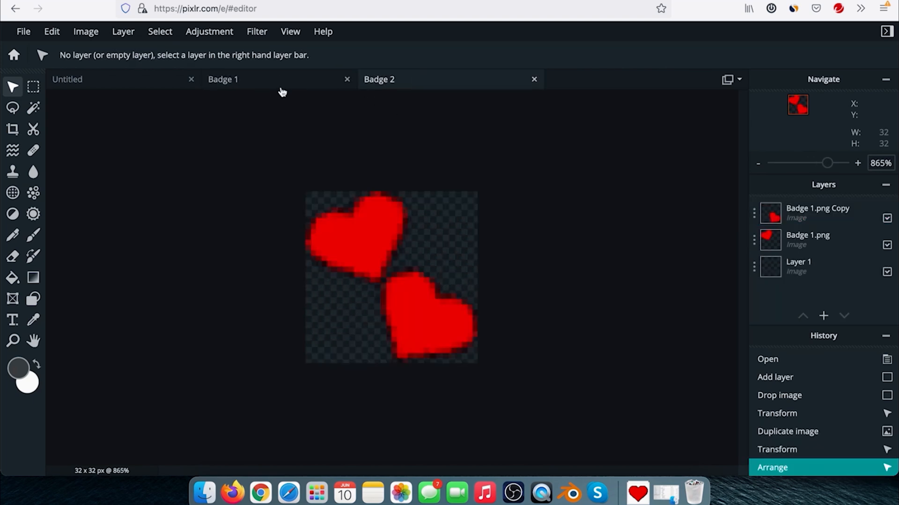
click(281, 88)
click(440, 86)
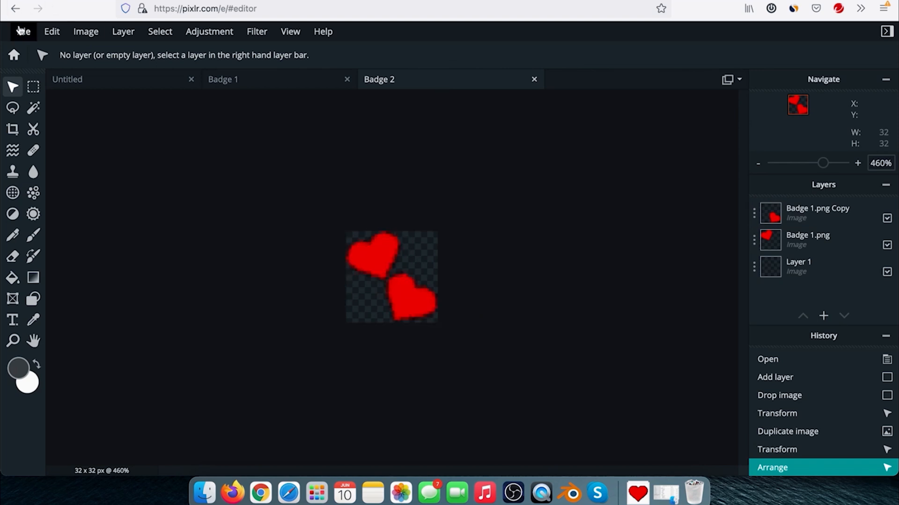
Step: Save the two-heart design as Badge 2 in PNG format at 32 x 32 px and dismiss the download confirmation
click(24, 32)
click(53, 142)
click(827, 284)
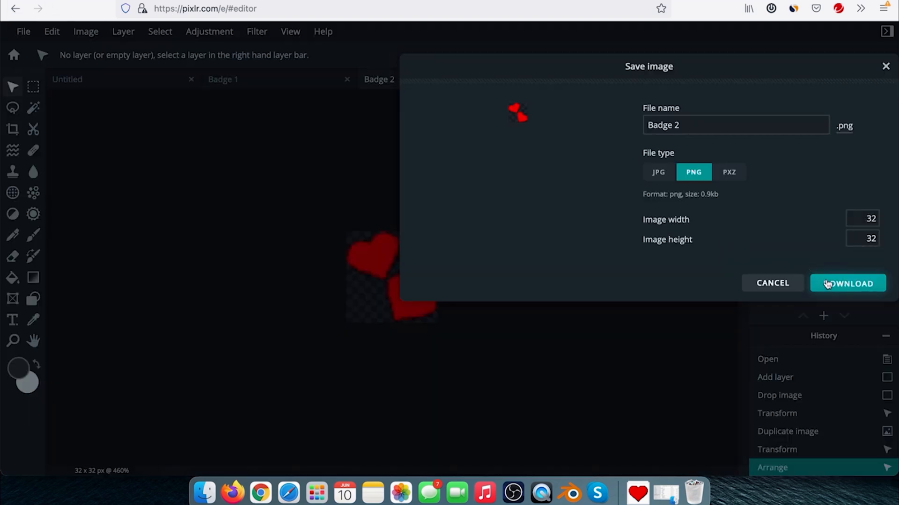
click(527, 305)
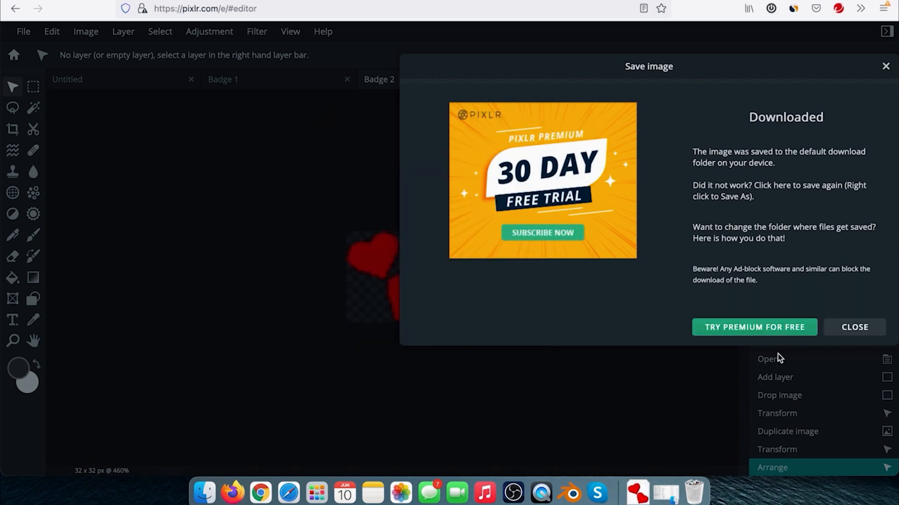
click(839, 328)
Step: Close the open Untitled, Badge 1 and Badge 2 documents
click(94, 84)
click(222, 80)
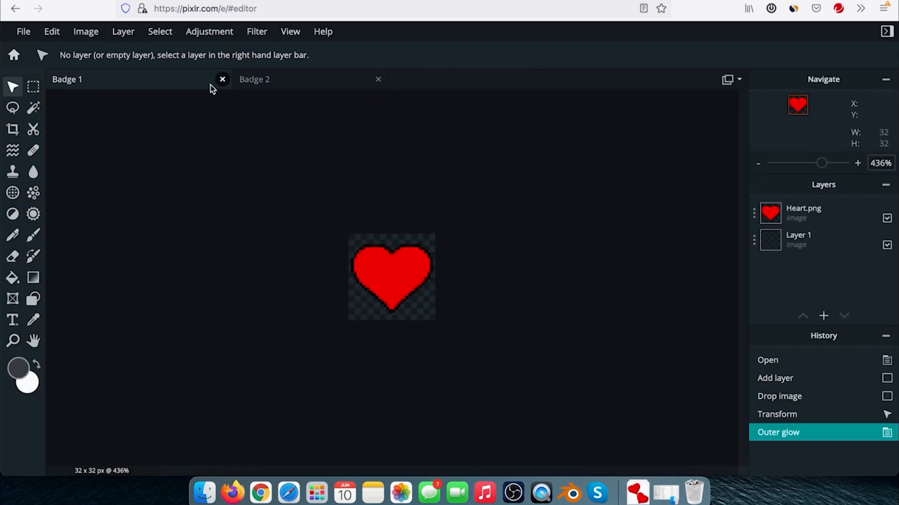
click(223, 80)
click(222, 81)
Step: Create a new 32 x 32 px document named Badge 3
click(354, 251)
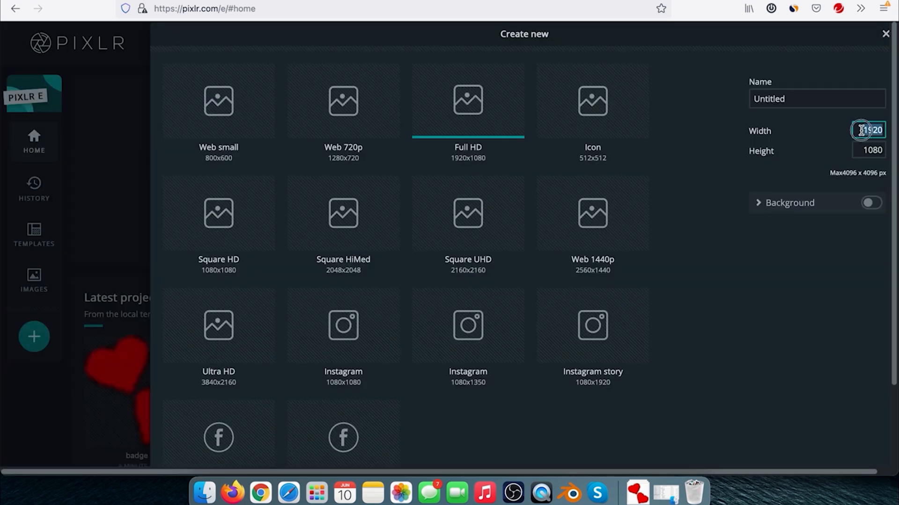
drag(861, 130, 894, 131)
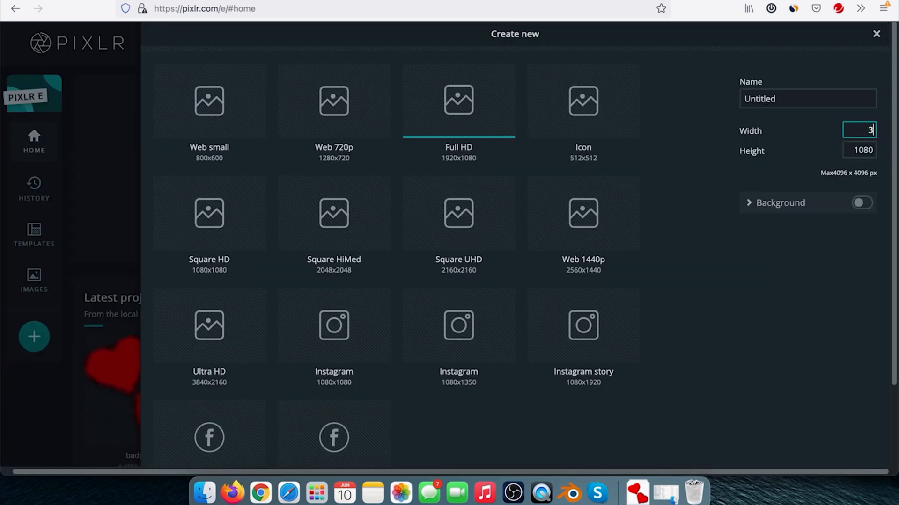
drag(852, 150, 889, 151)
text(32)
drag(781, 99, 710, 93)
text(Badge 3)
key(Return)
Step: Bring Badge 1.png from Downloads into Badge 3 as a layer, shrink it and tilt it counterclockwise in the canvas's upper-left area
click(205, 493)
drag(661, 110, 426, 284)
drag(461, 199, 381, 280)
drag(357, 299, 376, 226)
drag(394, 206, 357, 192)
Step: Duplicate the heart layer twice and arrange the tilted copies at the canvas's lower left and right, forming a three-heart group
drag(373, 231, 368, 296)
double_click(805, 215)
click(715, 407)
double_click(804, 218)
mouse_move(352, 257)
mouse_down()
mouse_move(390, 260)
mouse_move(347, 259)
mouse_up()
click(715, 407)
drag(359, 296, 407, 254)
click(557, 222)
drag(360, 235, 365, 236)
click(554, 165)
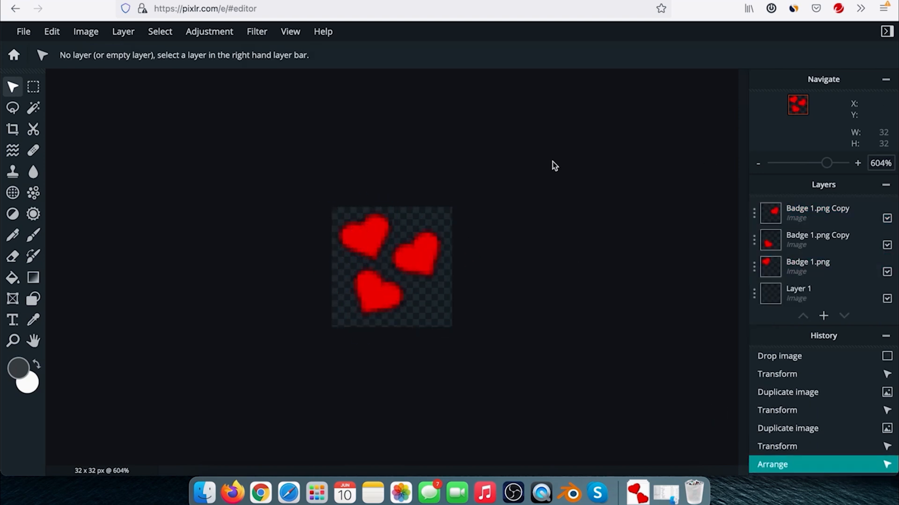
Step: Save the three-heart design as a PNG file and dismiss the download confirmation
click(29, 32)
mouse_move(91, 160)
click(87, 142)
click(803, 279)
click(530, 305)
click(822, 329)
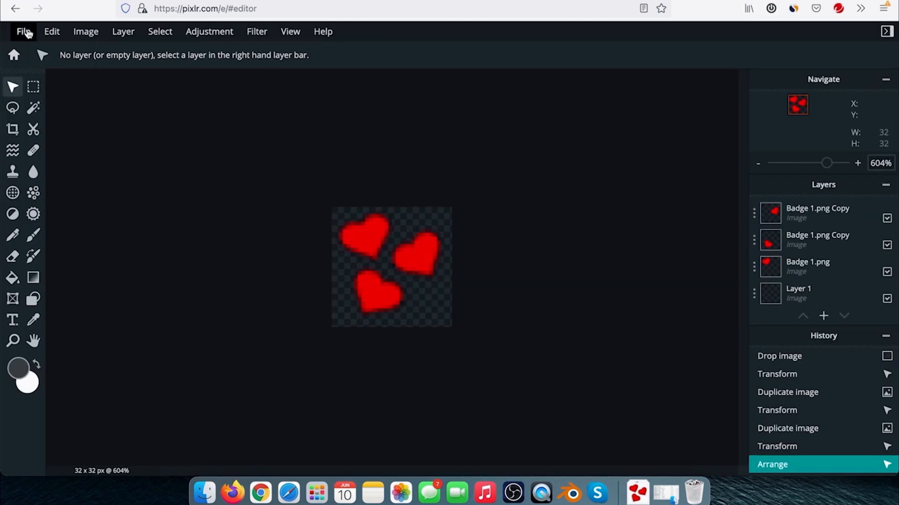
Step: Create a new 32 x 32 px document named badge 4
click(28, 32)
click(45, 54)
drag(861, 131, 887, 129)
text(32)
drag(861, 151, 888, 149)
text(32)
drag(791, 99, 702, 89)
text(badge 4)
key(Return)
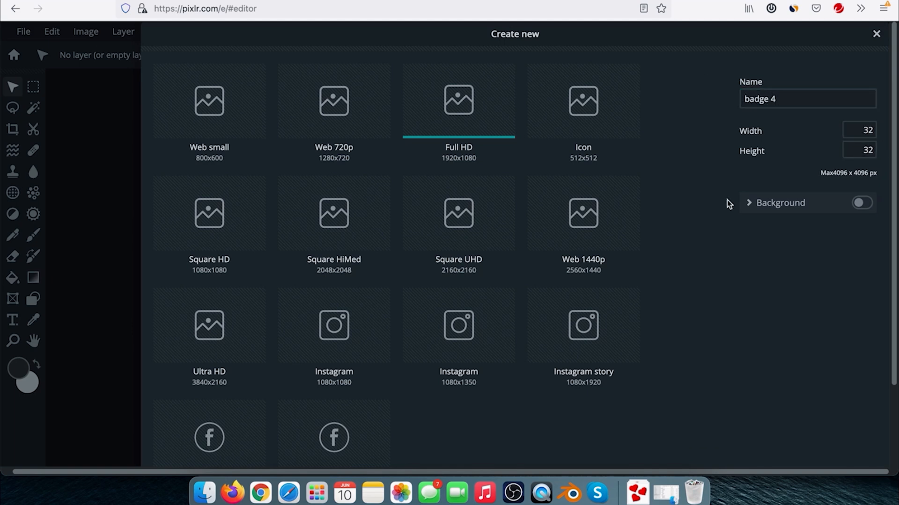
Step: Bring Badge 1.png from Downloads into badge 4, shrink it to about 18 px and tilt it in the canvas's upper-left corner
click(205, 493)
drag(652, 121, 402, 286)
scroll(403, 281, up, 5)
drag(478, 192, 319, 272)
drag(358, 315, 358, 240)
Step: Duplicate the heart twice, rotating the copies toward the canvas center in the upper-right and lower-right corners
click(508, 56)
drag(318, 197, 395, 199)
drag(349, 239, 411, 233)
click(508, 56)
drag(463, 185, 521, 235)
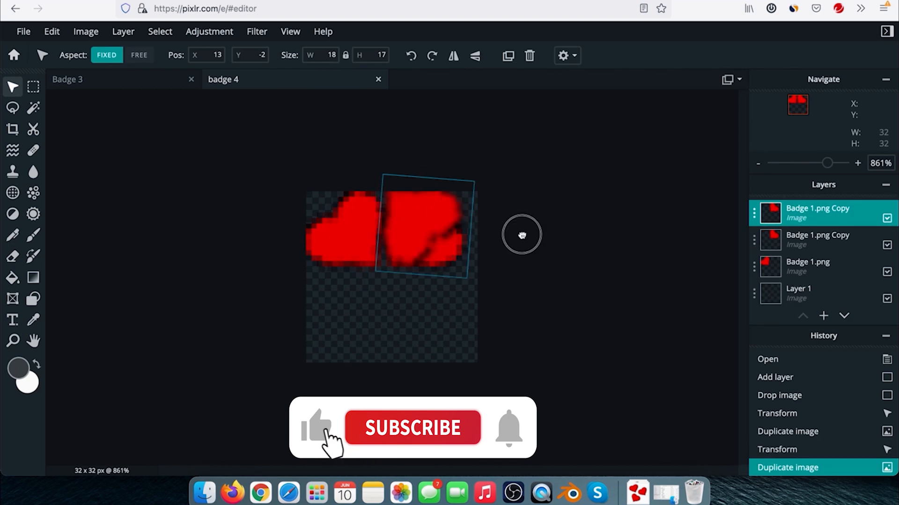
drag(424, 230, 429, 316)
Step: Duplicate the heart again, rotate the copy into the lower-left corner, and nudge the upper-right heart to complete the clover
click(509, 56)
drag(381, 394, 339, 318)
drag(439, 315, 357, 313)
drag(421, 234, 425, 235)
Step: Select all four heart layers and adjust the group's position and size so the clover fits the canvas
click(816, 213)
shift+click(814, 293)
scroll(477, 351, down, 1)
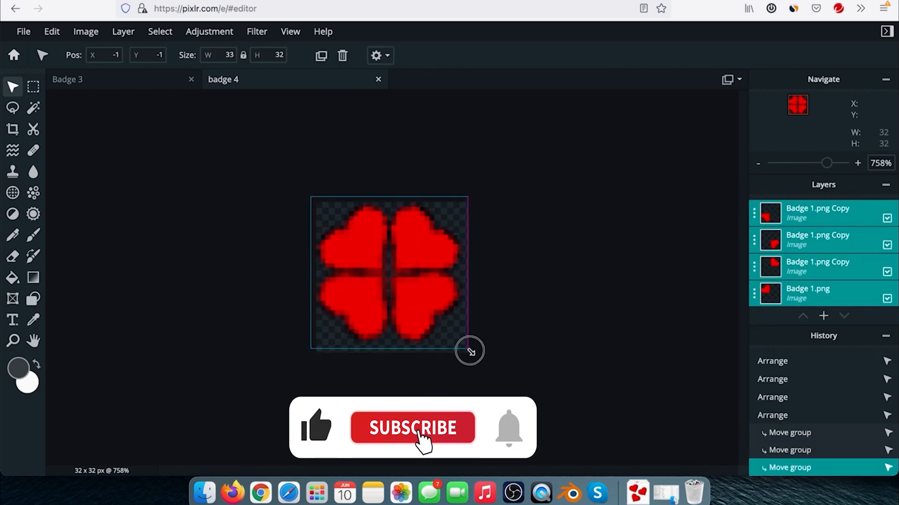
drag(469, 351, 462, 347)
Step: Save the four-heart clover as a PNG file and close the save dialog
key(super+s)
click(848, 283)
click(526, 303)
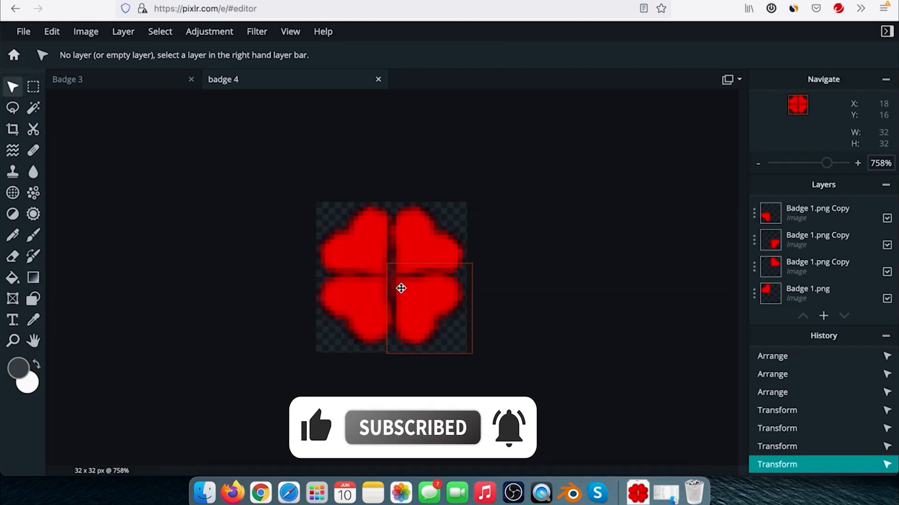
Step: Create a new 32 x 32 px document named Badge 5
click(24, 32)
click(42, 51)
double_click(807, 99)
text(Badge 5)
key(Tab)
text(32)
key(Tab)
text(32)
key(Return)
Step: Bring badge 4.png and Heart.png from the Downloads folder into the Badge 5 document as layers
scroll(461, 191, up, 10)
click(204, 493)
drag(652, 97, 320, 249)
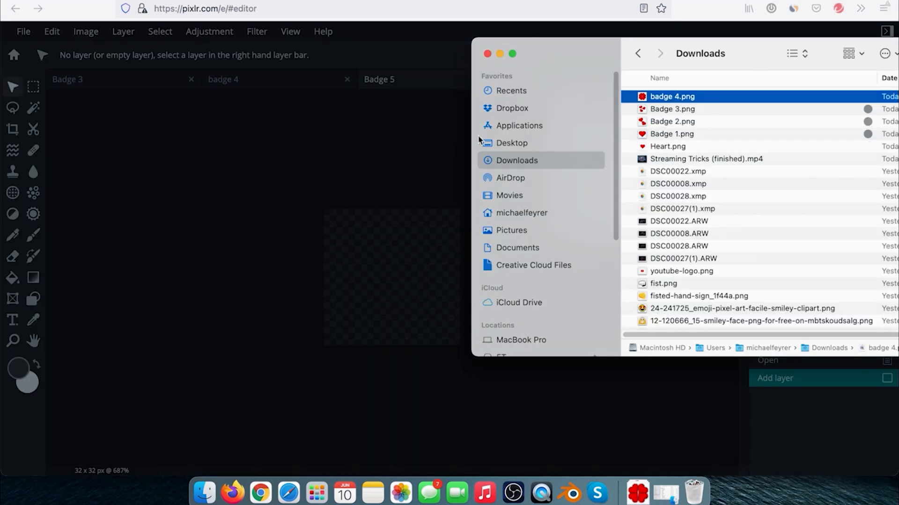
click(566, 33)
click(589, 199)
click(713, 229)
Step: Shrink the Heart.png layer to about 33 px and position it over the clover at about X -2, Y -2
scroll(519, 331, down, 10)
drag(492, 175, 283, 429)
scroll(297, 384, up, 3)
scroll(262, 421, down, 1)
drag(223, 445, 389, 279)
scroll(391, 280, up, 10)
drag(577, 461, 457, 343)
drag(354, 228, 407, 276)
drag(508, 388, 487, 366)
drag(398, 260, 405, 273)
click(261, 32)
click(272, 203)
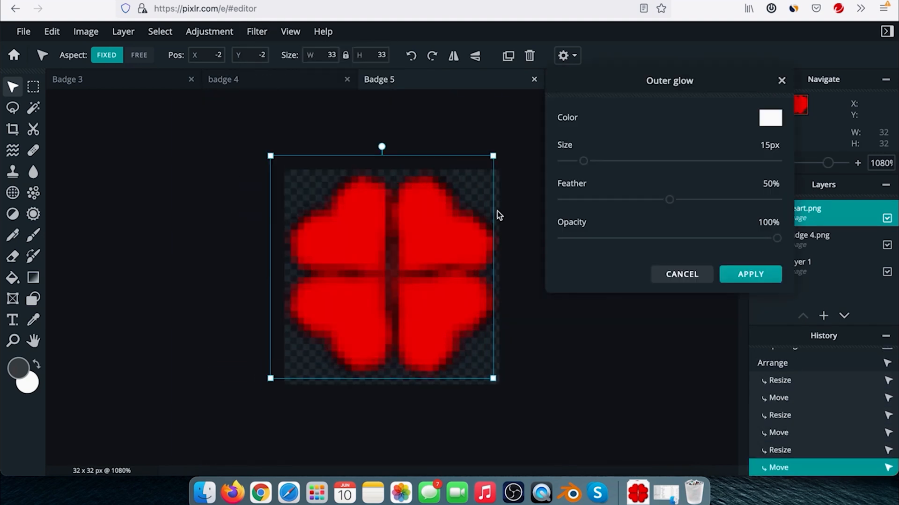
click(674, 278)
Step: Apply a black inner glow to the Heart.png layer to outline the central heart
click(257, 31)
click(271, 185)
drag(576, 160, 594, 167)
click(770, 117)
drag(553, 225, 557, 305)
click(780, 281)
click(750, 274)
Step: Enlarge the outlined heart to about 40 px, center it on the clover and deselect it
click(139, 55)
drag(492, 379, 539, 418)
drag(427, 290, 400, 283)
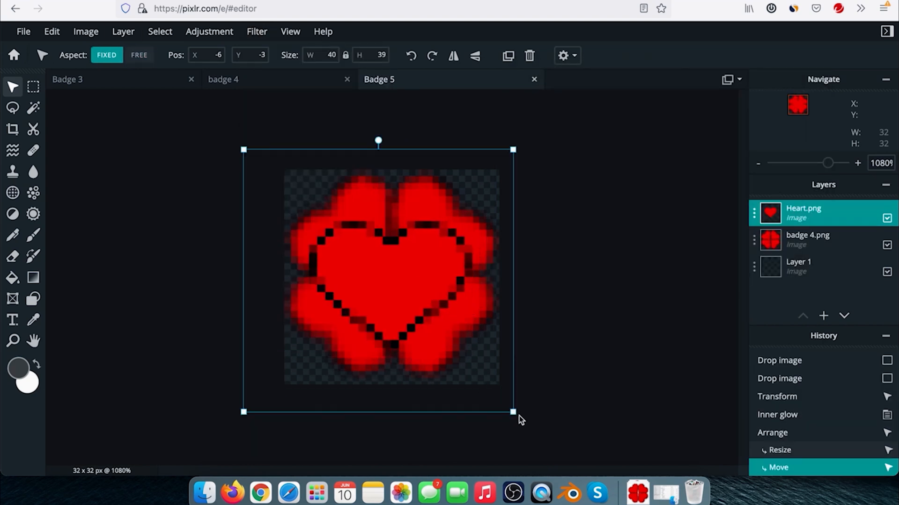
drag(514, 412, 520, 419)
click(397, 283)
click(604, 269)
drag(419, 293, 418, 286)
click(561, 128)
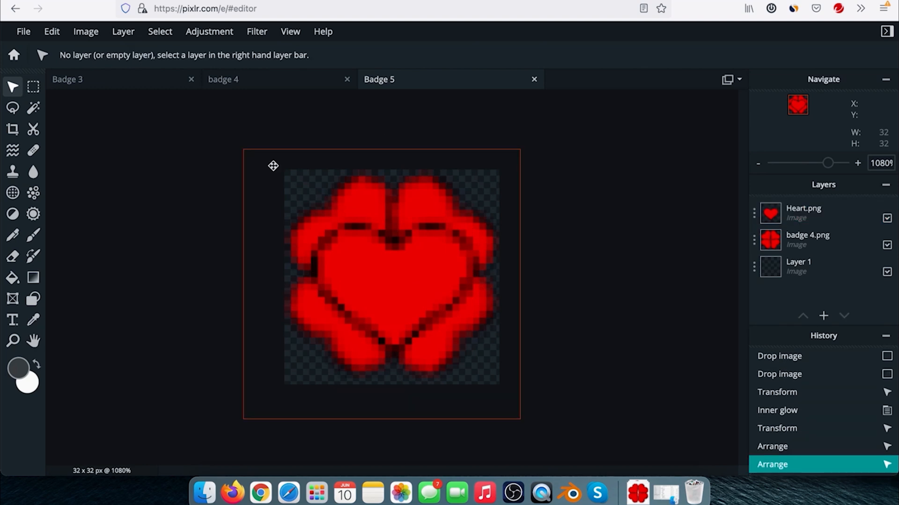
Step: Create a new 32 x 32 px document named Badge 6
click(23, 32)
click(30, 49)
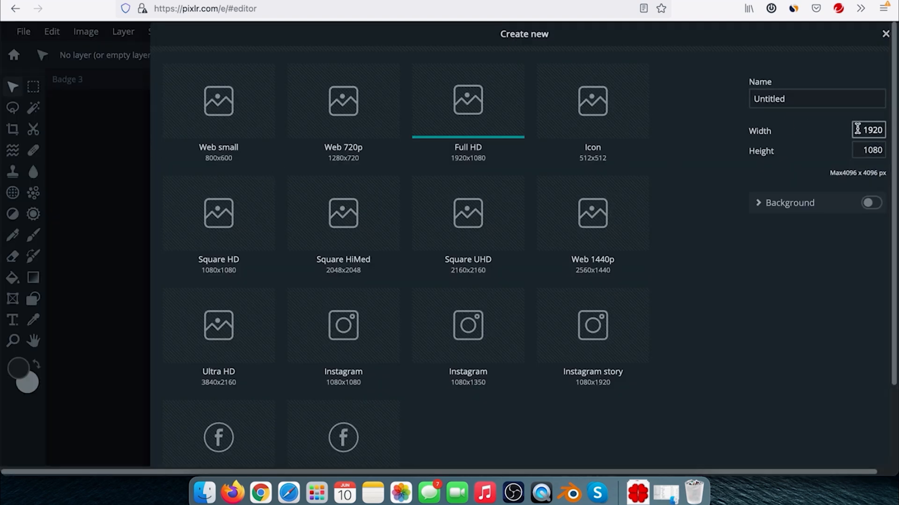
click(857, 130)
text(32)
click(845, 151)
text(32)
click(794, 94)
drag(794, 94, 714, 88)
text(Badge 6)
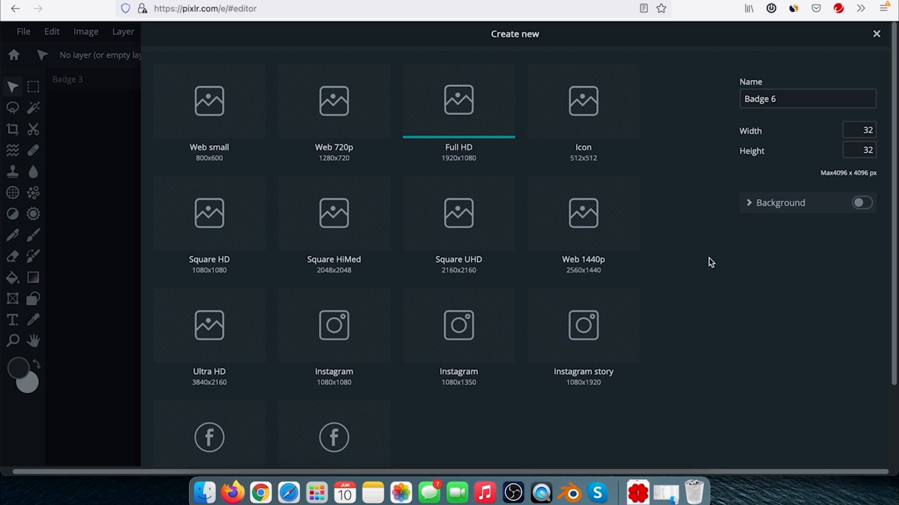
scroll(818, 417, down, 5)
click(843, 446)
Step: Bring badge 4.png from the Downloads folder into the Badge 6 document as a layer
click(204, 492)
click(672, 109)
drag(672, 109, 402, 268)
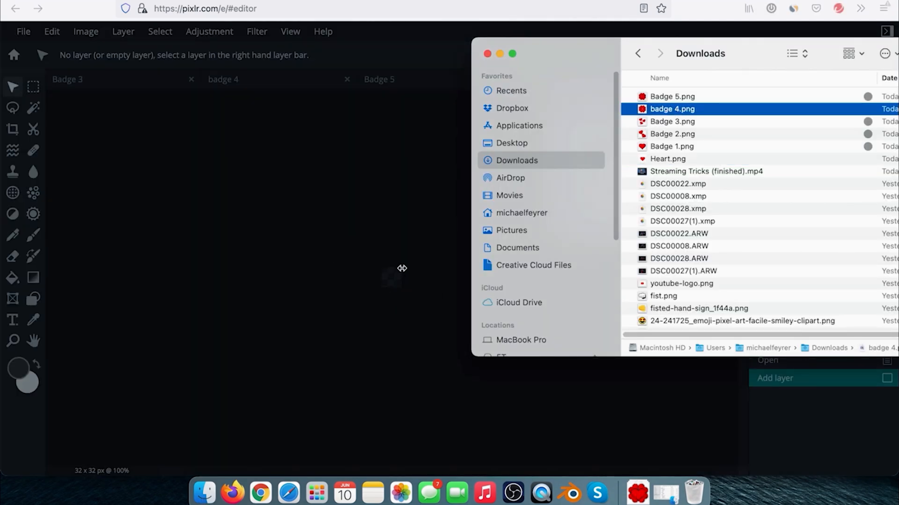
click(431, 223)
click(733, 186)
Step: Apply a white inner glow to the clover with size 1 px, feather 50% and opacity 63%
scroll(404, 286, up, 10)
scroll(404, 286, down, 1)
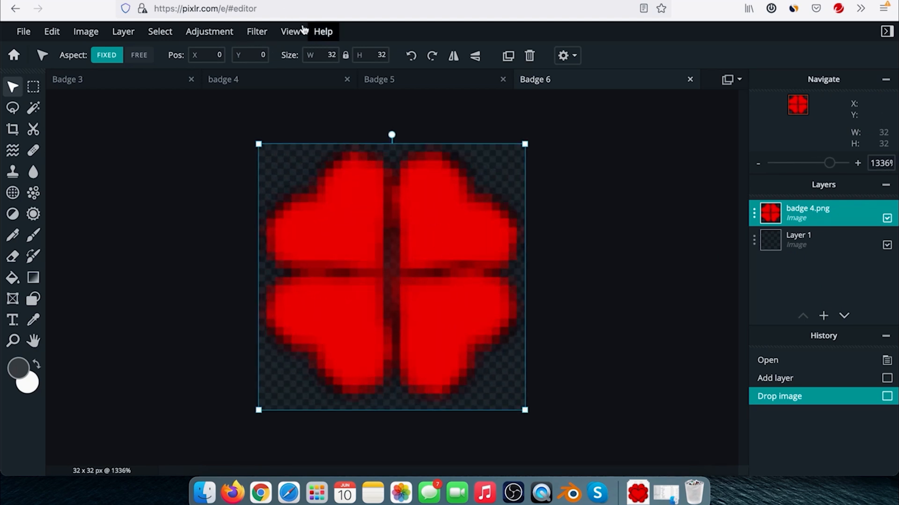
click(257, 31)
click(294, 186)
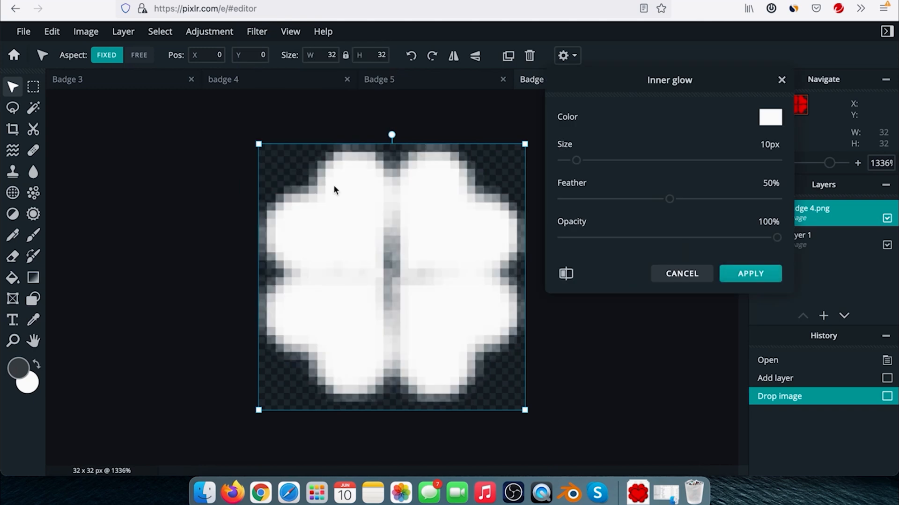
drag(577, 167, 564, 165)
mouse_move(670, 200)
mouse_down()
mouse_move(636, 199)
mouse_move(670, 201)
mouse_up()
drag(777, 237, 700, 238)
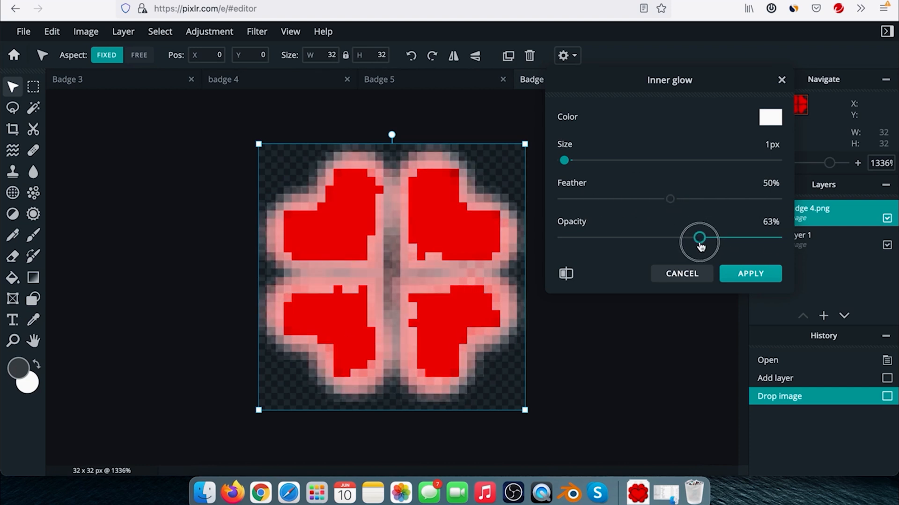
click(751, 274)
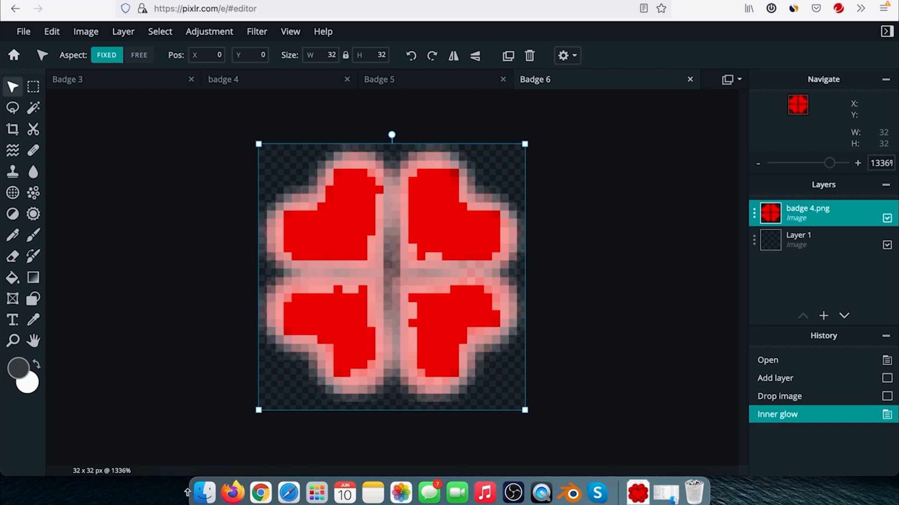
Step: Bring Heart.png from the Downloads folder into the Badge 6 document as a layer above the clover
click(204, 492)
drag(665, 159, 488, 286)
drag(424, 97, 424, 99)
click(749, 190)
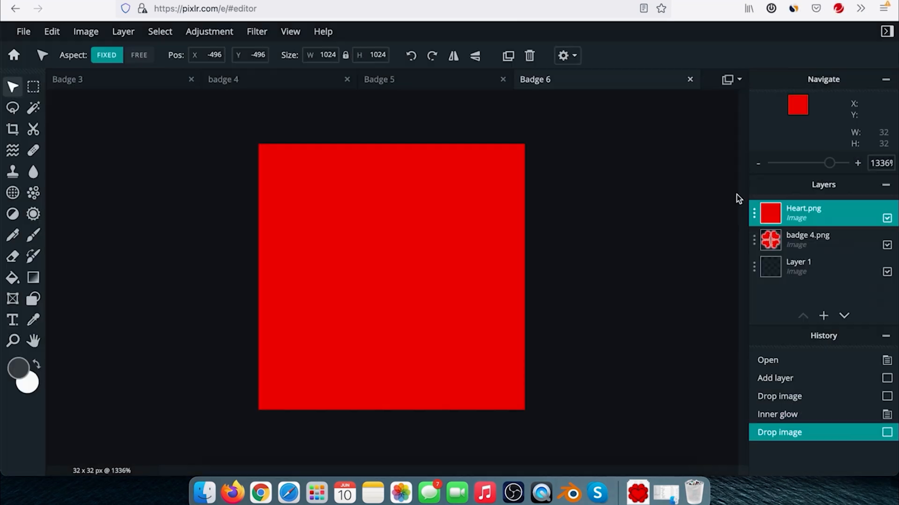
Step: Shrink the Heart.png layer to about 35 px and place it over the clover's center
scroll(552, 296, down, 10)
drag(561, 108, 393, 276)
scroll(393, 276, up, 8)
drag(525, 411, 395, 286)
drag(467, 357, 438, 328)
drag(383, 255, 397, 265)
drag(323, 208, 319, 206)
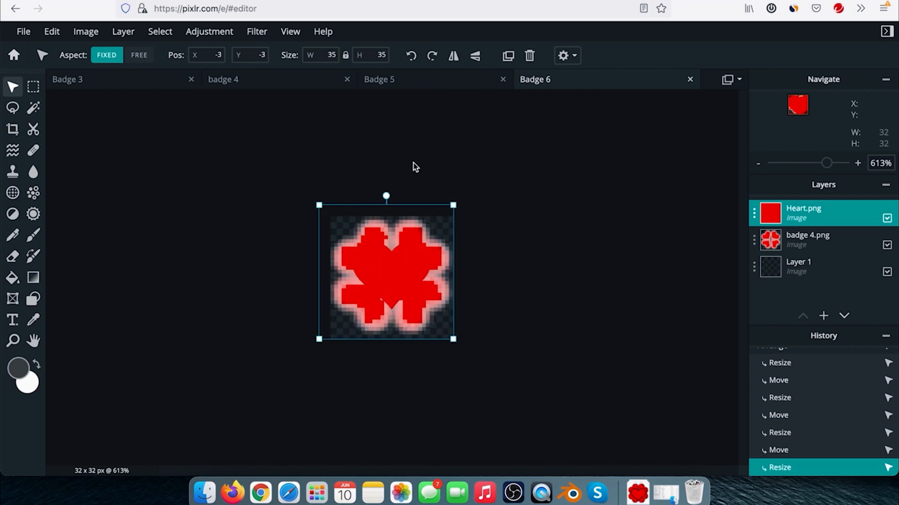
Step: Nudge the central heart to X -3, Y -2
click(366, 191)
scroll(393, 281, up, 3)
scroll(394, 281, up, 1)
click(397, 277)
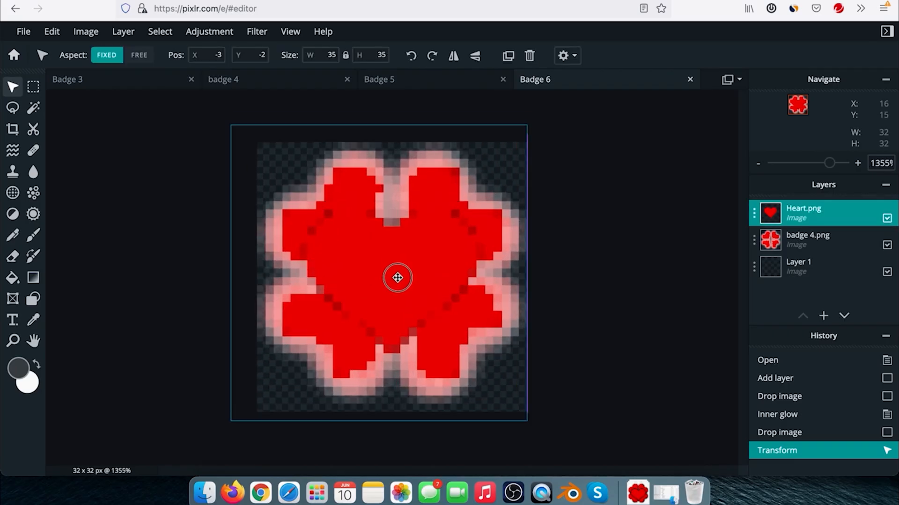
drag(398, 278, 400, 278)
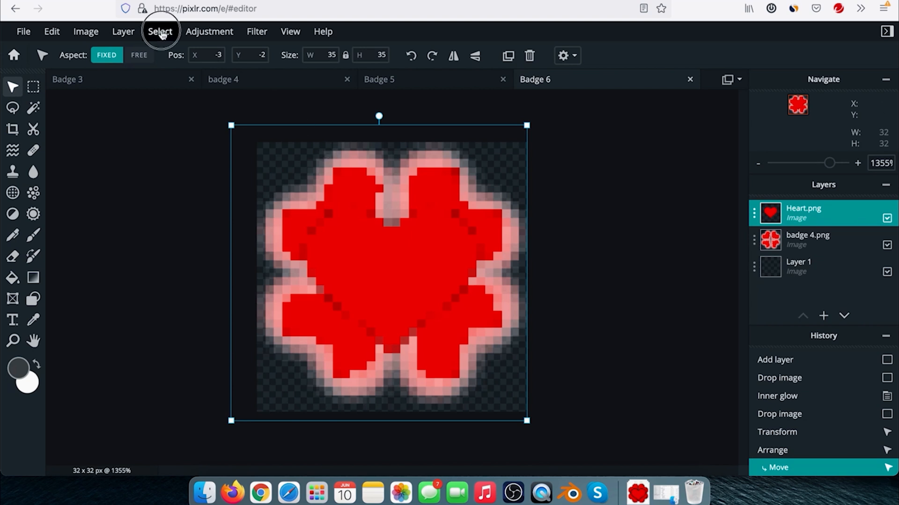
Step: Fill the pixels of the central heart in Badge 6 with bright yellow at 100% opacity and clear the selection
click(160, 31)
click(183, 69)
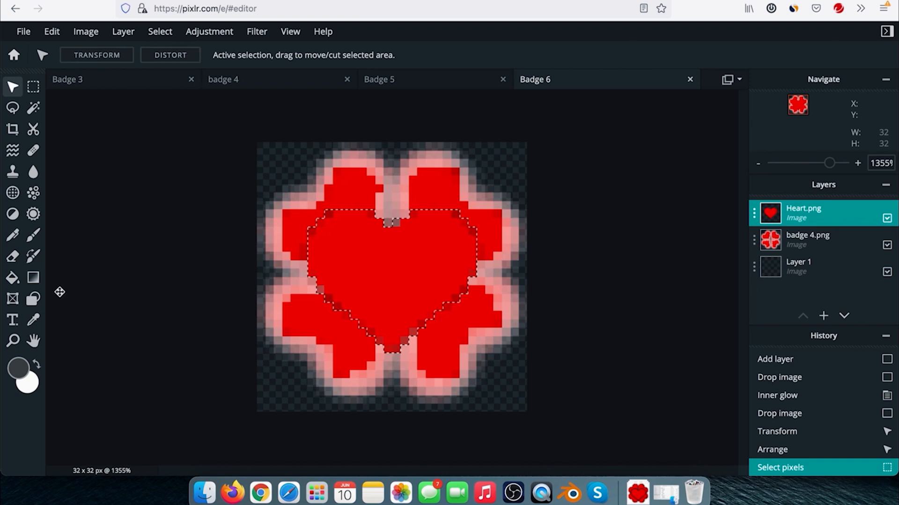
click(18, 375)
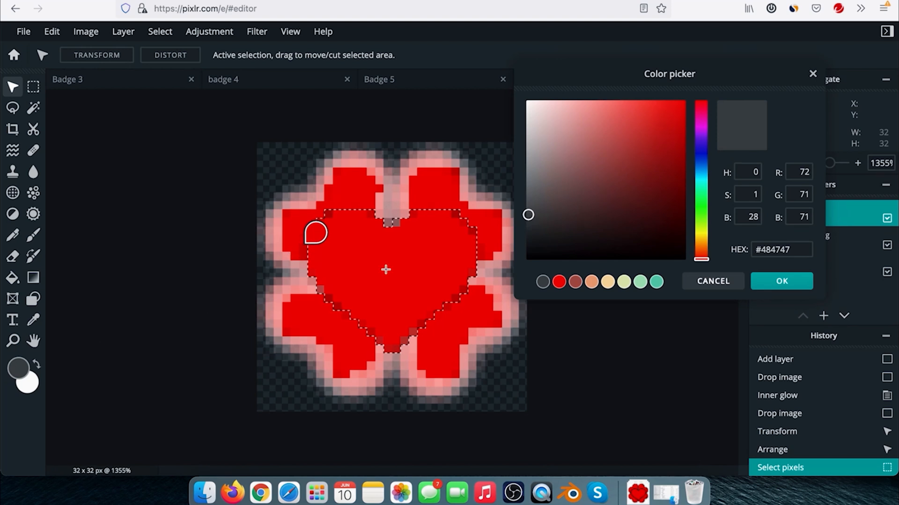
click(702, 237)
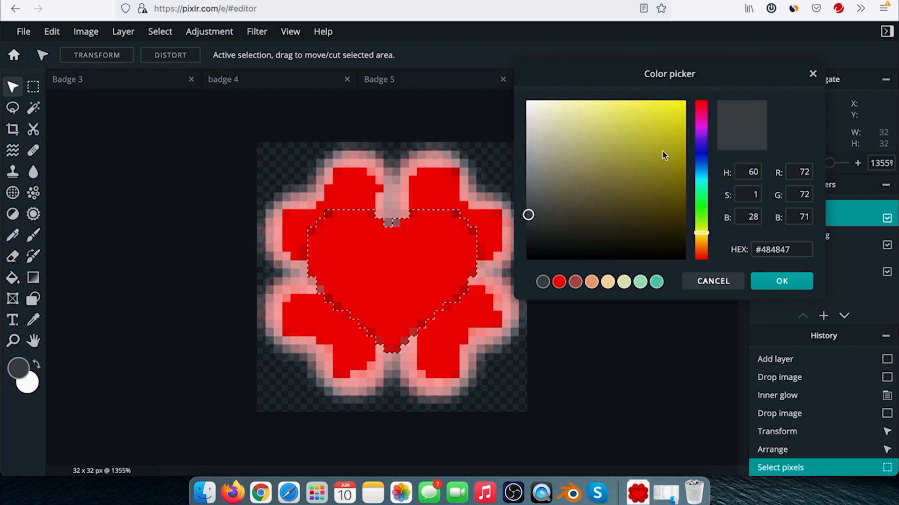
click(685, 101)
click(767, 283)
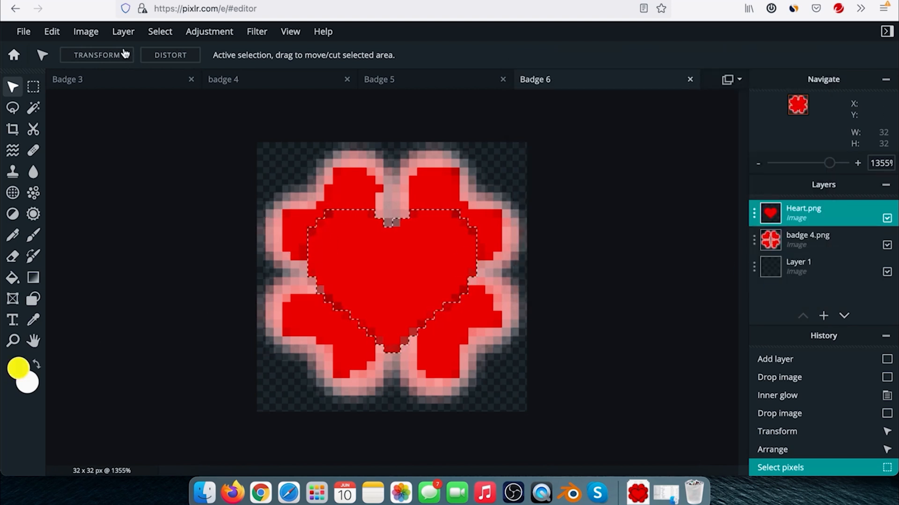
click(50, 33)
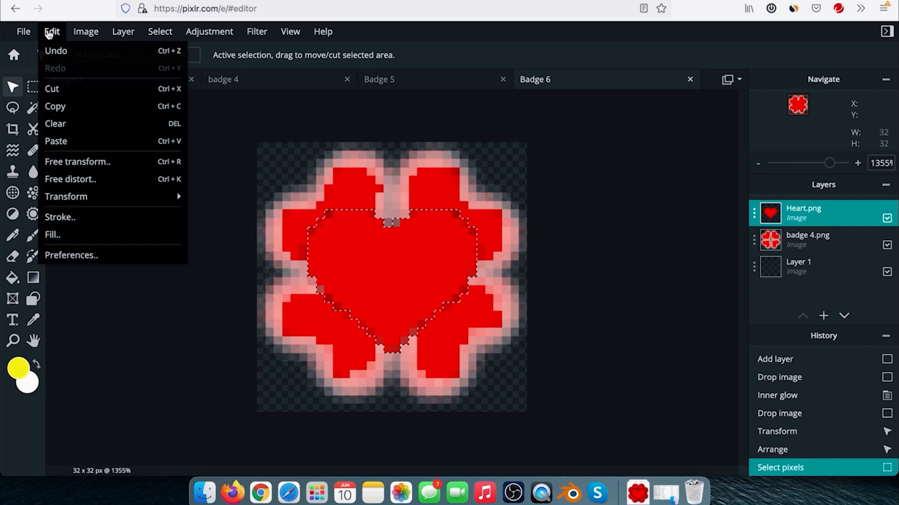
click(74, 234)
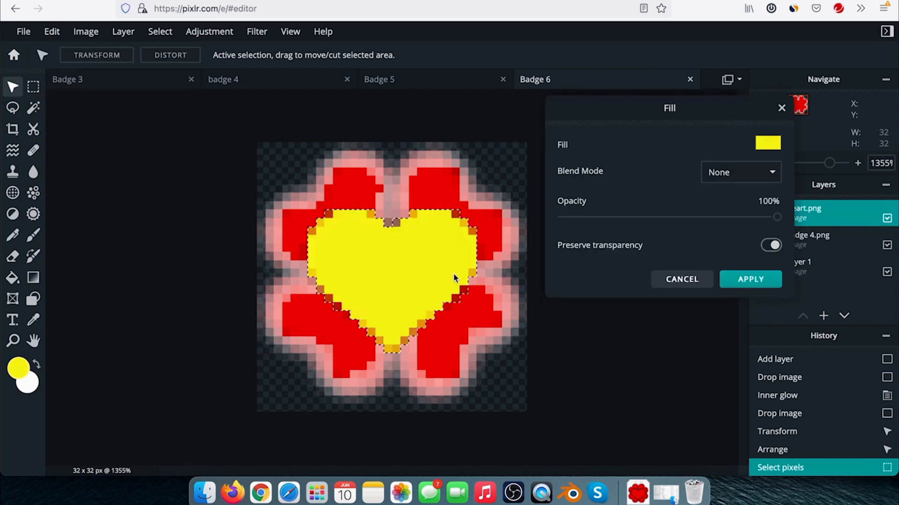
click(751, 280)
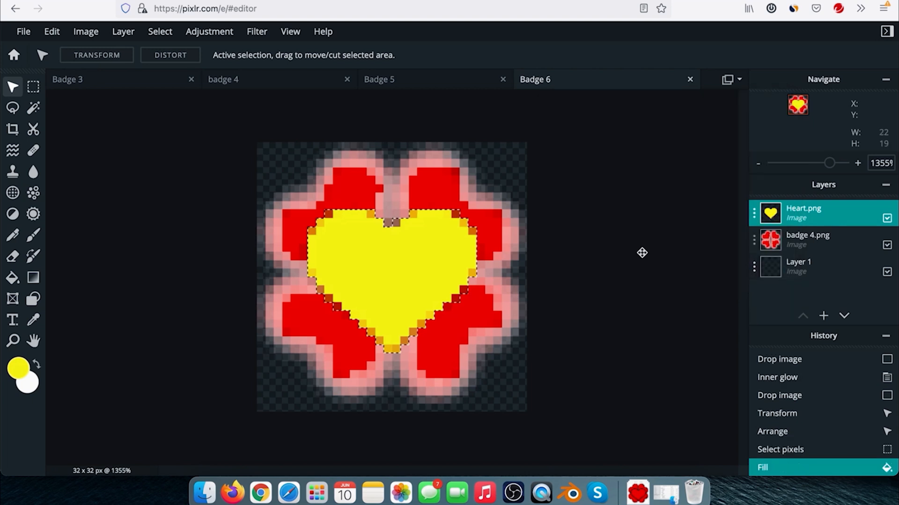
click(155, 33)
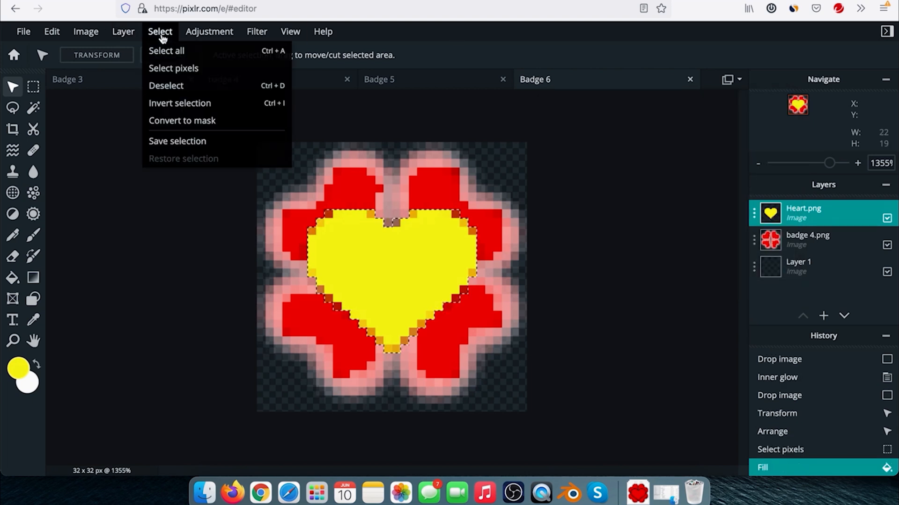
click(169, 85)
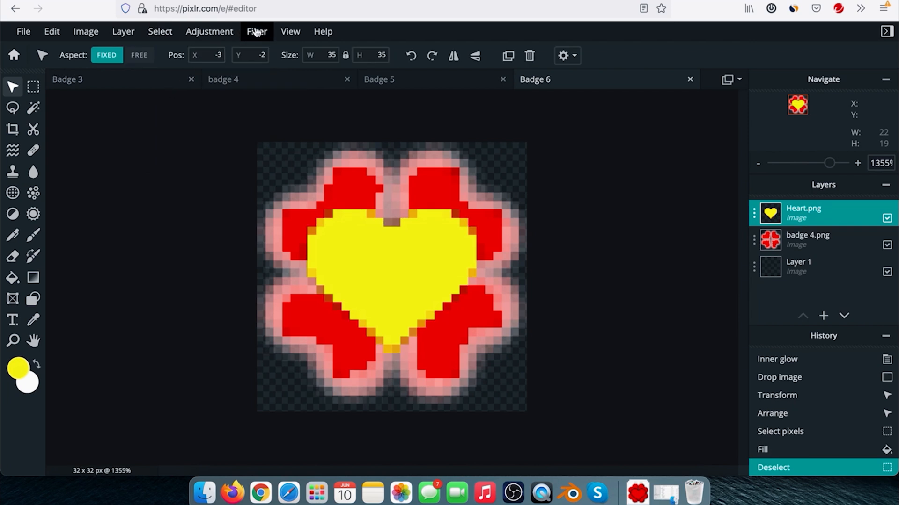
Step: Apply a black inner glow to the yellow heart with size 1 px, feather 50% and opacity 100%
click(257, 32)
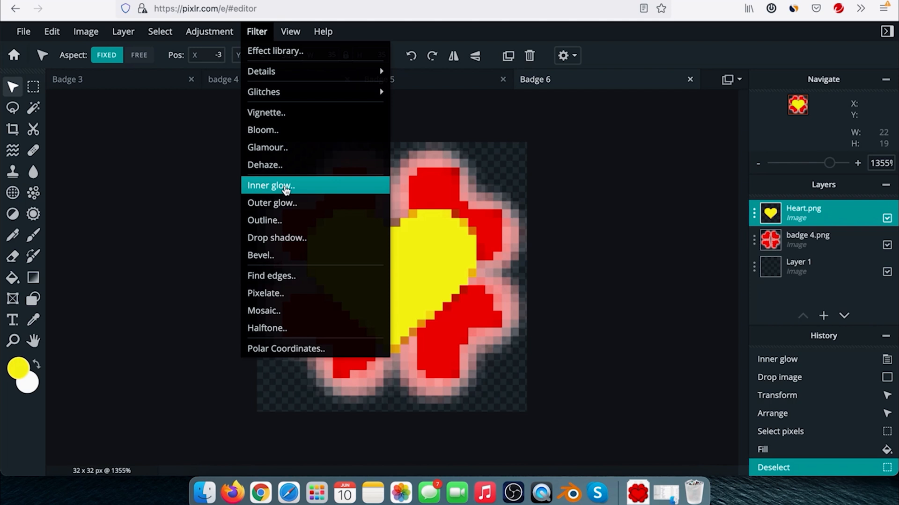
click(284, 186)
click(770, 117)
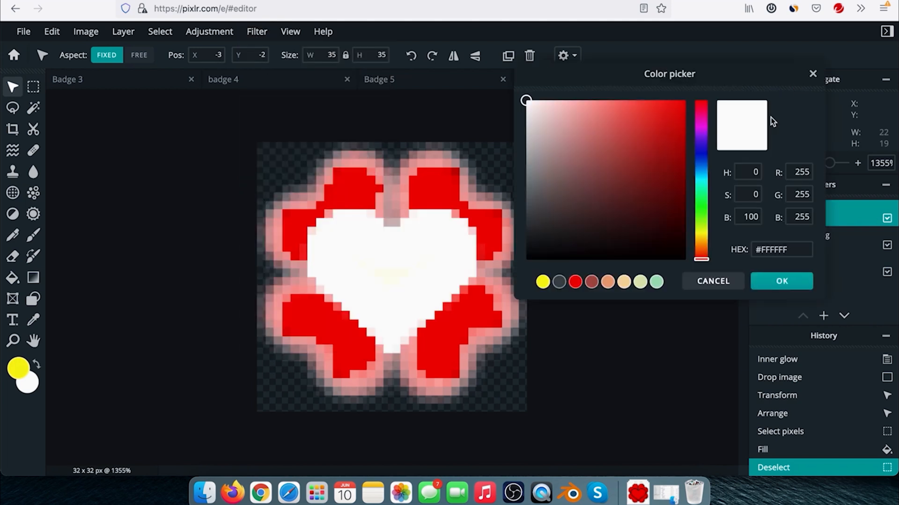
click(527, 259)
click(781, 281)
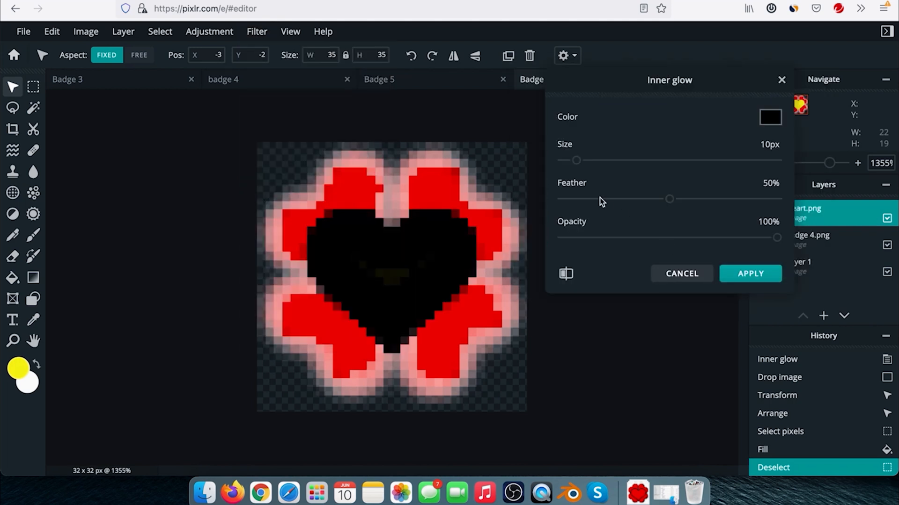
drag(576, 161, 564, 162)
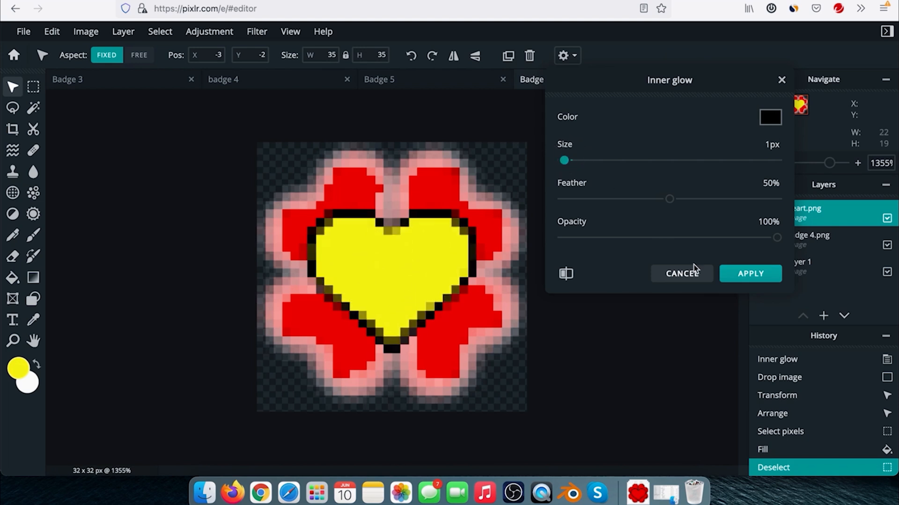
click(755, 277)
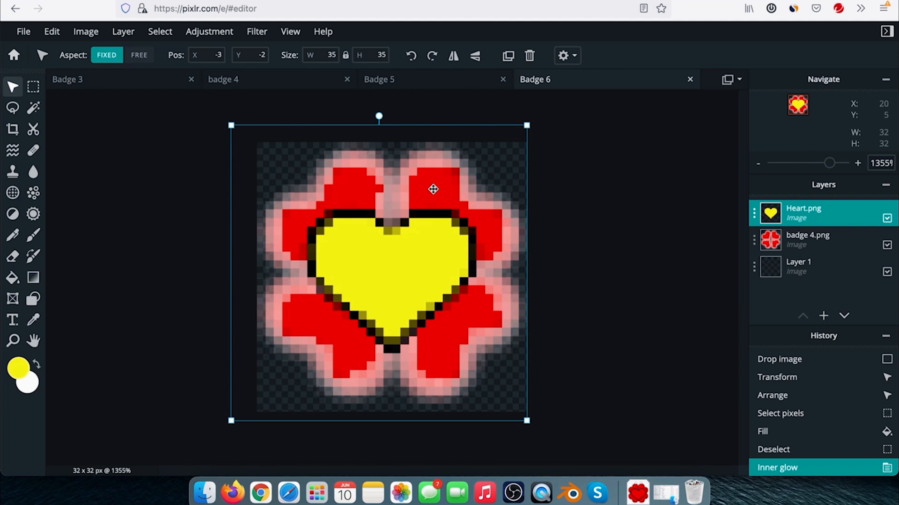
Step: Save the finished badge as Badge 6.png at 32 x 32 px
click(23, 31)
click(42, 145)
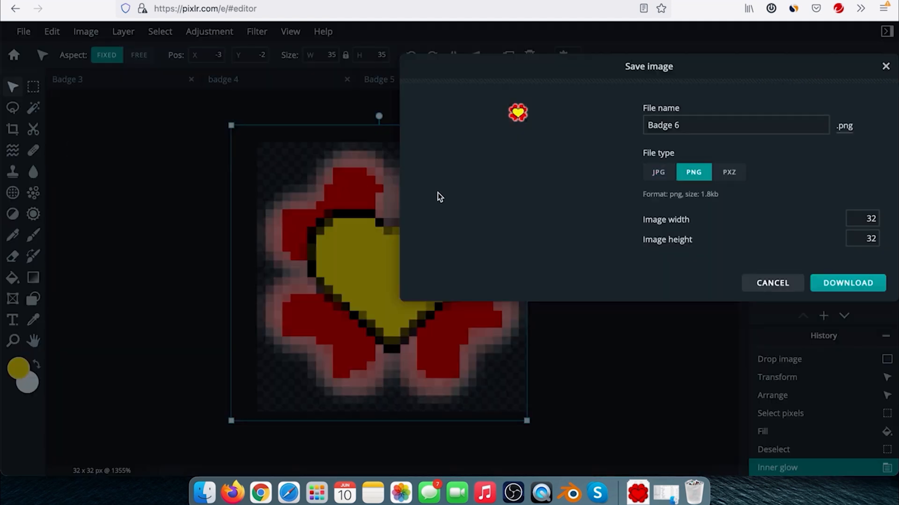
click(848, 281)
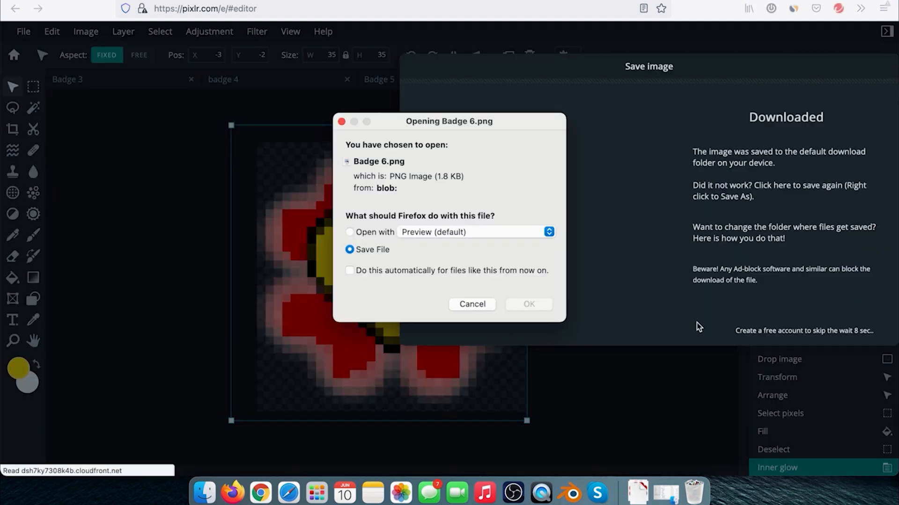
click(534, 304)
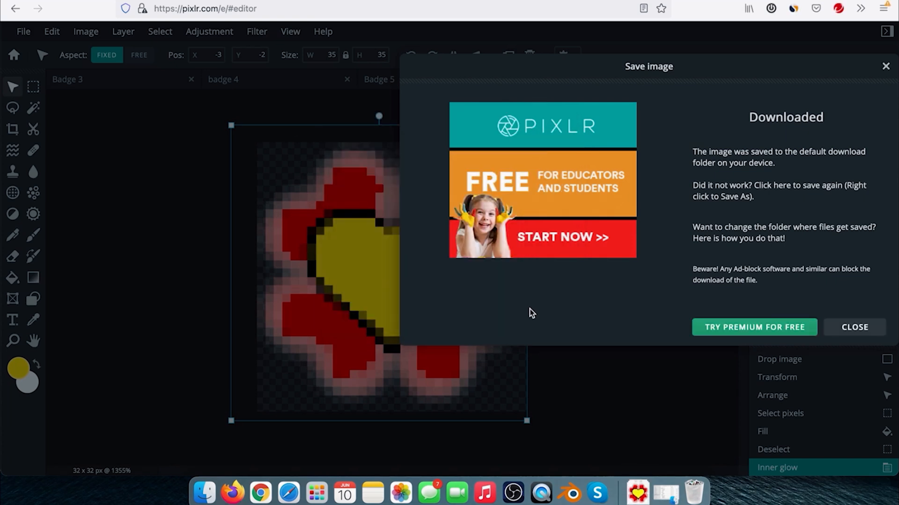
click(848, 329)
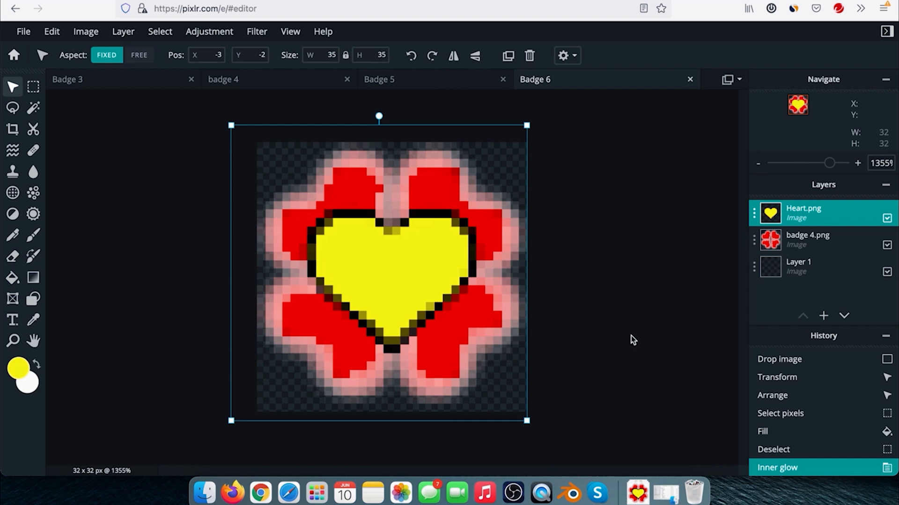
Step: Create a new image named Together, 96 px wide and 64 px high, without a background
click(23, 31)
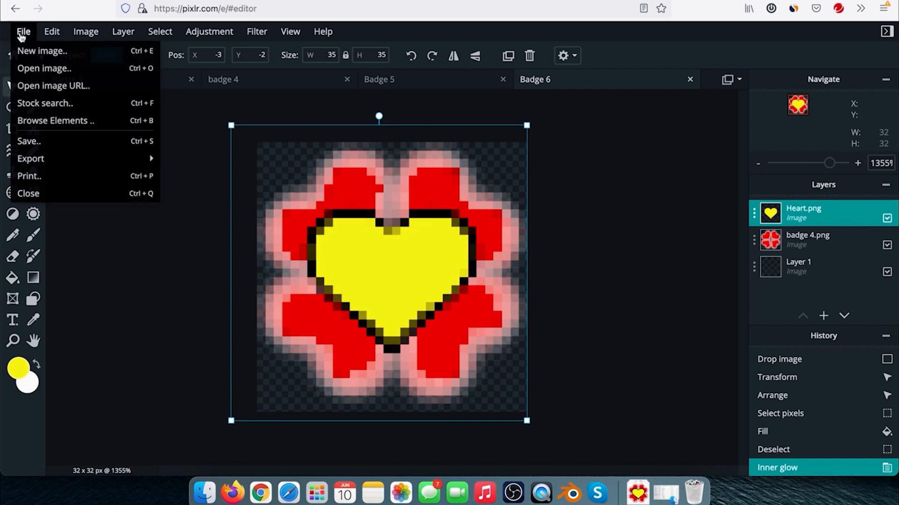
click(41, 52)
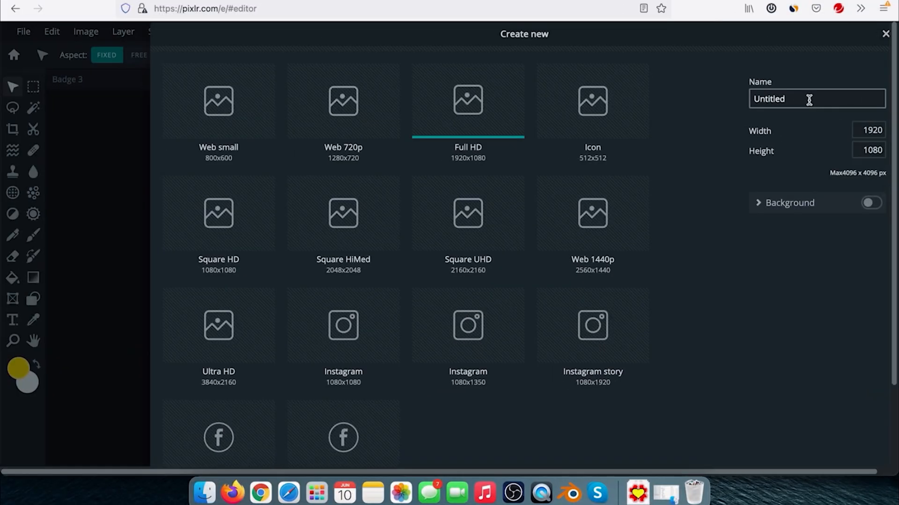
click(809, 100)
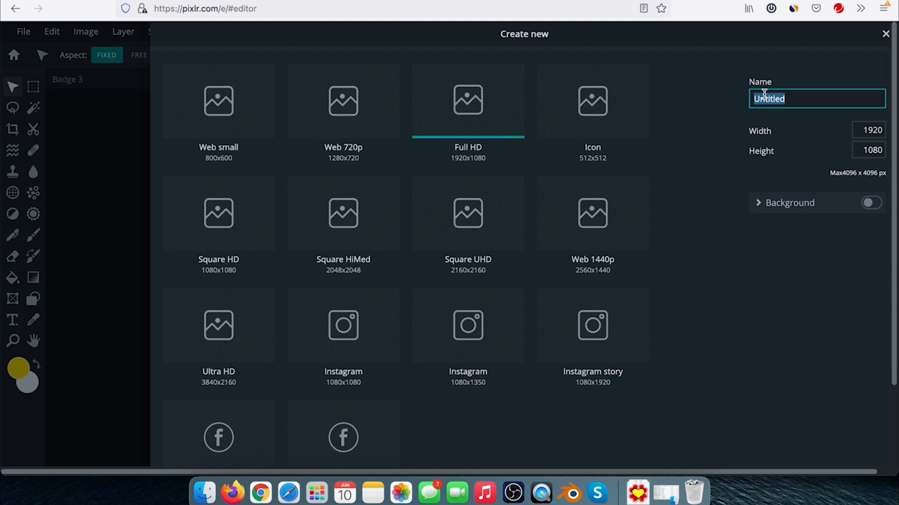
text(96)
text(Together)
click(859, 130)
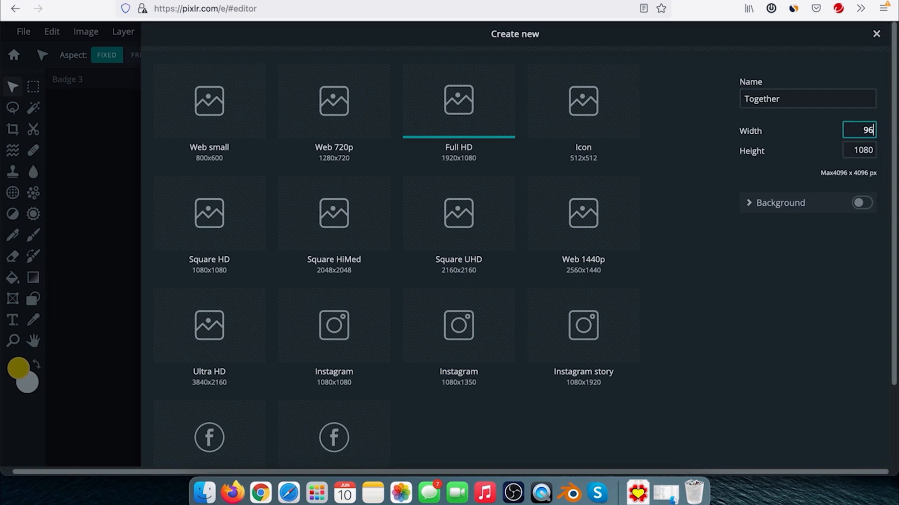
text(96)
click(845, 151)
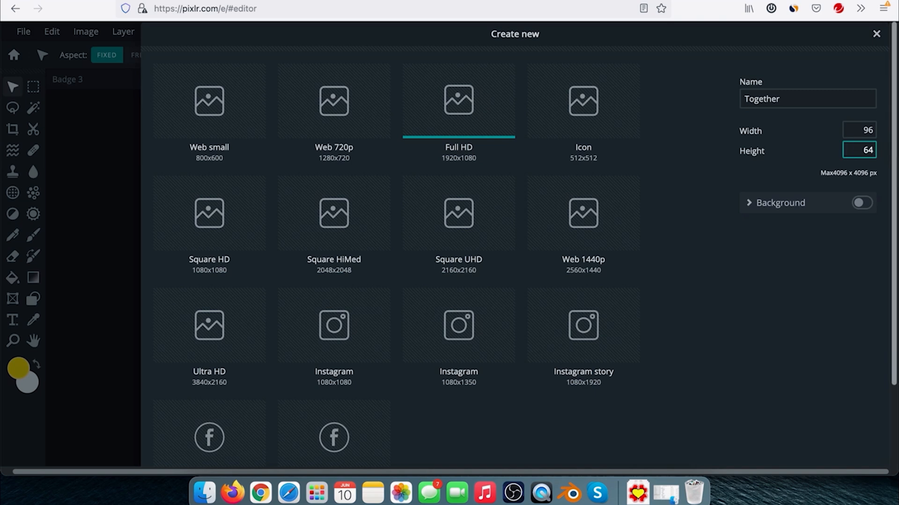
click(798, 253)
scroll(766, 251, down, 3)
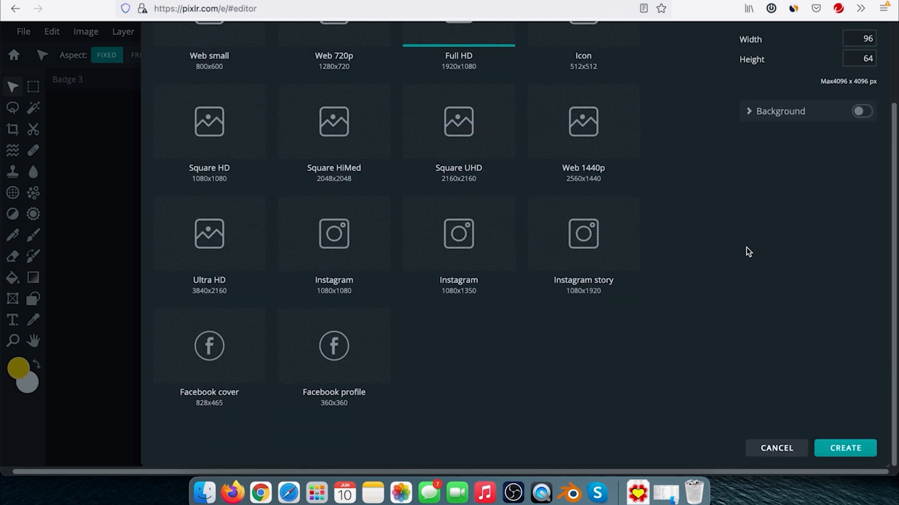
click(844, 449)
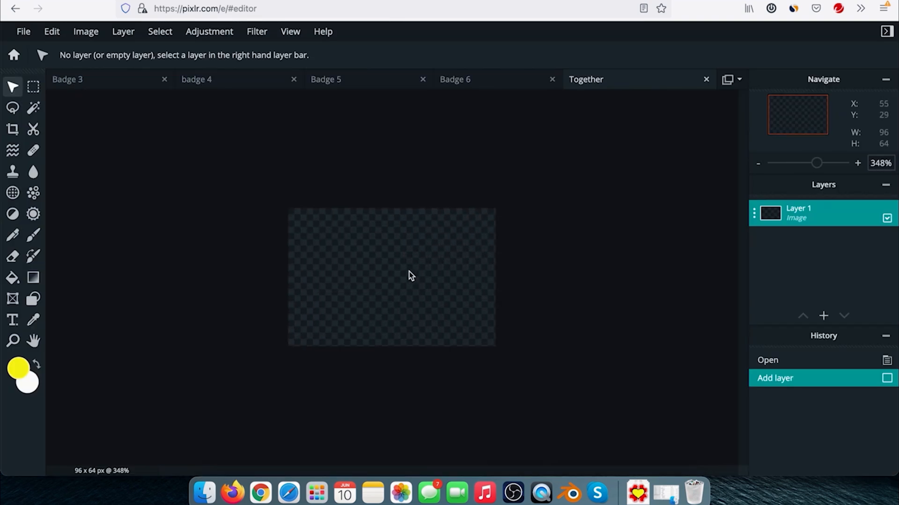
Step: Add Badge 1.png from the Downloads folder as a layer in Together and place it at X 0, Y 0
click(208, 494)
click(648, 161)
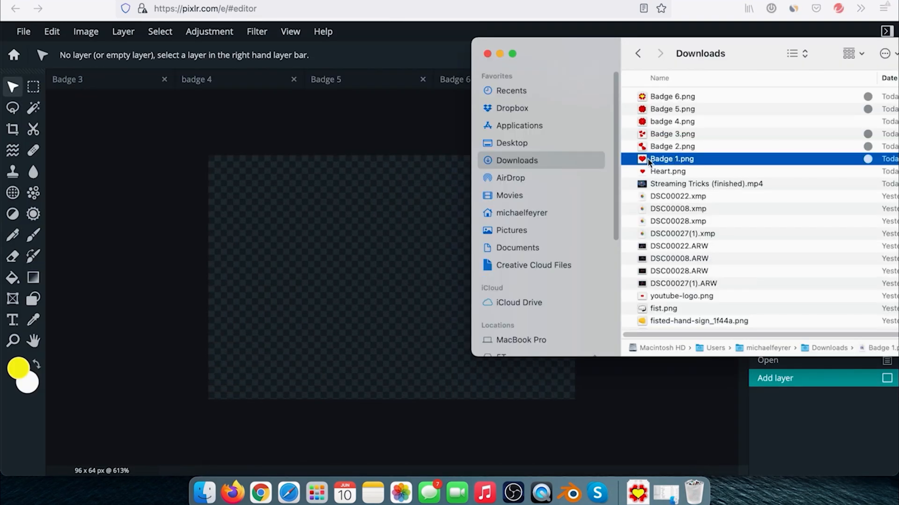
drag(653, 162, 329, 274)
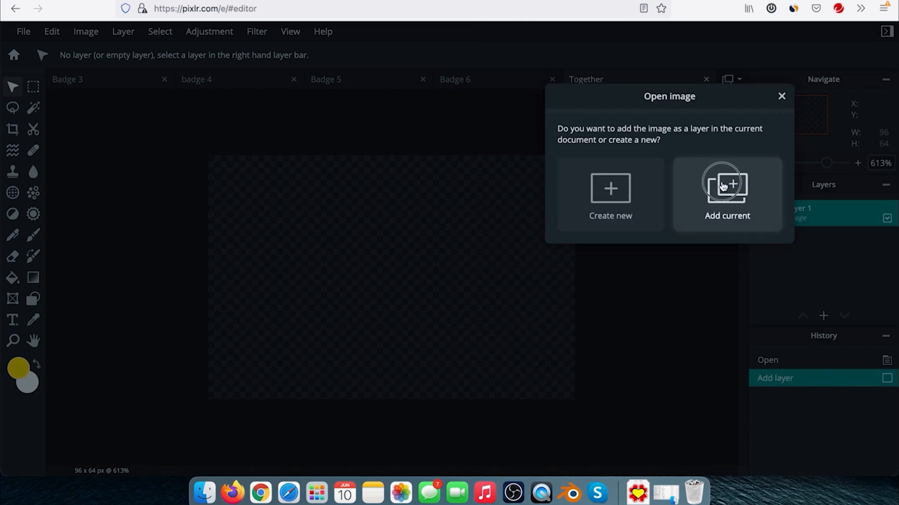
click(723, 186)
drag(411, 265, 291, 203)
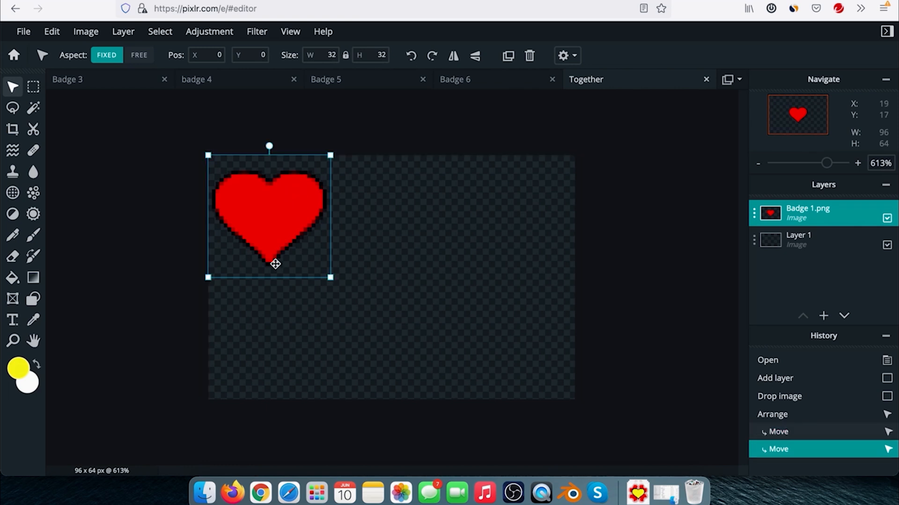
Step: Add Badge 2.png from Downloads as a layer and place it beside the first badge at X 33, Y 0
click(203, 493)
drag(668, 152, 434, 256)
click(690, 194)
drag(394, 300, 397, 237)
Step: Add Badge 3.png from Downloads as a layer at X 64, Y 0, and shift the Badge 2 layer to X 32
click(204, 492)
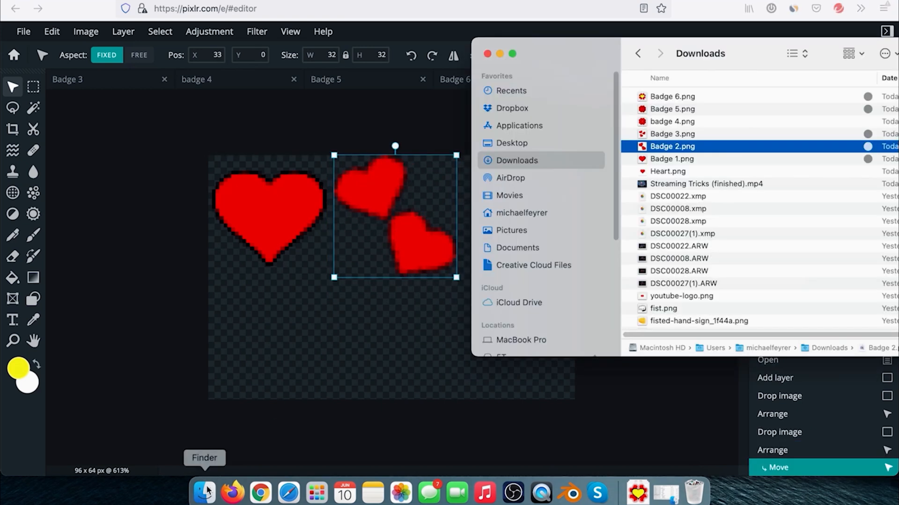
drag(669, 134, 400, 349)
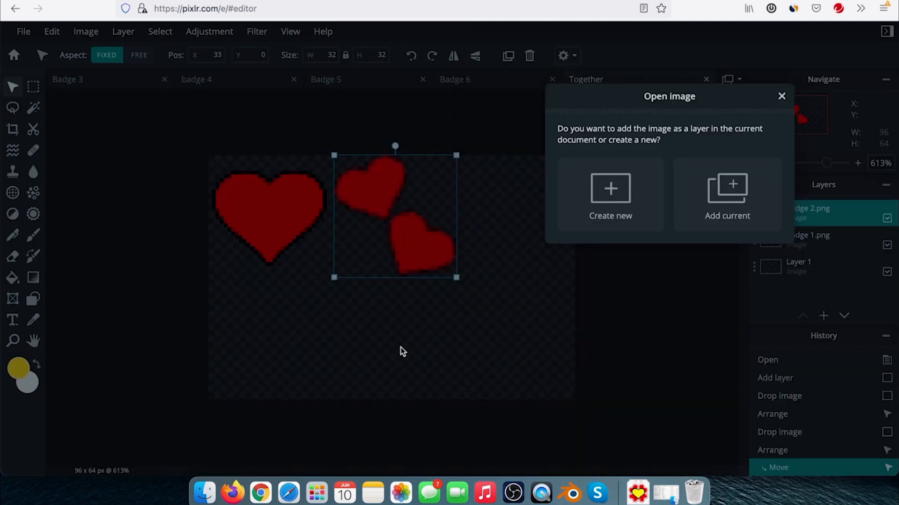
click(726, 195)
drag(434, 307, 502, 256)
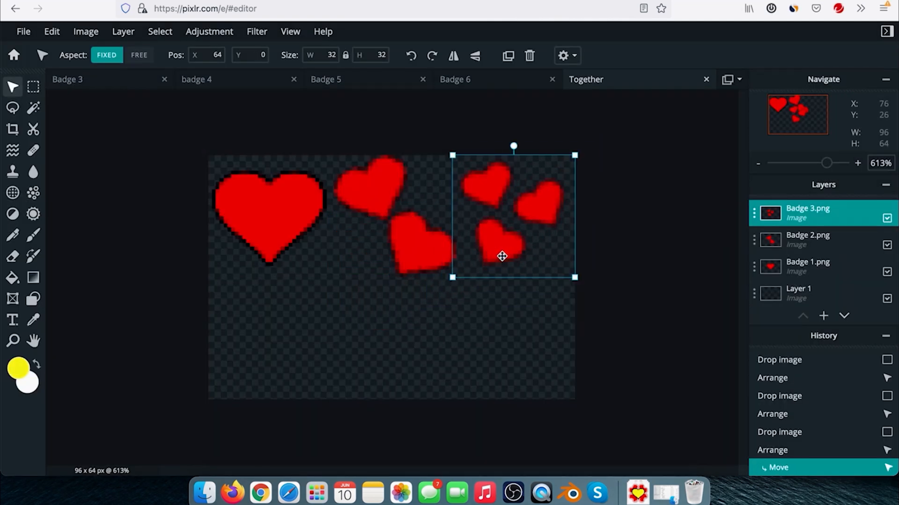
click(496, 365)
drag(426, 263, 423, 263)
Step: Add badge 4.png from Downloads as a layer and place it below the first badge at X 0, Y 32
click(205, 492)
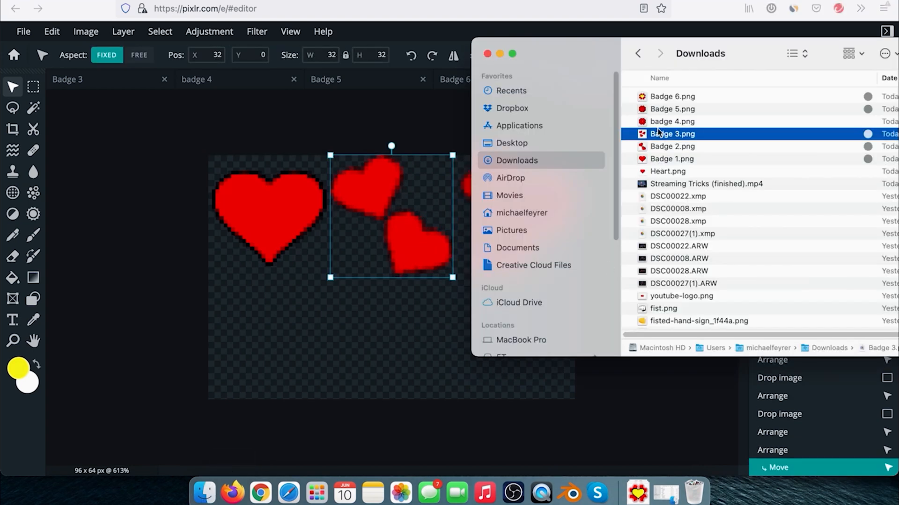
drag(661, 124, 407, 342)
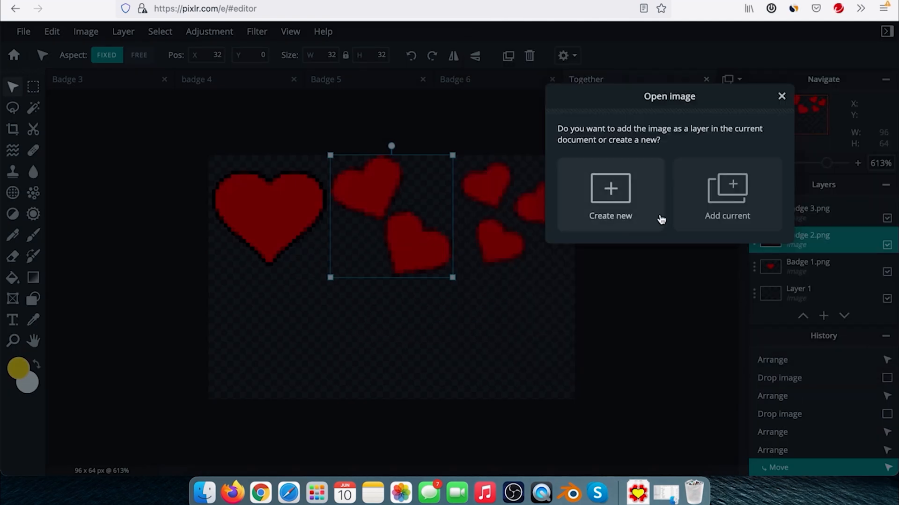
click(721, 202)
drag(453, 263, 301, 353)
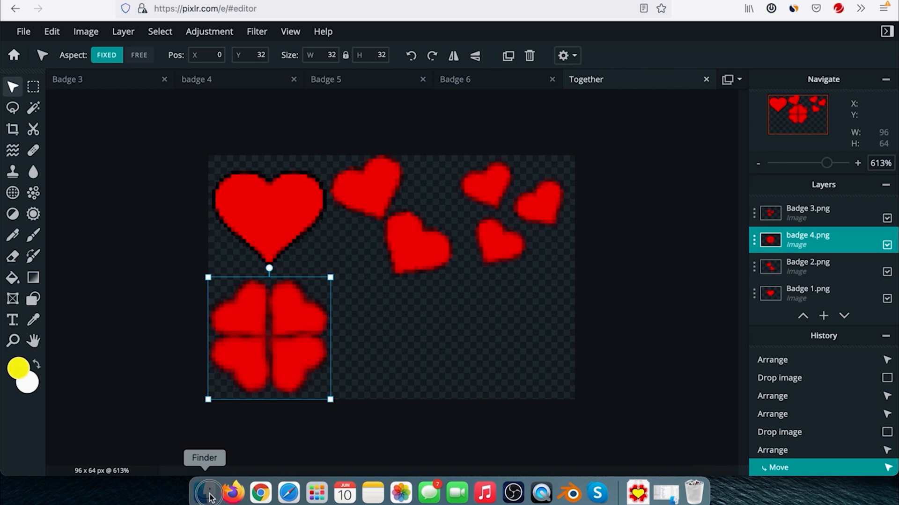
Step: Add Badge 5.png from Downloads as a layer in Together and place it at X 32, Y 32
click(204, 492)
click(676, 113)
drag(671, 109, 395, 355)
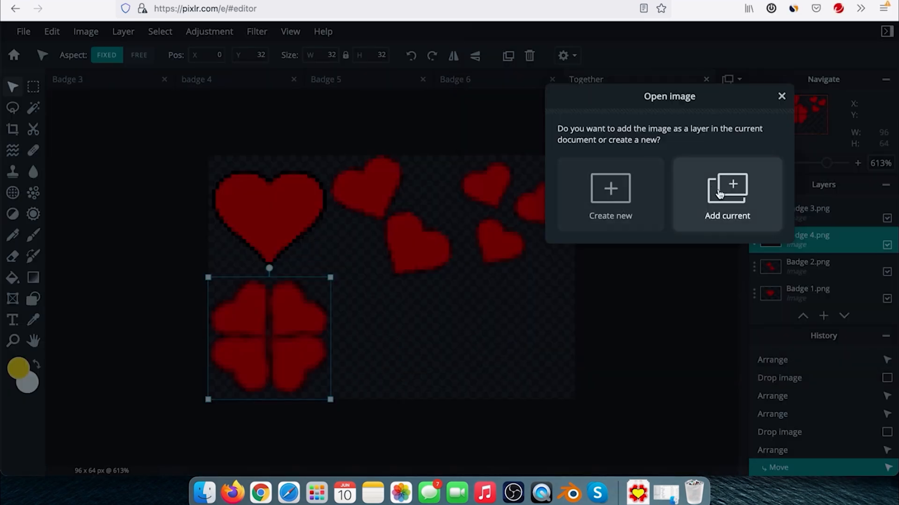
click(726, 190)
drag(397, 275, 401, 339)
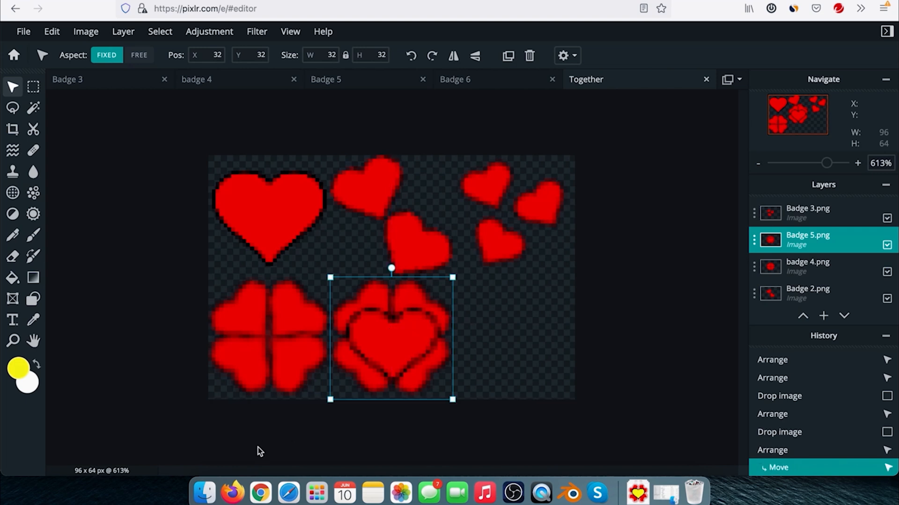
Step: Add Badge 6.png from Downloads as a layer, place it in the empty cell beside Badge 5, and deselect it
click(204, 492)
click(675, 97)
drag(674, 97, 474, 401)
click(725, 191)
drag(389, 270, 517, 337)
click(618, 321)
Step: Save the combined image as Together.png in PNG format at 96 x 64 px
click(24, 33)
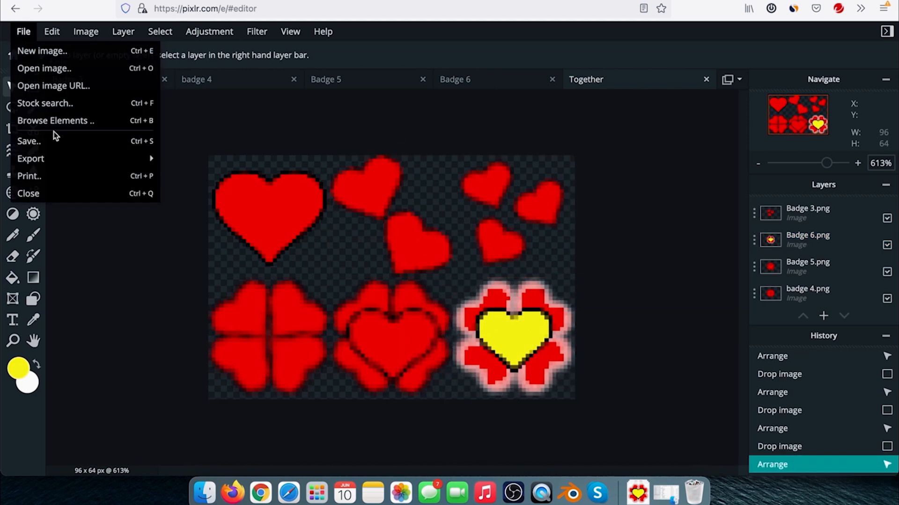
click(61, 150)
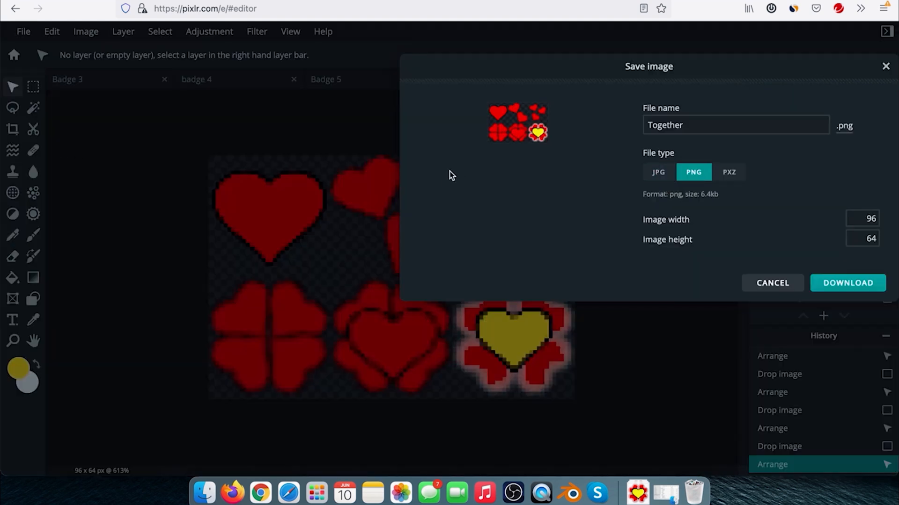
click(859, 285)
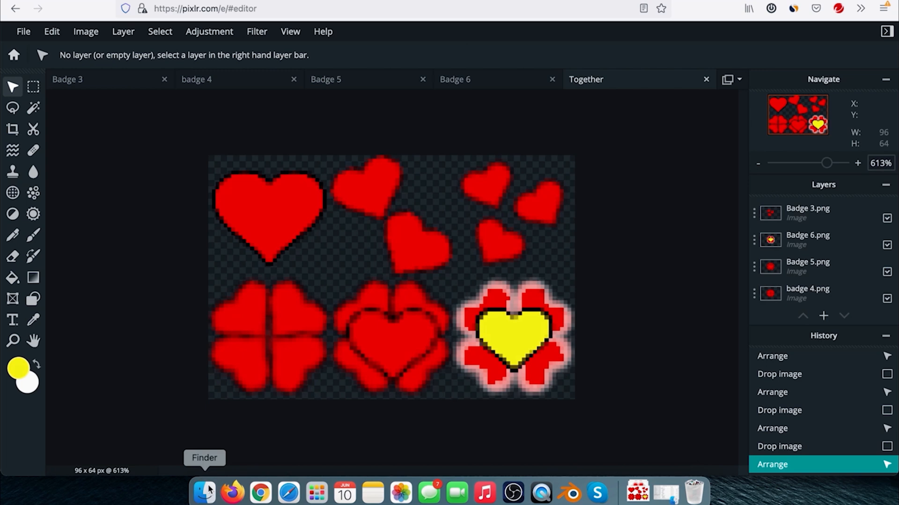
Step: Open Together.png from Downloads in the image viewer, enlarge the viewer window and zoom in to inspect the six badges
click(206, 493)
double_click(676, 97)
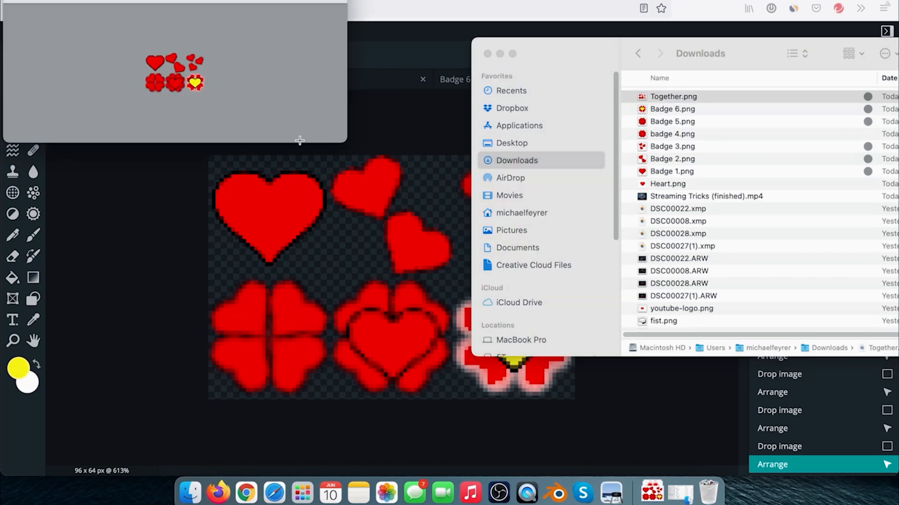
drag(342, 142, 643, 245)
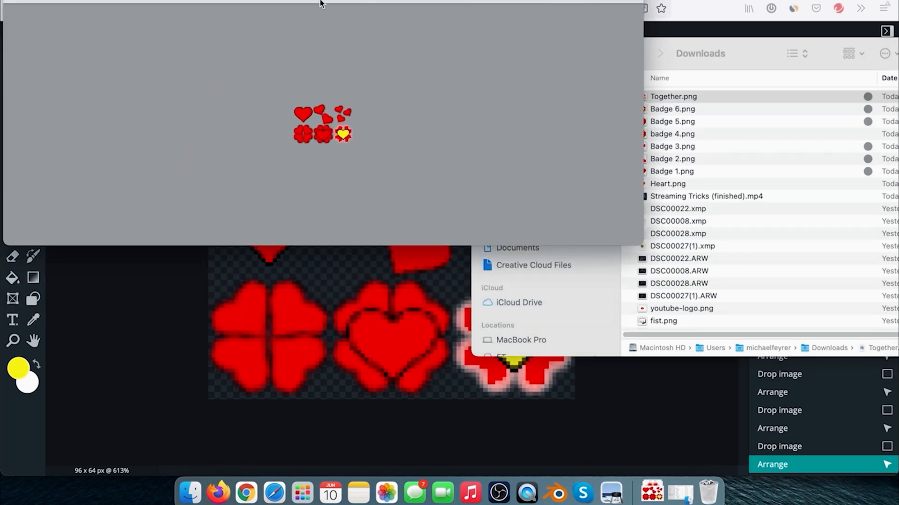
key(super+plus)
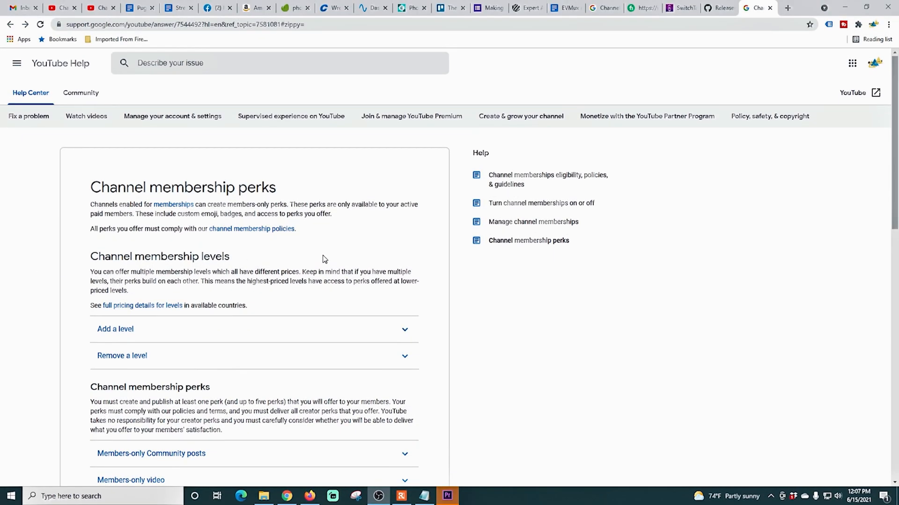
Step: On the YouTube Help page about channel membership perks, expand the custom emoji specifications and highlight the maximum image dimensions
scroll(325, 259, down, 7)
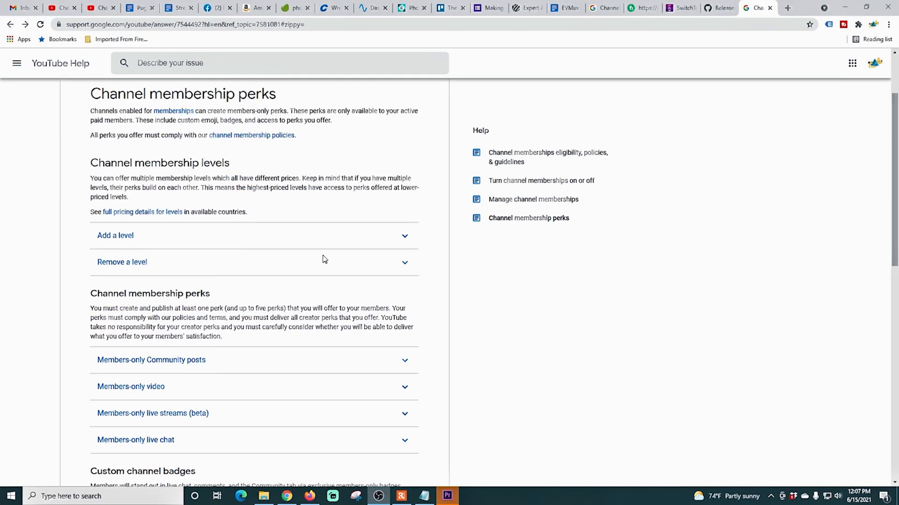
scroll(325, 259, down, 5)
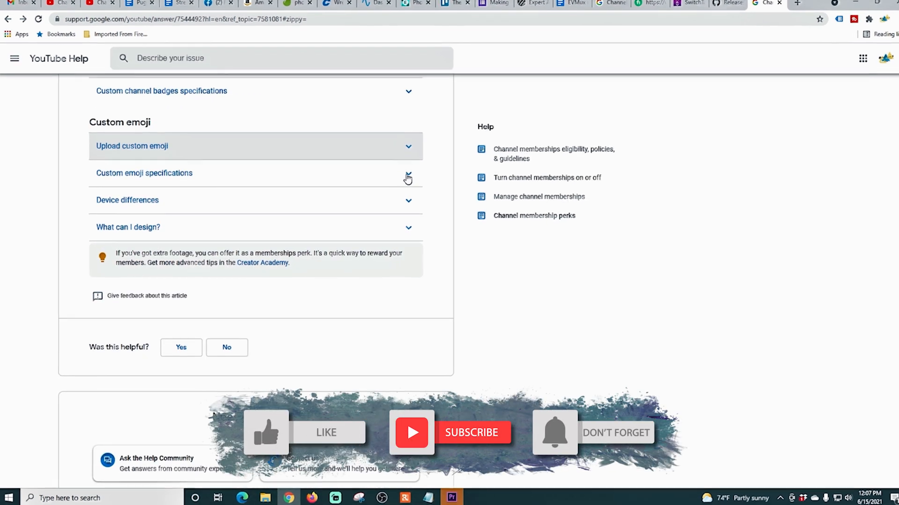
click(390, 180)
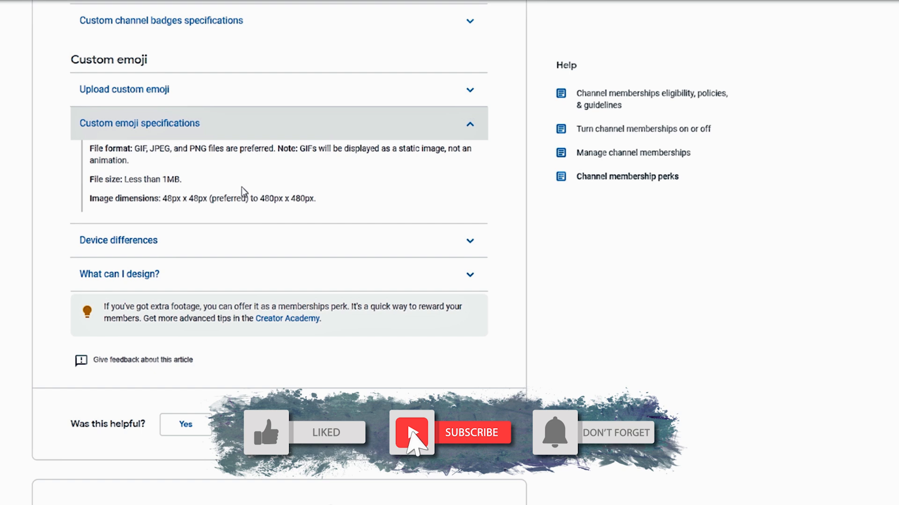
drag(259, 198, 316, 202)
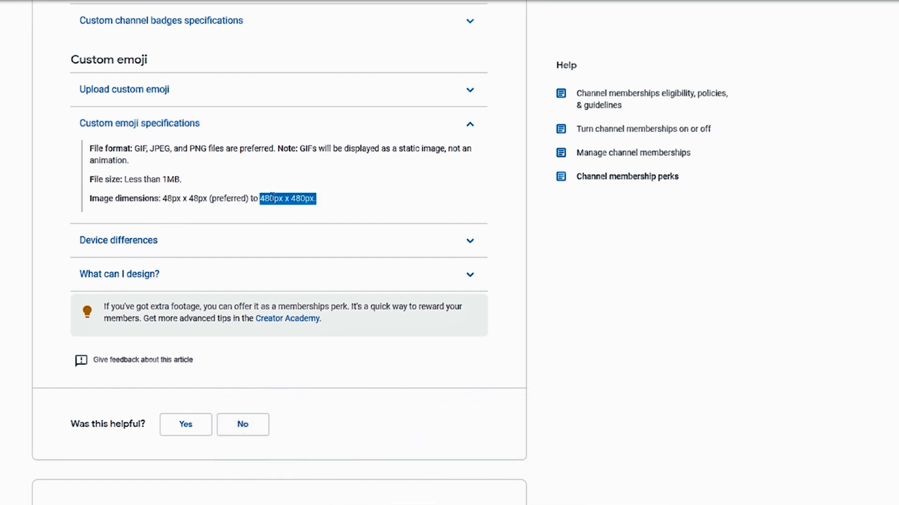
Step: Collapse the custom emoji specifications, expand Upload custom emoji, and read the family name and emoji name rules
scroll(272, 196, up, 1)
click(471, 178)
click(472, 160)
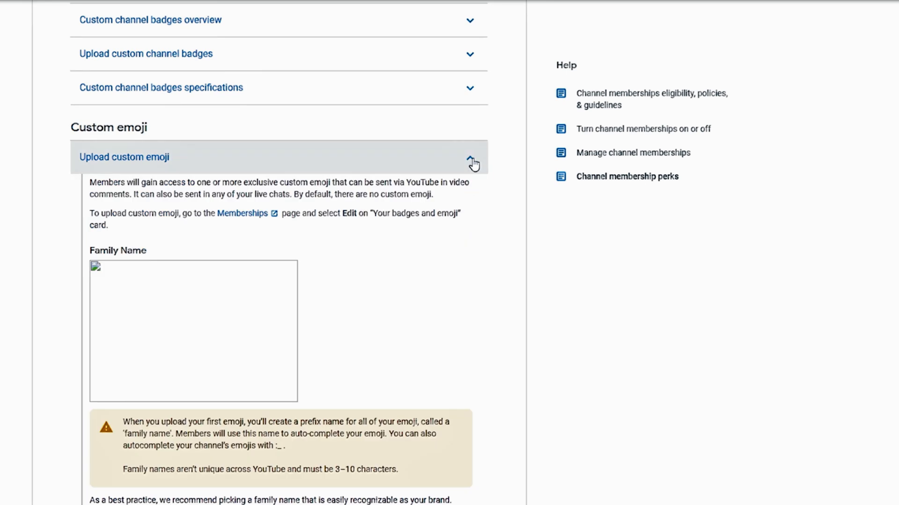
scroll(406, 291, up, 1)
scroll(407, 291, down, 6)
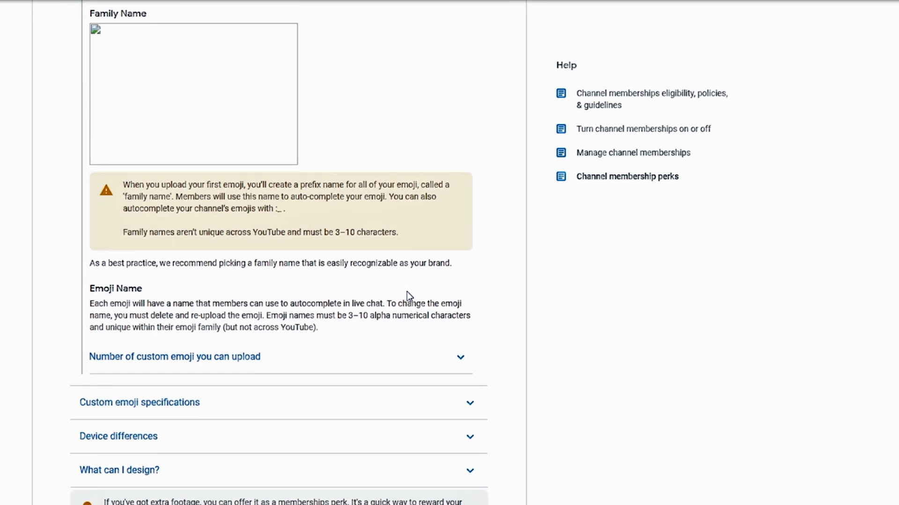
scroll(406, 291, up, 2)
scroll(407, 291, down, 3)
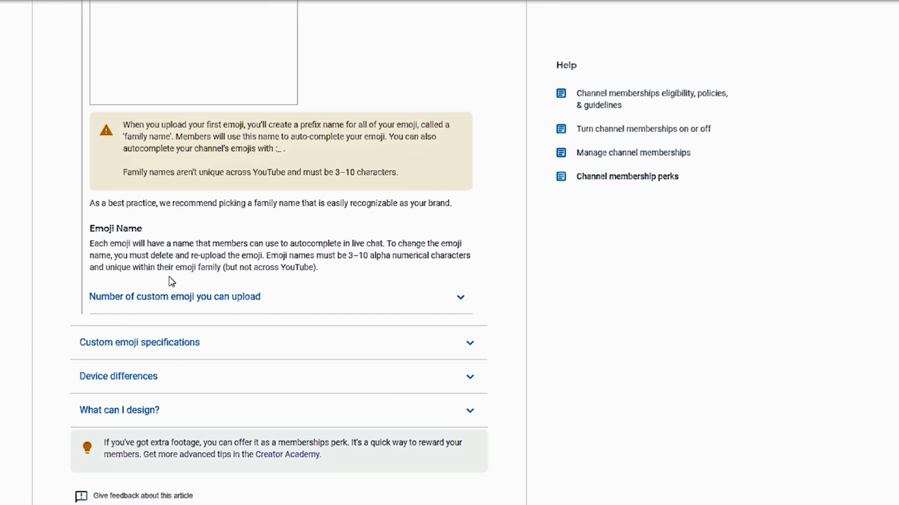
scroll(461, 303, down, 1)
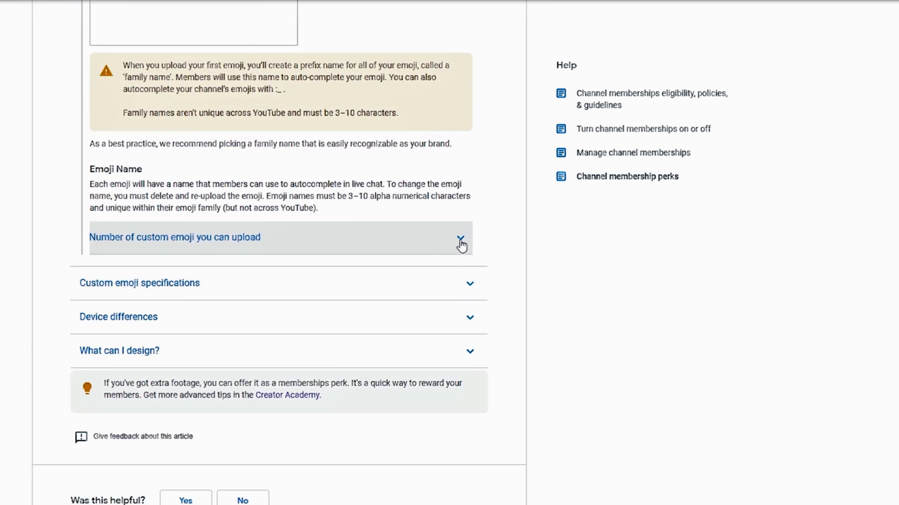
Step: Examine the table of uploadable custom emoji per member count, and the badge and emoji guidance on the Creator Academy Perks page
click(460, 242)
scroll(389, 310, down, 4)
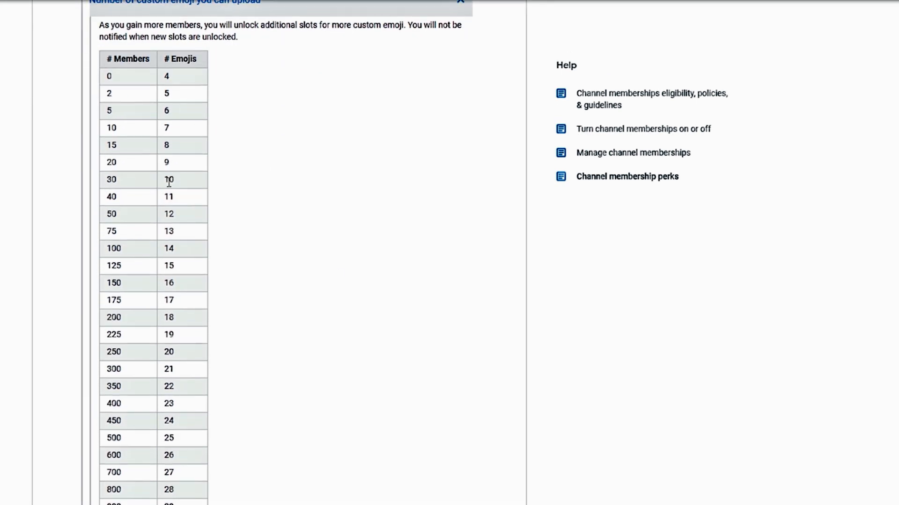
scroll(169, 183, down, 10)
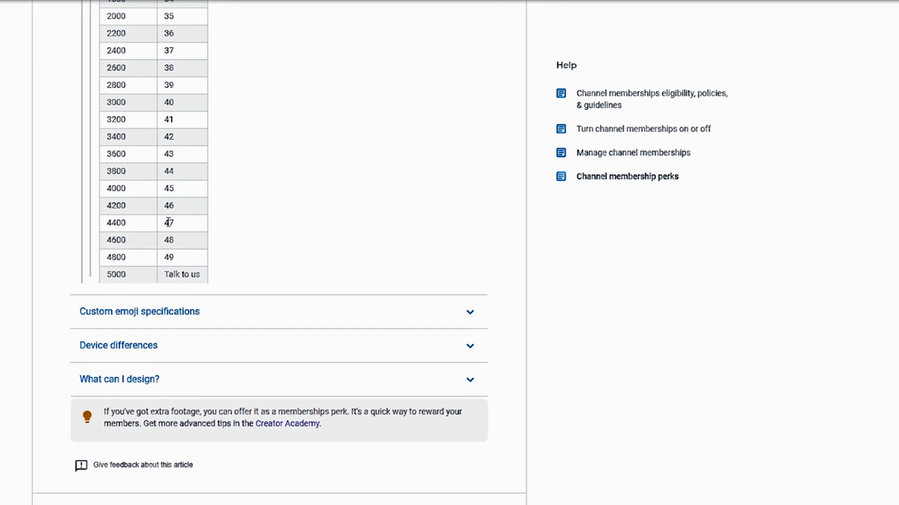
scroll(264, 275, up, 13)
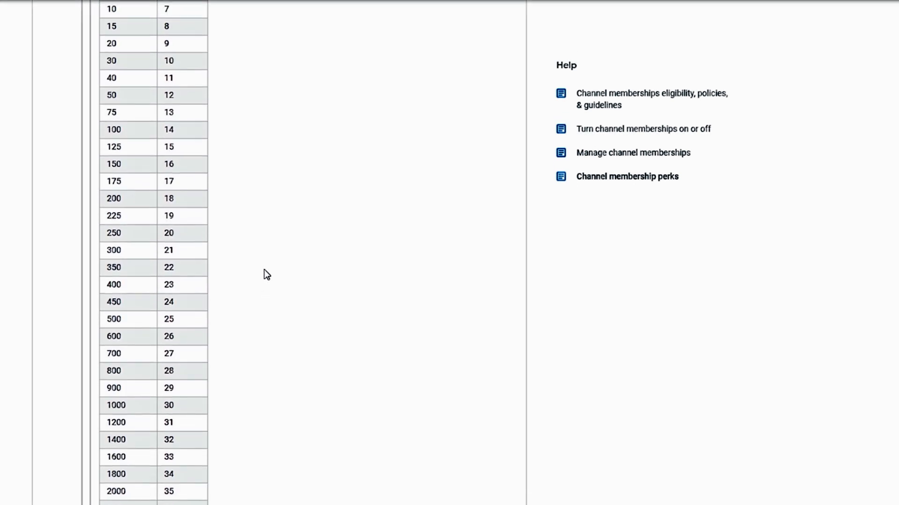
scroll(264, 271, up, 1)
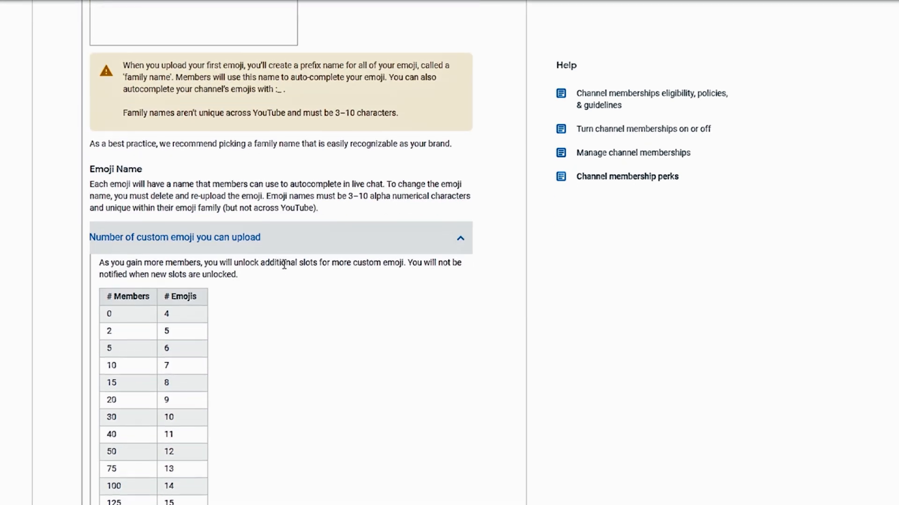
click(458, 246)
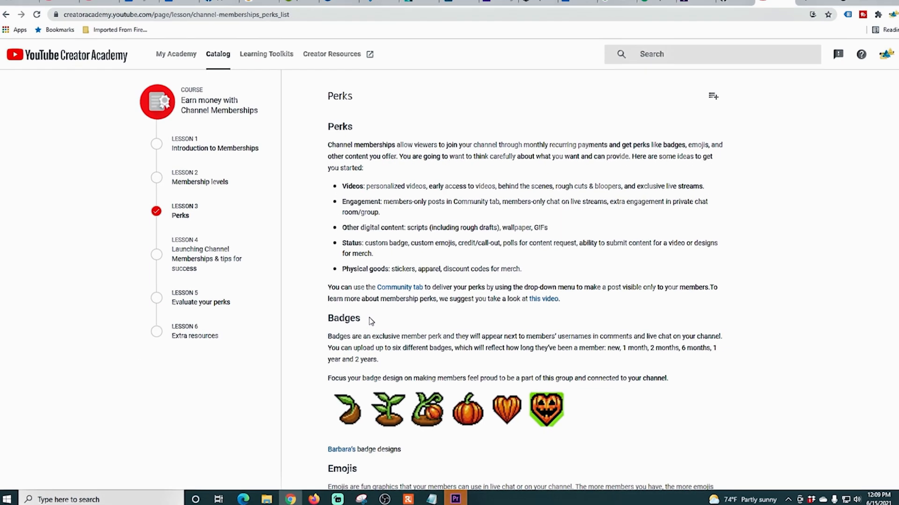
scroll(364, 322, down, 6)
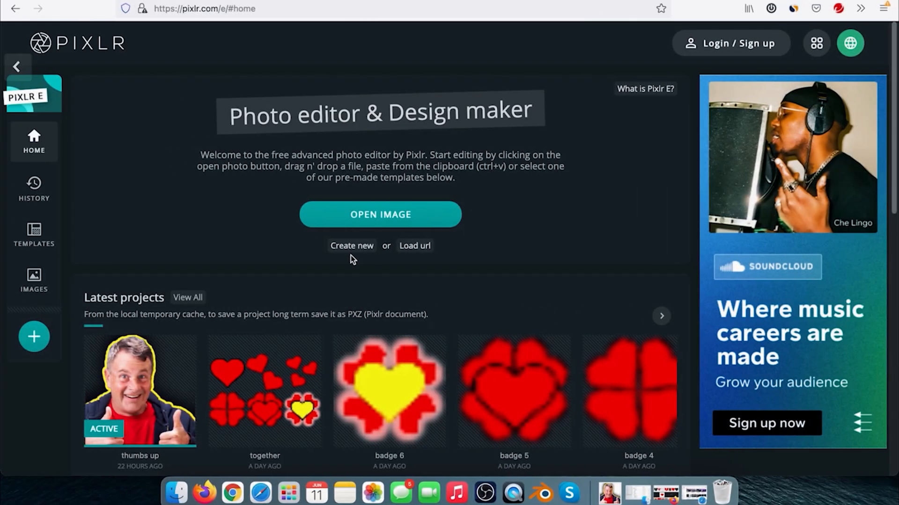
Step: Create a new 480 x 480 px image named Thumbs Down in Pixlr E without a background
click(350, 247)
click(870, 131)
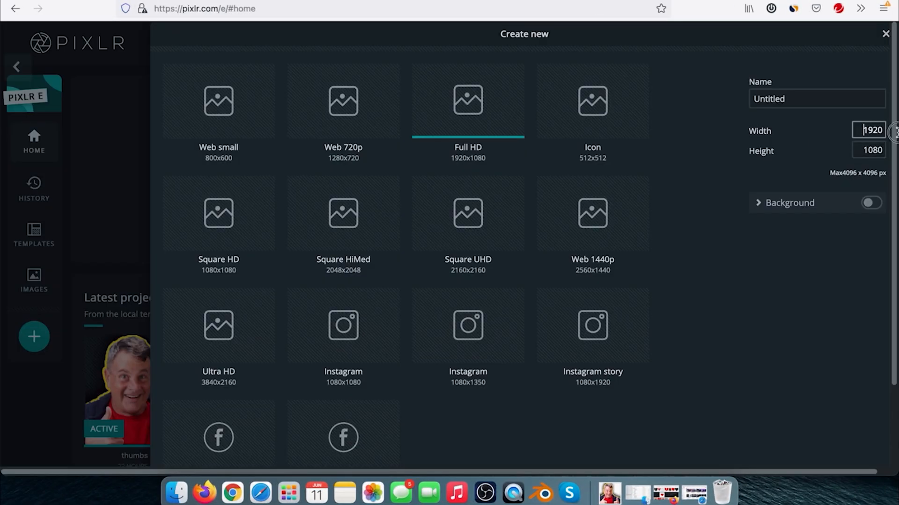
text(4)
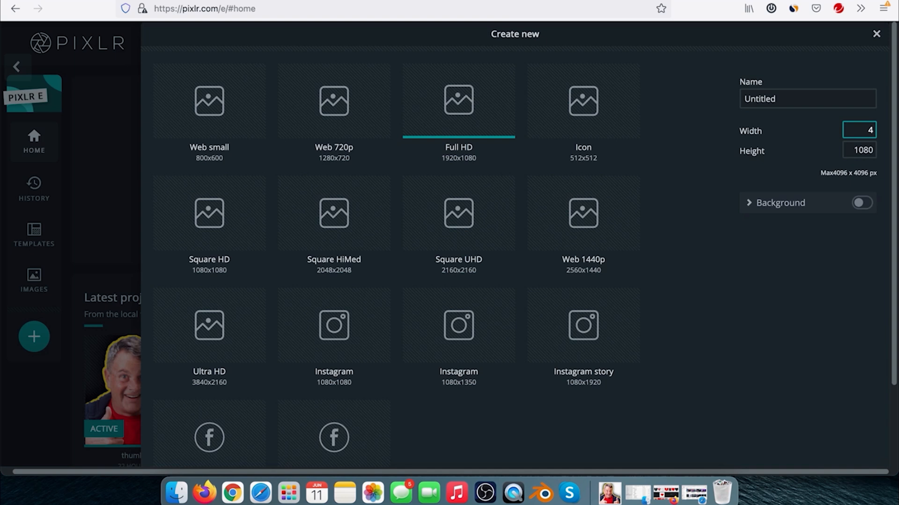
text(80)
click(861, 148)
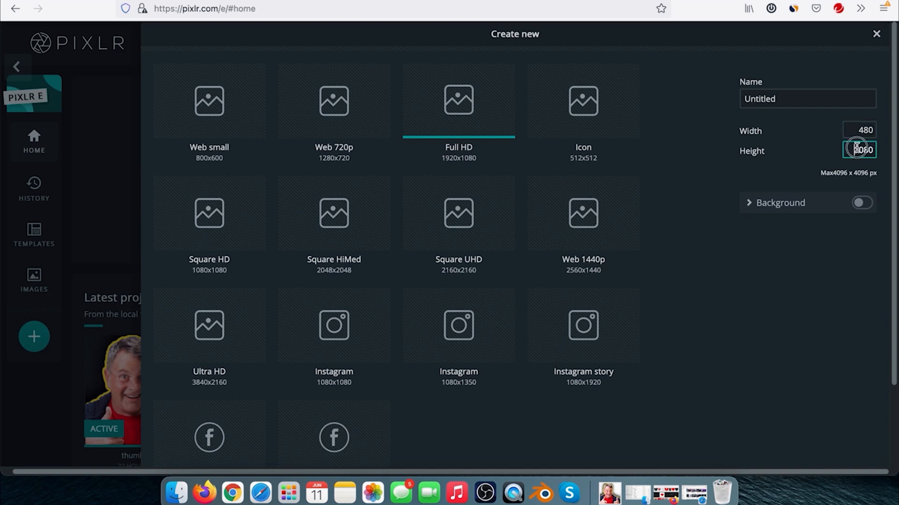
text(4)
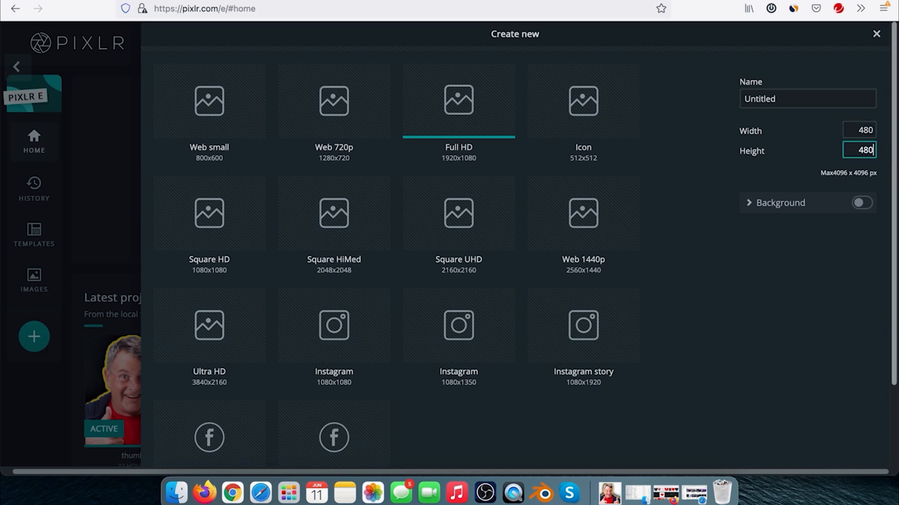
click(821, 93)
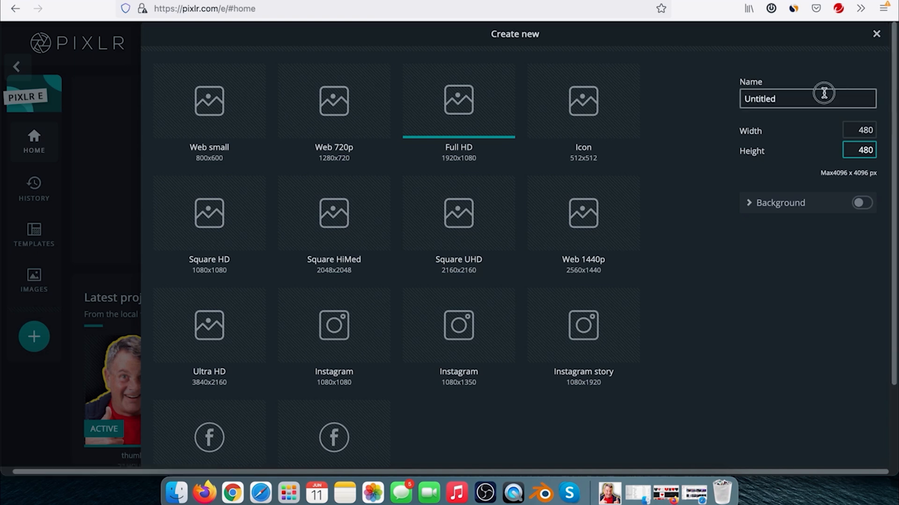
text(Thumbs Down)
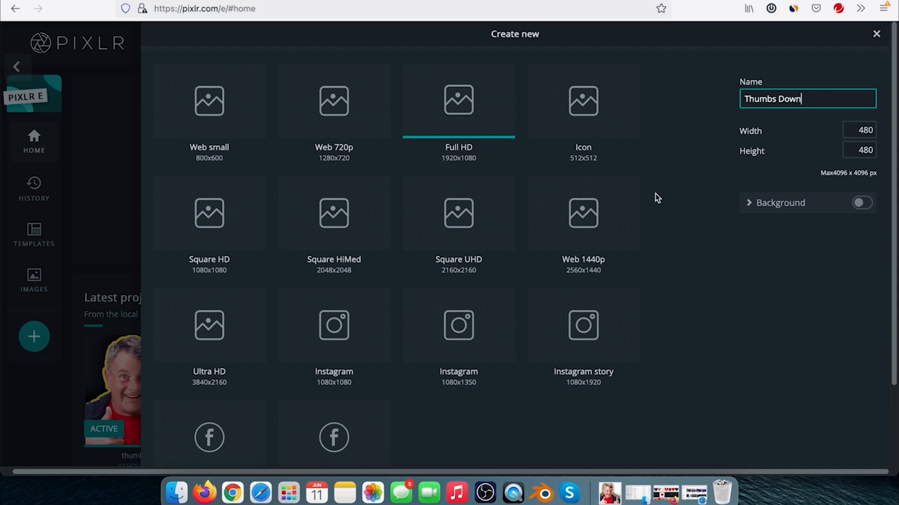
scroll(739, 293, down, 3)
click(843, 447)
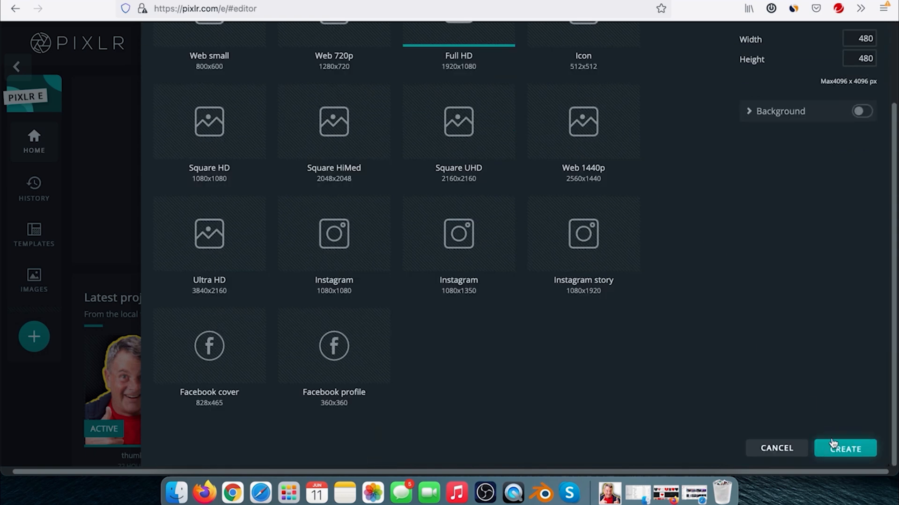
Step: Add thumbs down.png from the Downloads folder as a layer in the Thumbs Down image
click(176, 493)
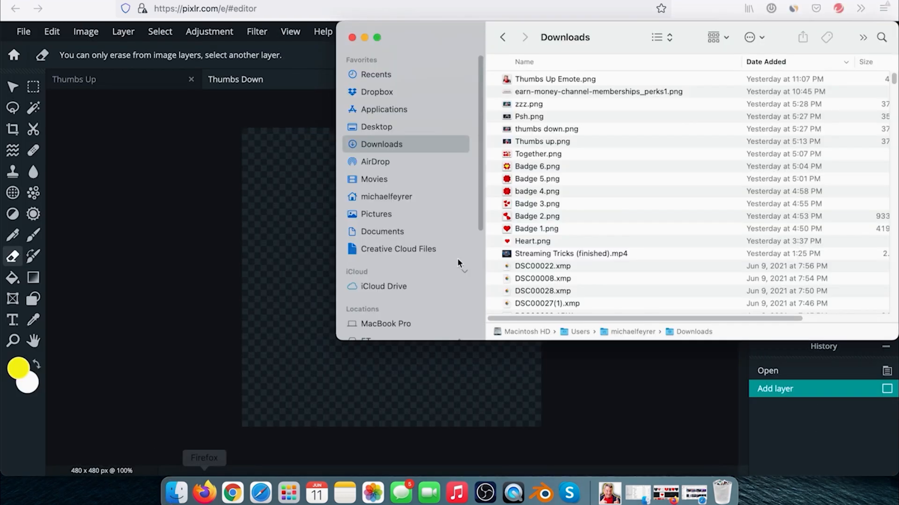
drag(538, 129, 318, 273)
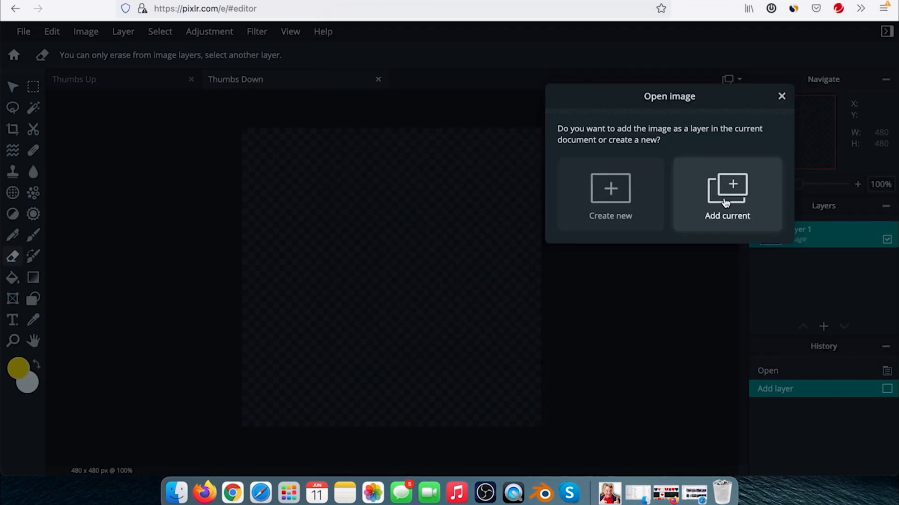
click(729, 199)
click(728, 194)
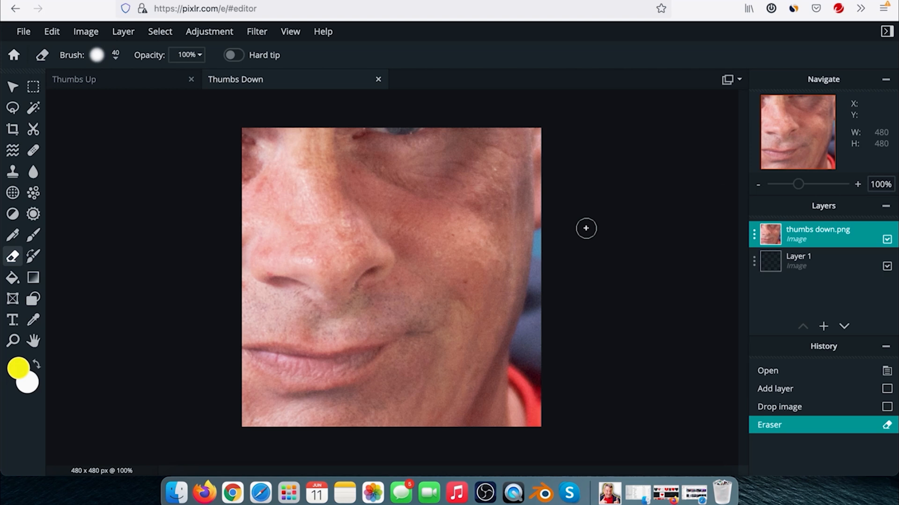
Step: Scale the thumbs down.png layer to about 895 x 504 px and place it at X -308, Y 0 over the canvas
scroll(224, 412, down, 4)
scroll(224, 413, down, 6)
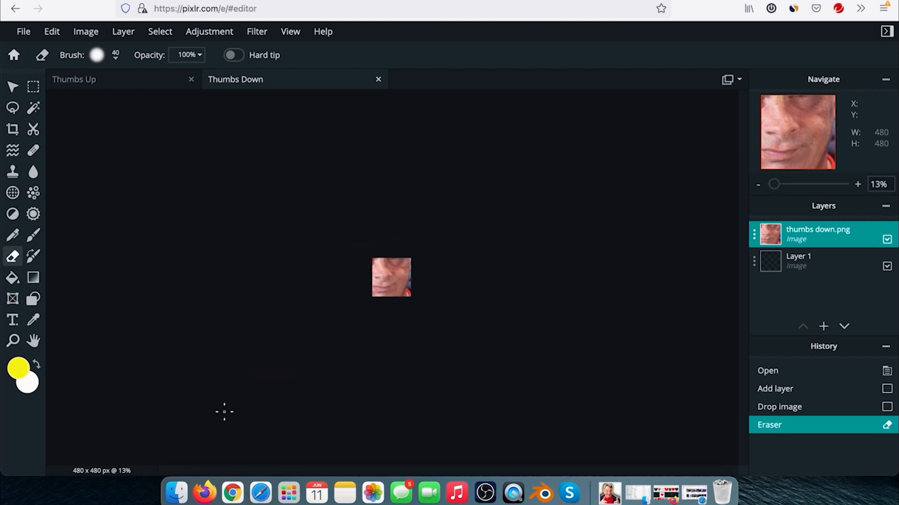
click(12, 87)
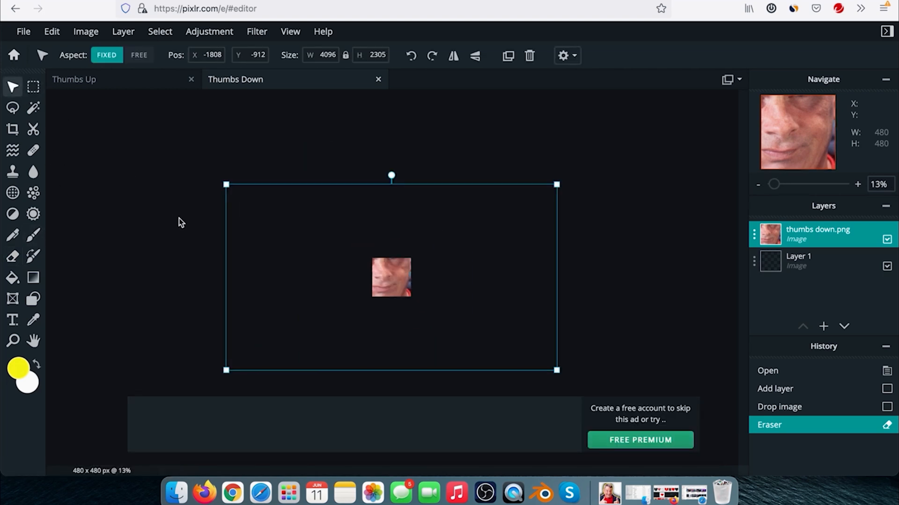
drag(226, 371, 419, 296)
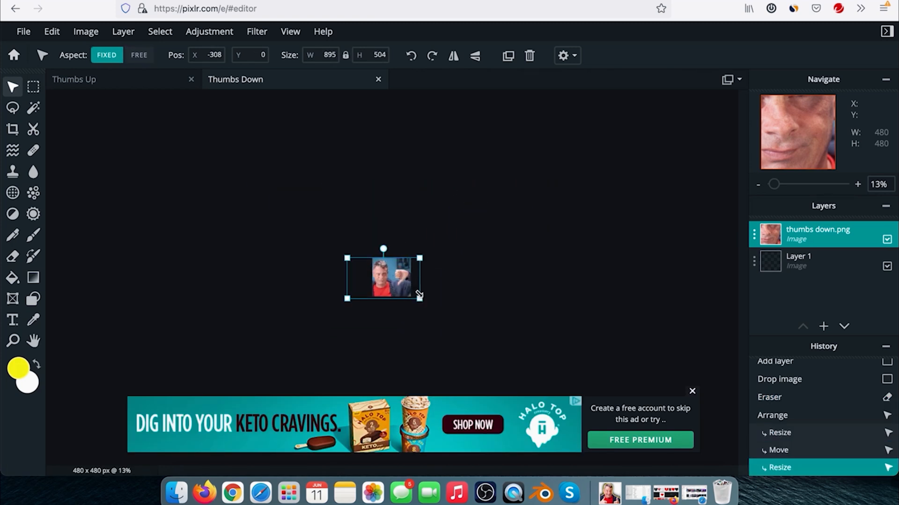
Step: Scale the thumbs down.png layer to about 862 x 485 px and reposition it at X -258, Y 0
scroll(514, 344, up, 3)
scroll(494, 366, up, 5)
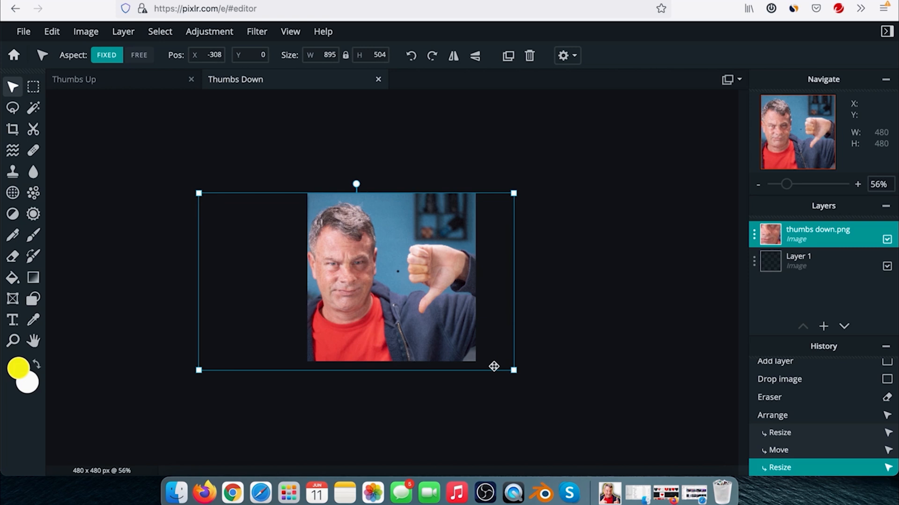
scroll(493, 367, down, 2)
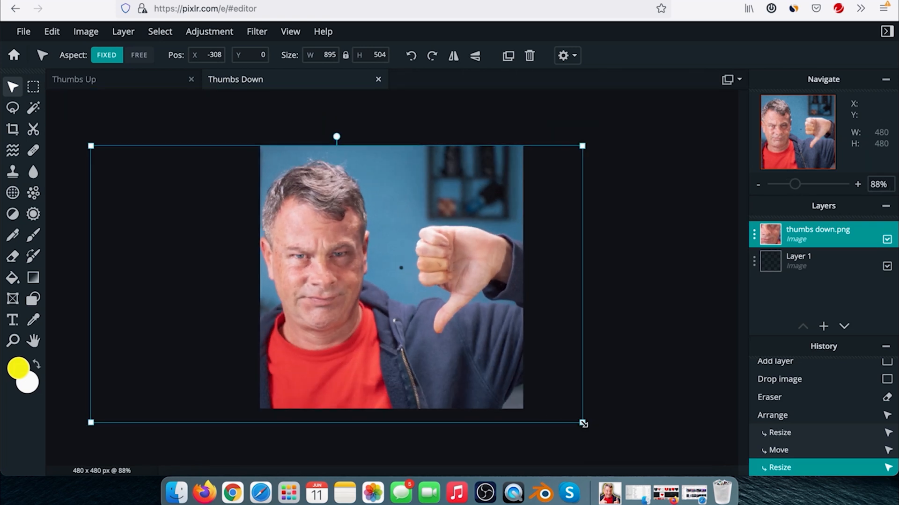
drag(586, 425, 566, 412)
drag(417, 375, 443, 380)
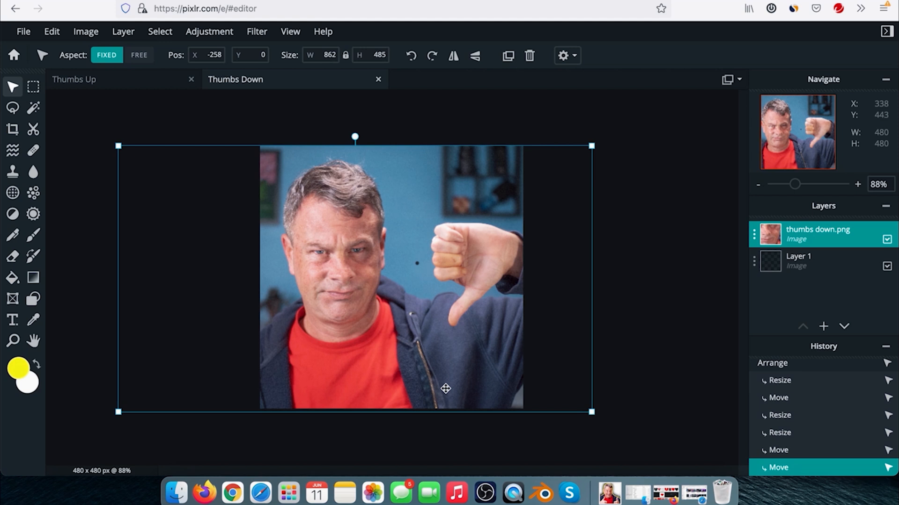
Step: Mask out the blue wall around the man and his hand using the Cutout tool's Magic Mask with tolerance 32
click(32, 129)
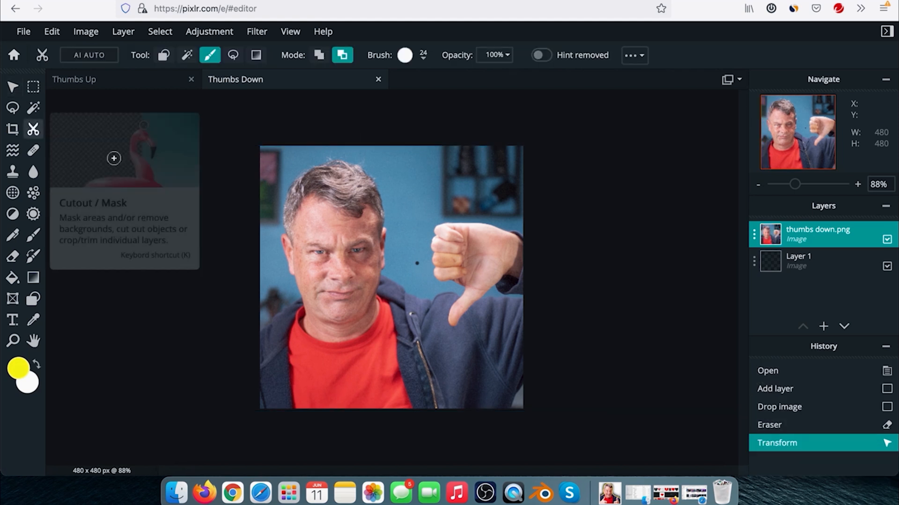
click(187, 62)
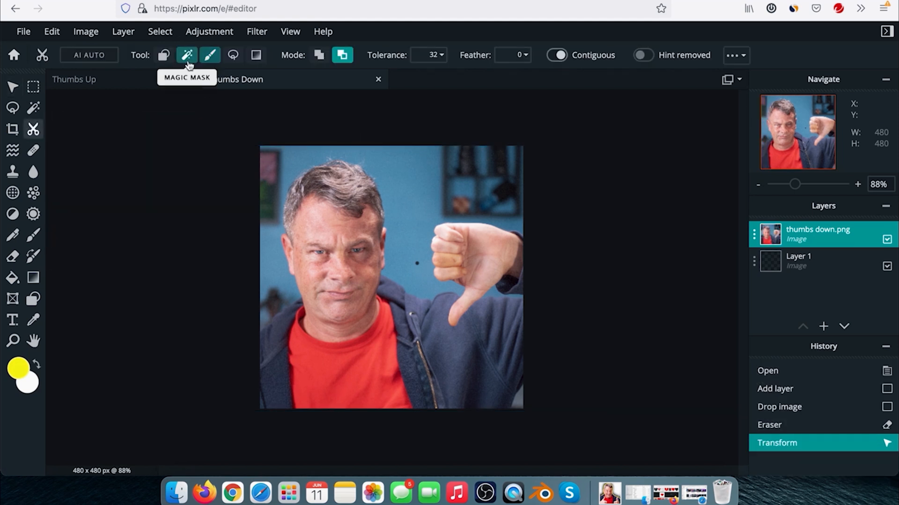
click(293, 161)
click(441, 167)
click(444, 161)
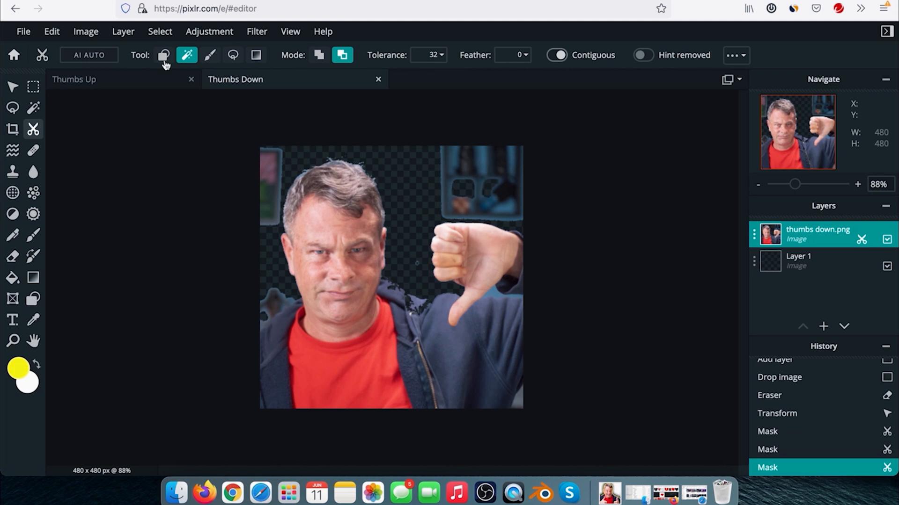
Step: Mask out the leftover shelf and wall picture in the upper corners with rectangular shape masks
click(165, 61)
mouse_move(424, 131)
mouse_down()
mouse_move(497, 206)
mouse_move(536, 221)
mouse_up()
drag(244, 137, 281, 229)
Step: Brush away the background remnants above the shoulder beside the face and near the hood with a size 24 Draw Mask
click(215, 56)
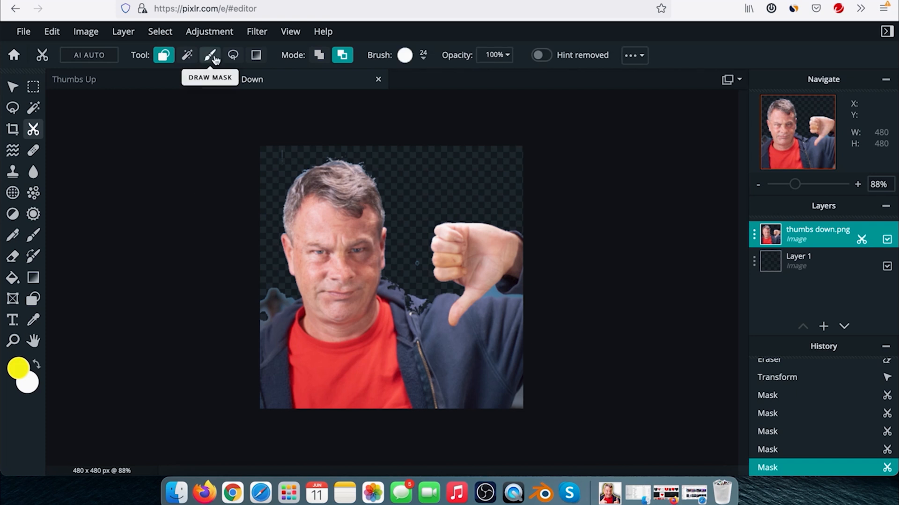
drag(281, 164, 281, 164)
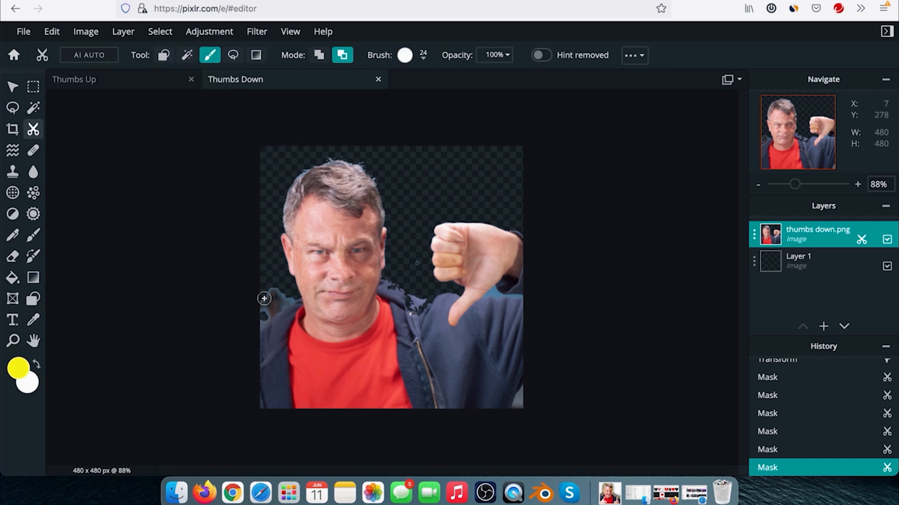
mouse_move(274, 288)
mouse_down()
mouse_move(256, 310)
mouse_move(278, 298)
mouse_move(253, 321)
mouse_move(286, 299)
mouse_up()
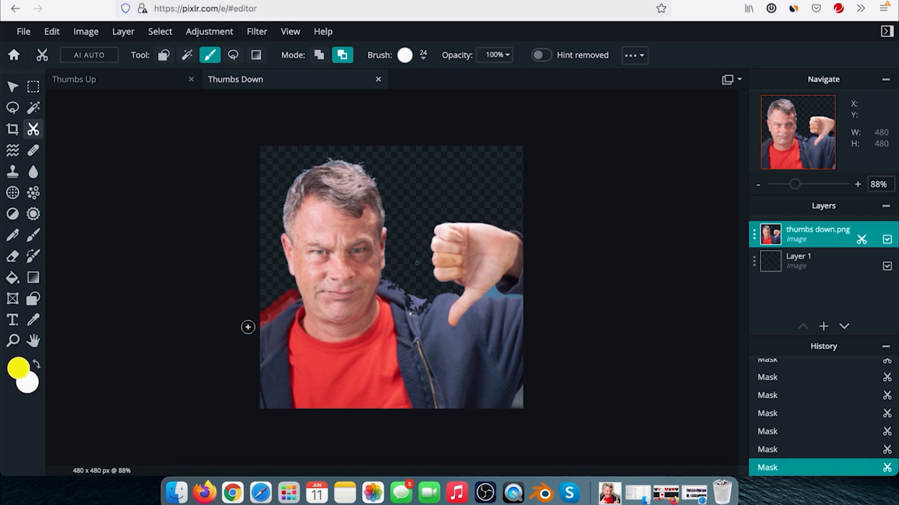
drag(249, 327, 245, 325)
drag(411, 255, 418, 274)
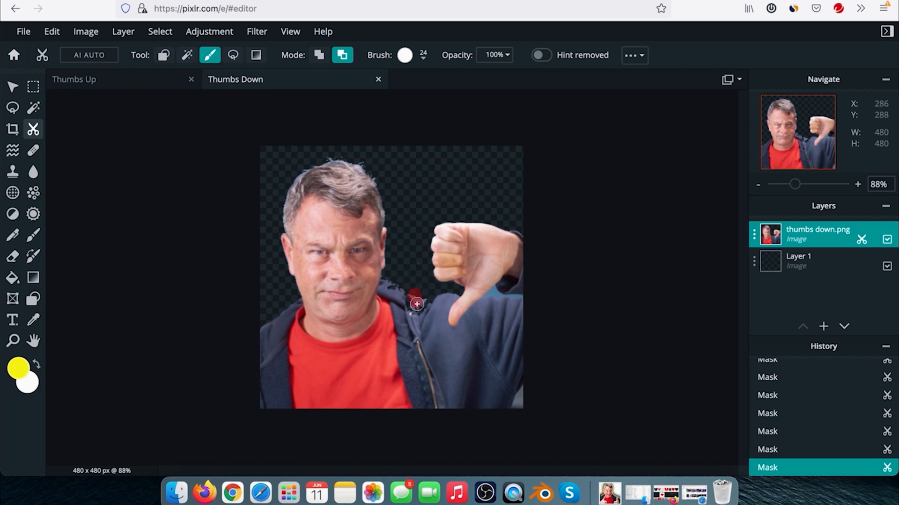
drag(414, 305, 420, 298)
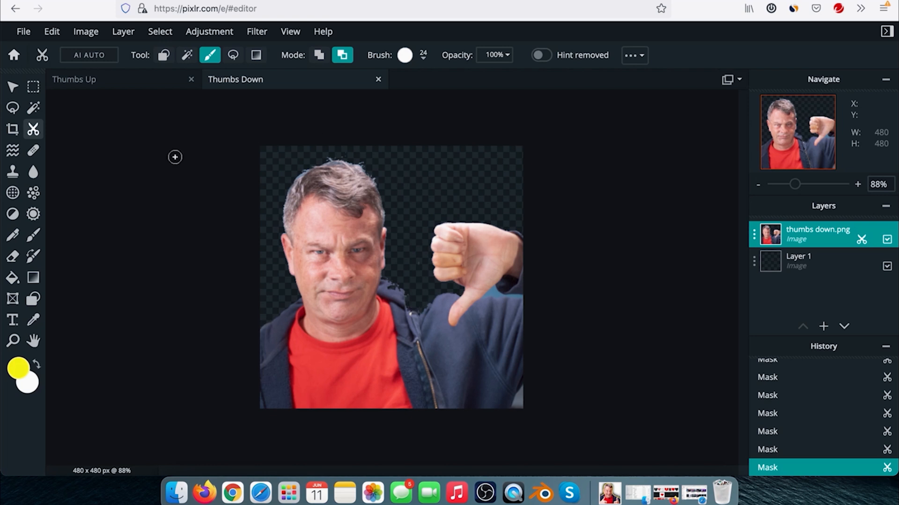
Step: Paint back the missing parts of the jacket's hood and shoulder with the Draw Mask in keep mode
click(319, 55)
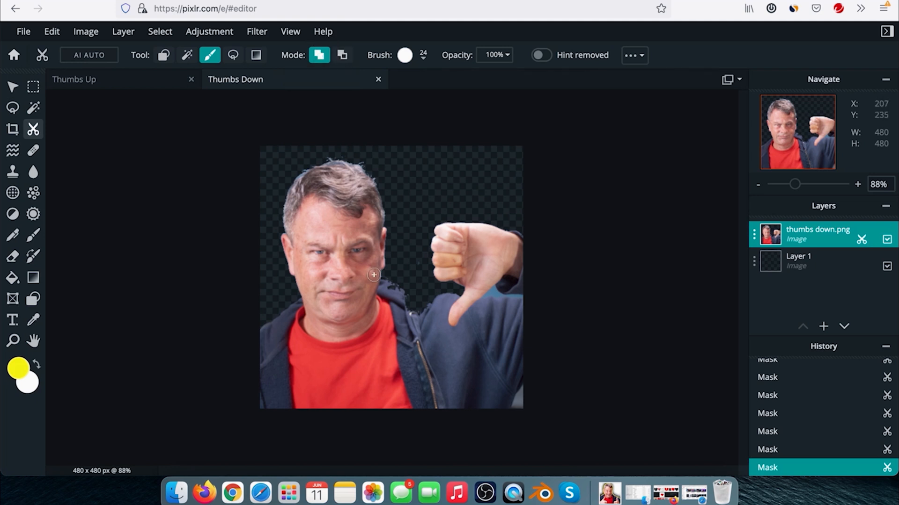
mouse_move(393, 294)
mouse_down()
mouse_move(388, 286)
mouse_move(427, 308)
mouse_up()
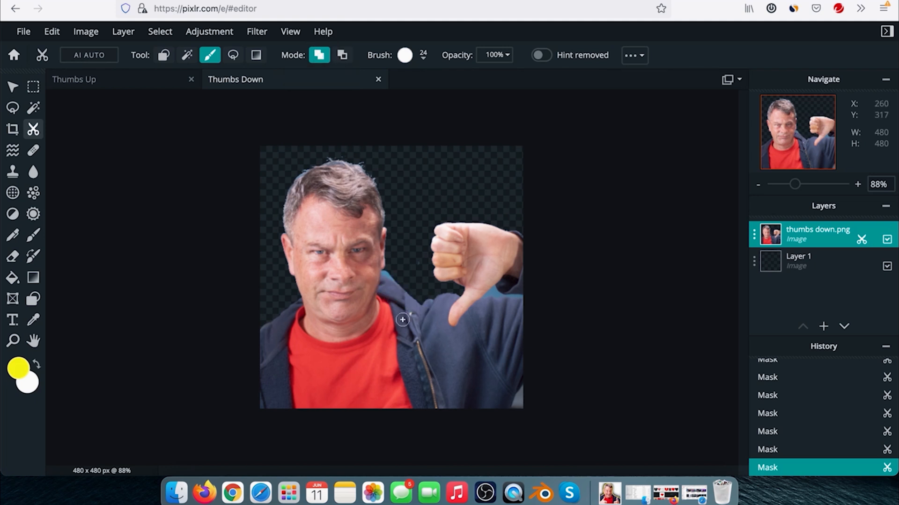
scroll(385, 331, up, 5)
drag(491, 311, 479, 313)
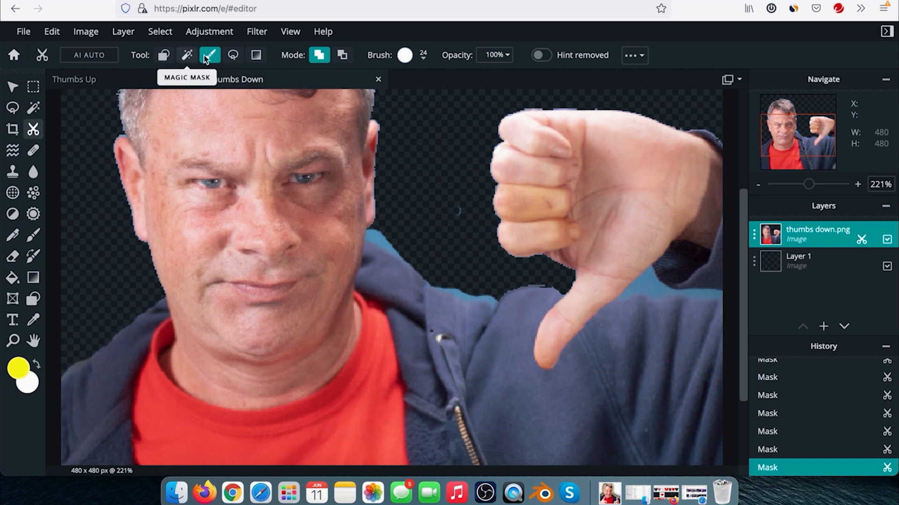
Step: Remove the stray speck between the face and the fist with the Draw Mask in remove mode
click(342, 55)
drag(450, 184, 444, 215)
drag(395, 230, 405, 236)
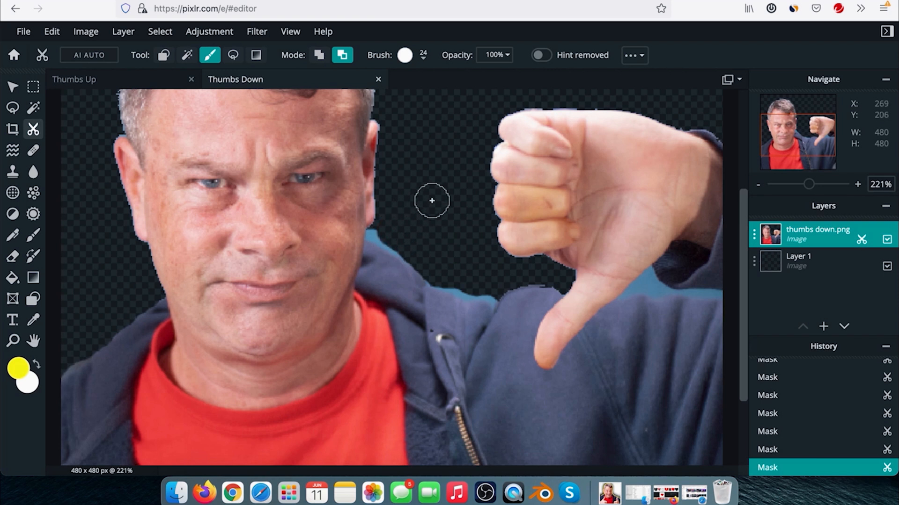
Step: Reduce the mask brush to size 10 and remove the blue fringe along the hood and the shoulder up to the thumb
click(426, 55)
drag(427, 105, 411, 103)
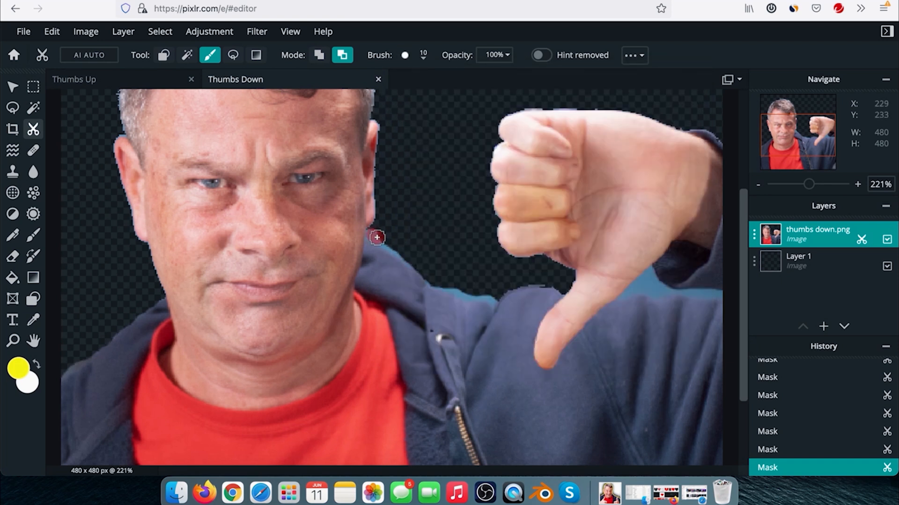
drag(397, 243, 406, 248)
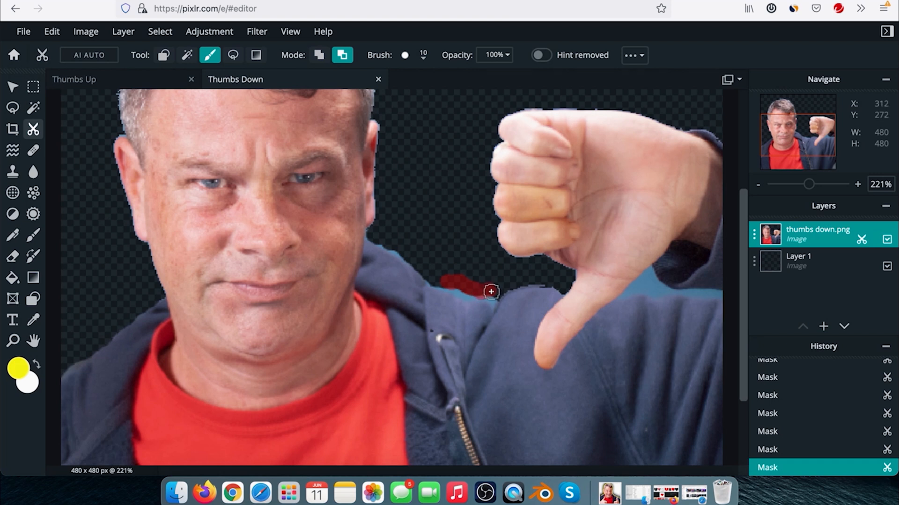
mouse_move(492, 295)
mouse_down()
mouse_move(543, 277)
mouse_move(515, 276)
mouse_move(526, 274)
mouse_up()
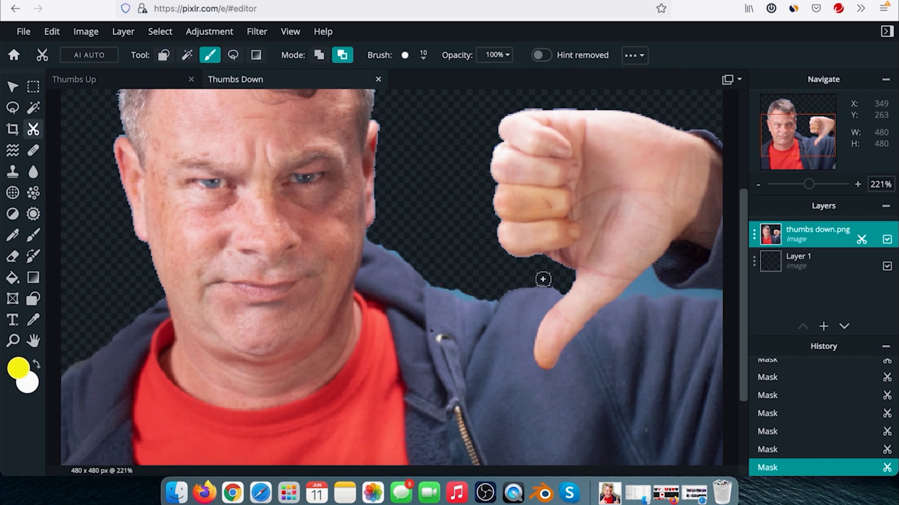
drag(461, 288, 475, 287)
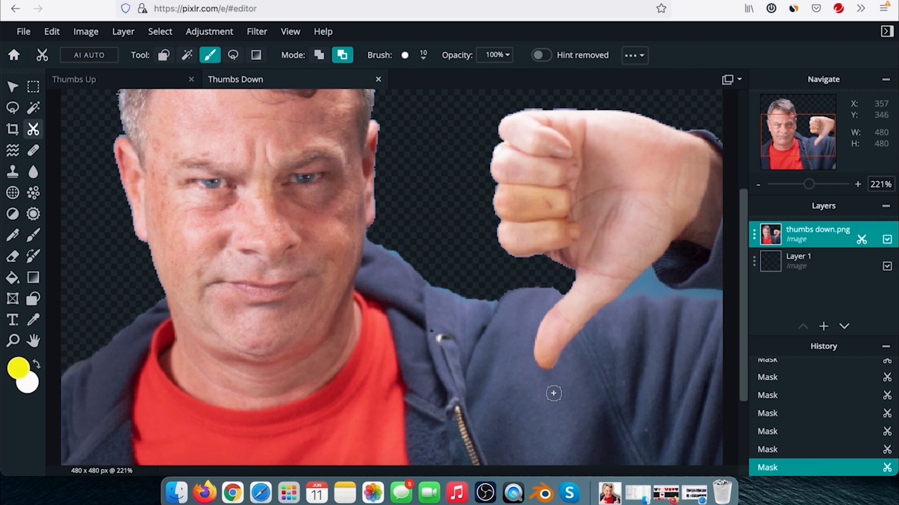
drag(804, 139, 820, 140)
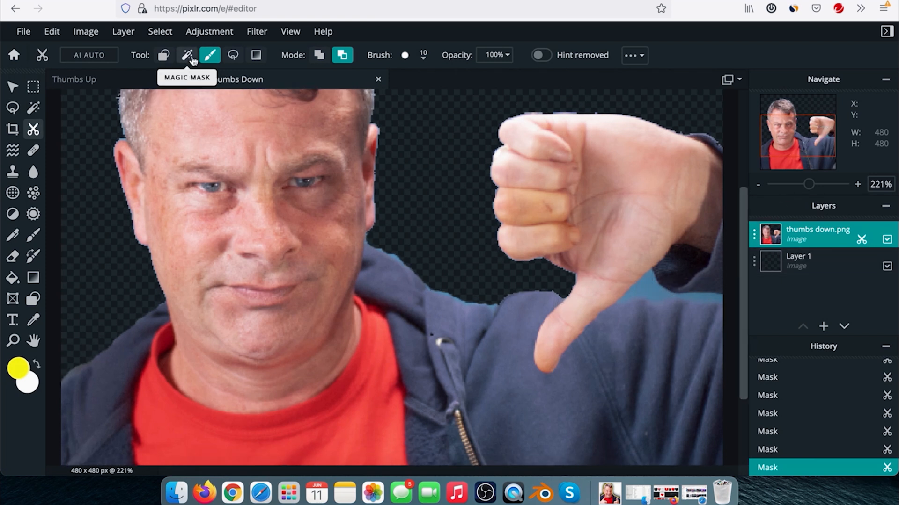
Step: Mask out the blue patch below the wrist with Magic Mask and paint the jacket sleeve back in with the Draw Mask
click(186, 55)
click(646, 291)
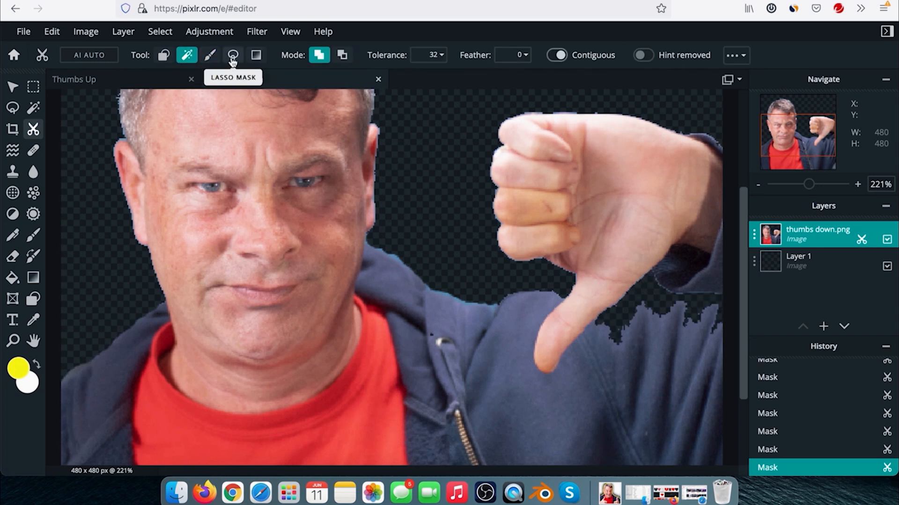
click(210, 55)
mouse_move(592, 312)
mouse_down()
mouse_move(623, 331)
mouse_move(656, 334)
mouse_move(613, 338)
mouse_move(602, 317)
mouse_move(720, 320)
mouse_up()
drag(717, 320, 707, 338)
mouse_move(657, 331)
mouse_down()
mouse_move(608, 326)
mouse_move(676, 310)
mouse_move(719, 313)
mouse_move(591, 310)
mouse_up()
drag(648, 306, 679, 307)
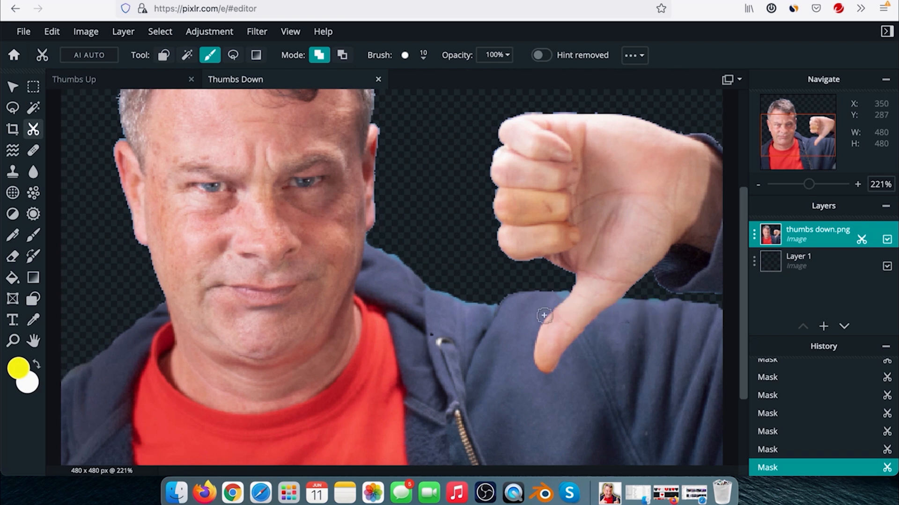
Step: Clean the leftover background from the edge of the hair with the size 10 Draw Mask in remove mode
click(342, 55)
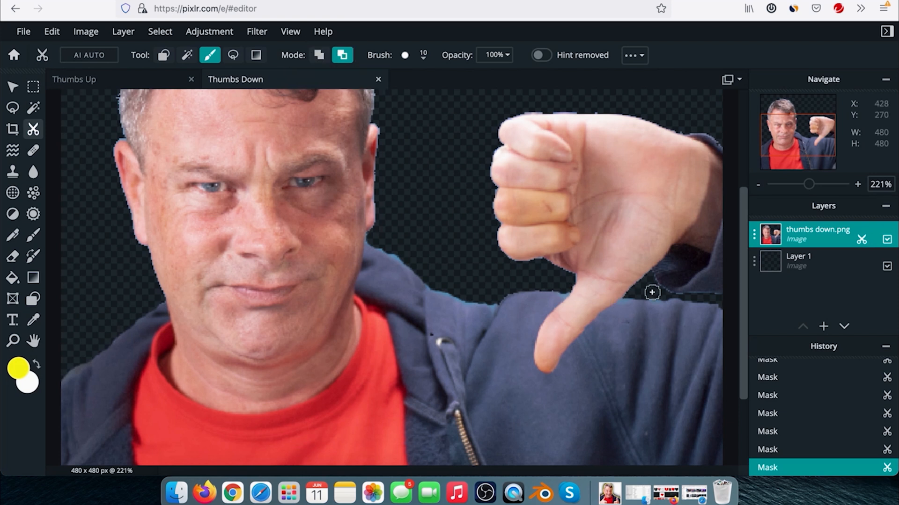
key(super+0)
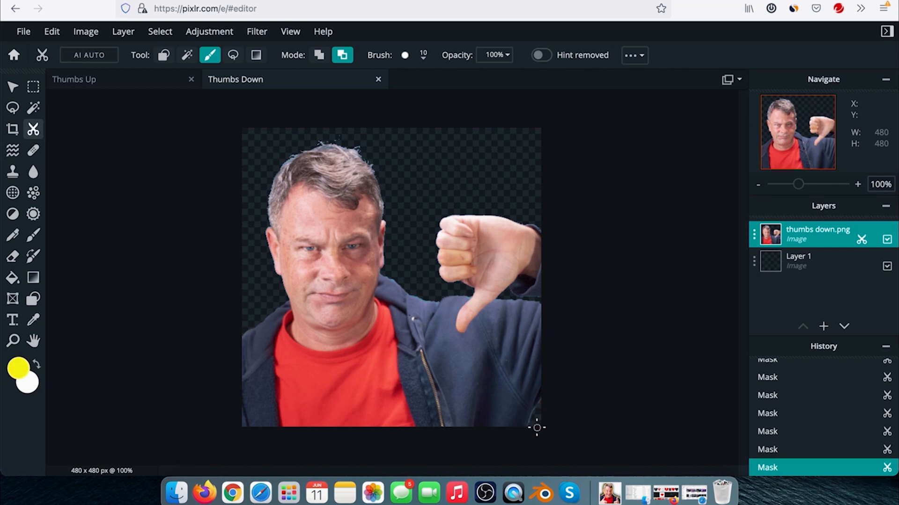
scroll(360, 164, up, 4)
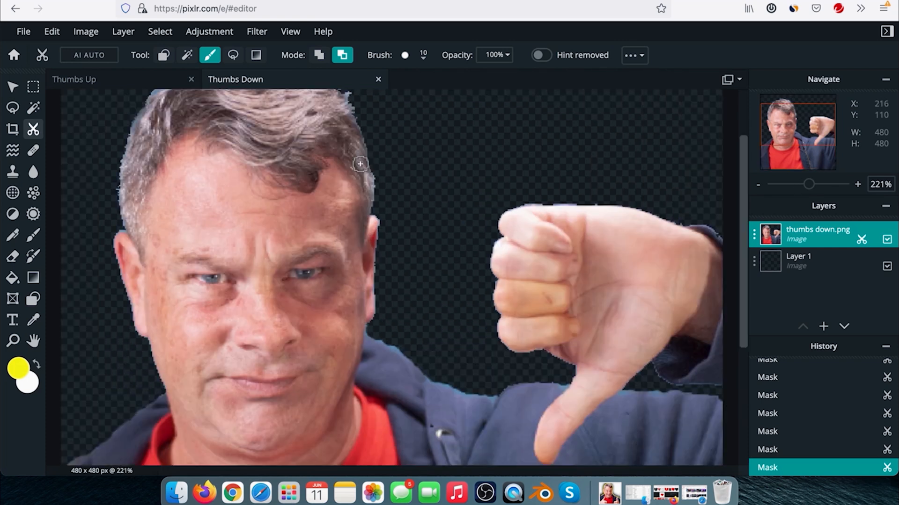
scroll(748, 200, up, 2)
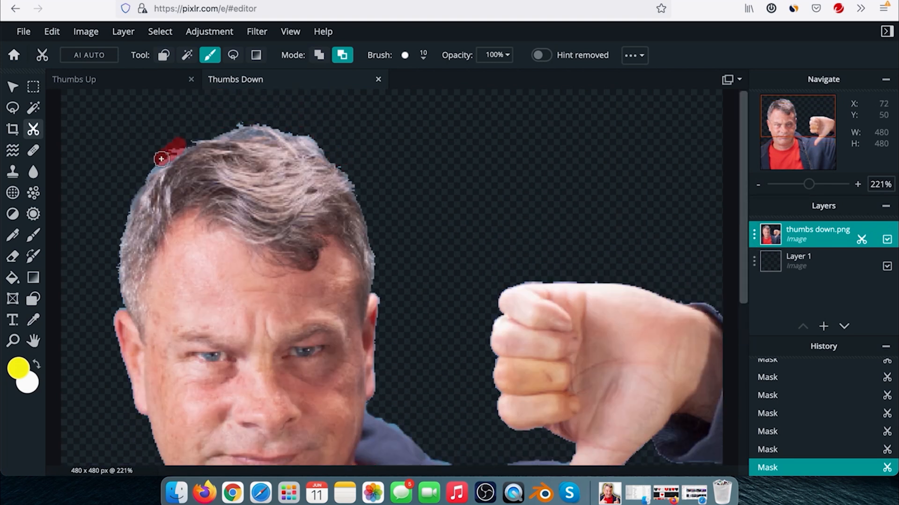
drag(252, 111, 229, 124)
drag(306, 130, 324, 141)
drag(269, 122, 262, 118)
drag(186, 137, 178, 139)
scroll(184, 173, down, 5)
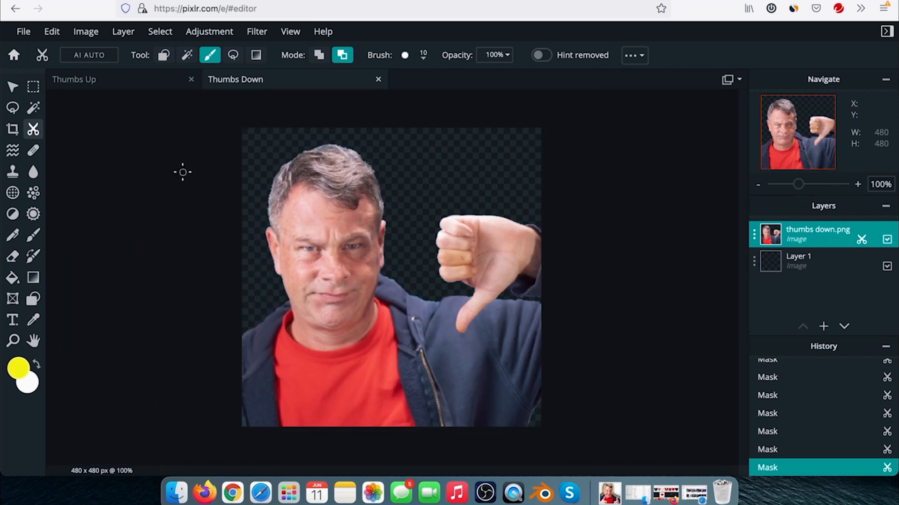
click(261, 33)
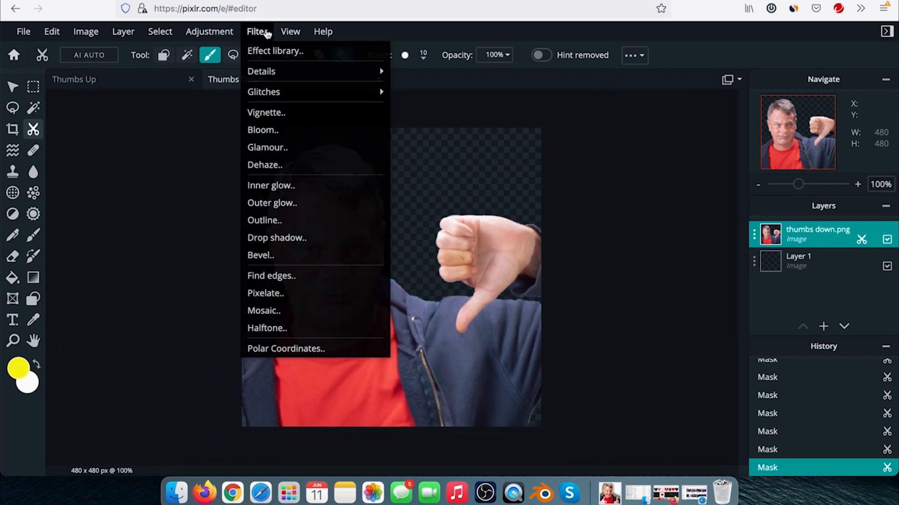
click(283, 223)
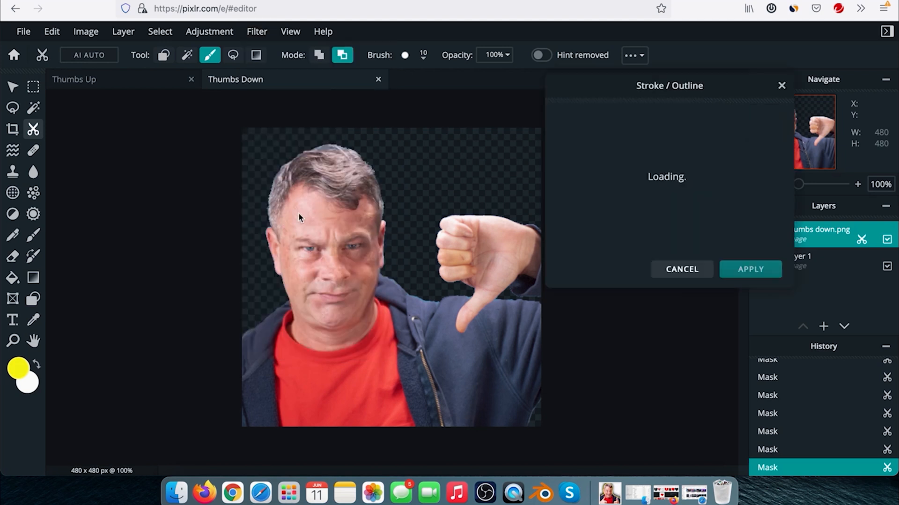
mouse_move(576, 168)
mouse_down()
mouse_move(722, 170)
mouse_move(599, 169)
mouse_up()
click(675, 269)
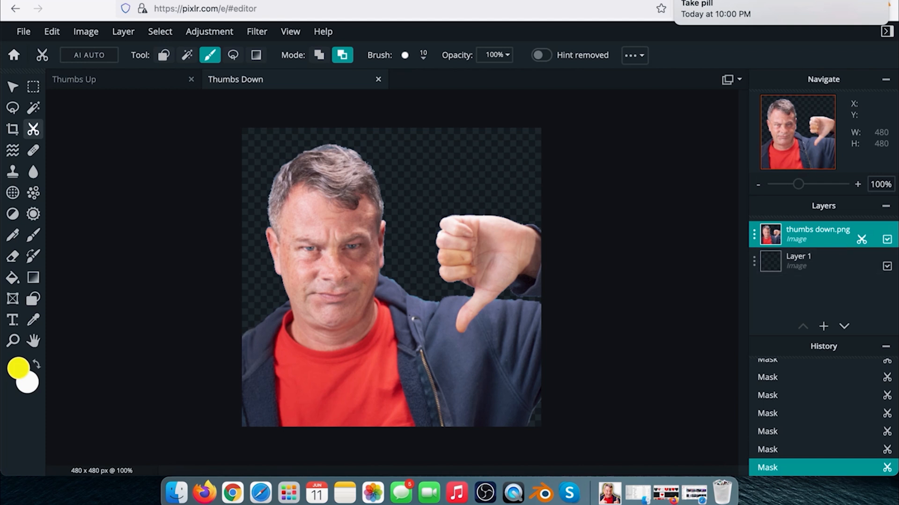
Step: Apply the mask to the thumbs down.png layer and add a yellow outline of size 10 at 100% opacity
click(115, 33)
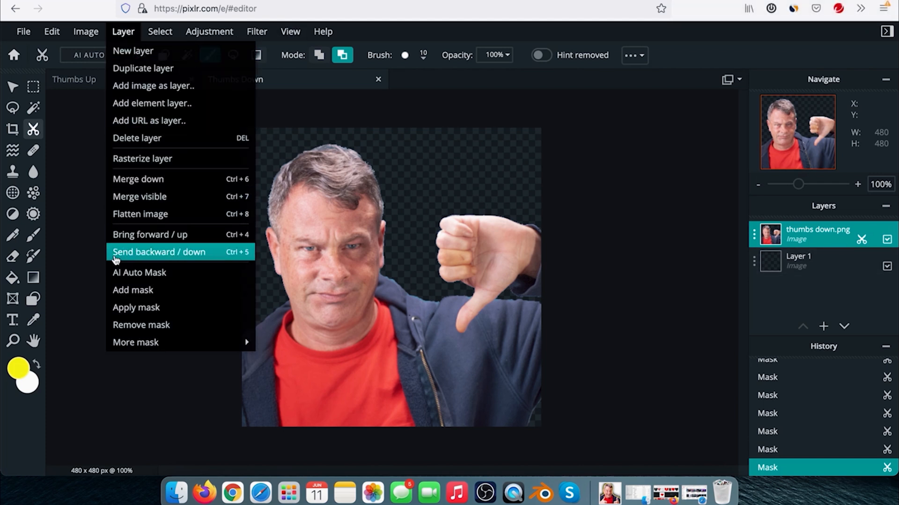
click(124, 308)
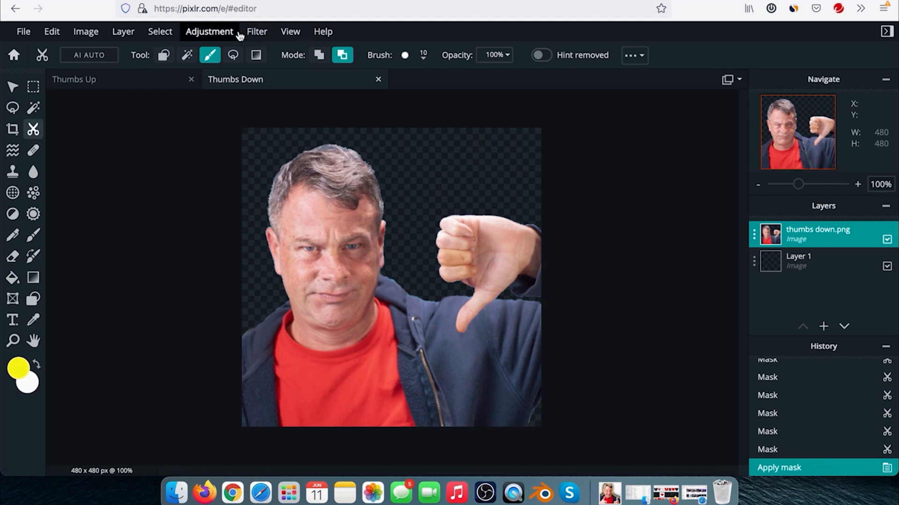
click(257, 31)
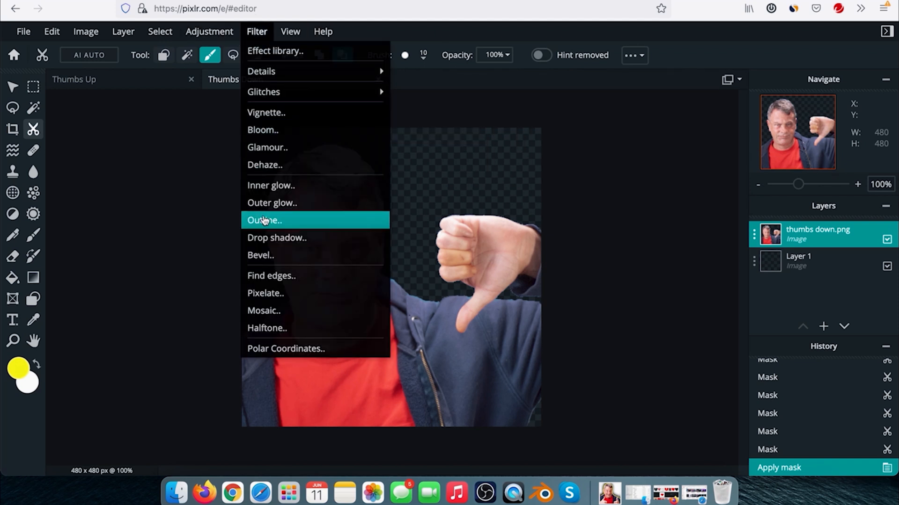
click(264, 220)
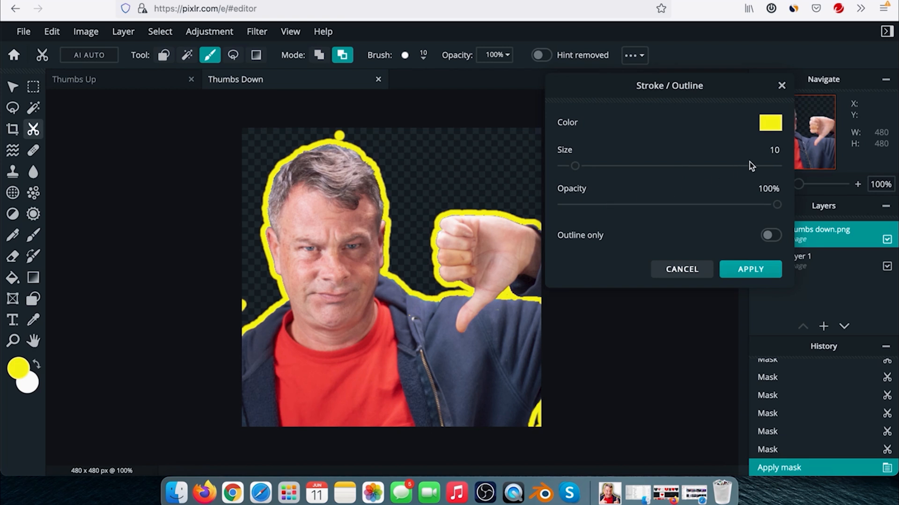
click(737, 266)
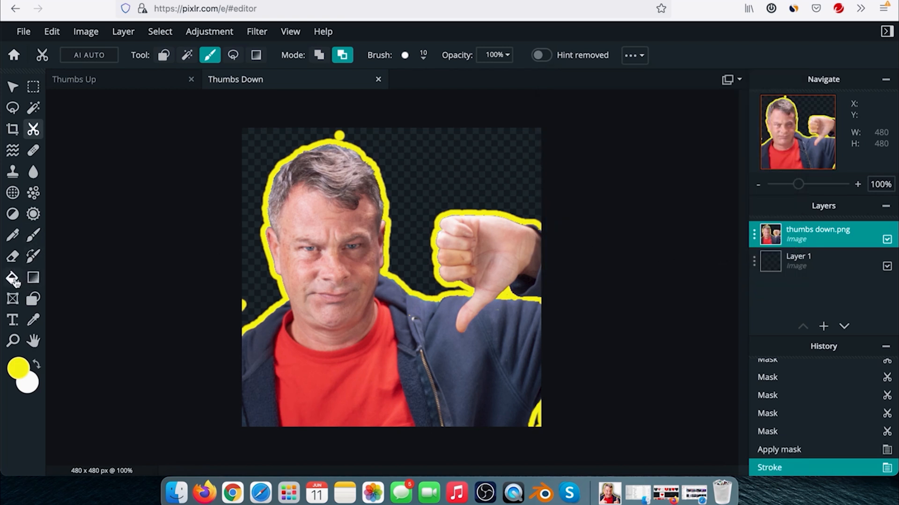
Step: Erase the stray yellow spots at the image's left edge and above the head, and trim the outline in the lower-right corner
click(13, 257)
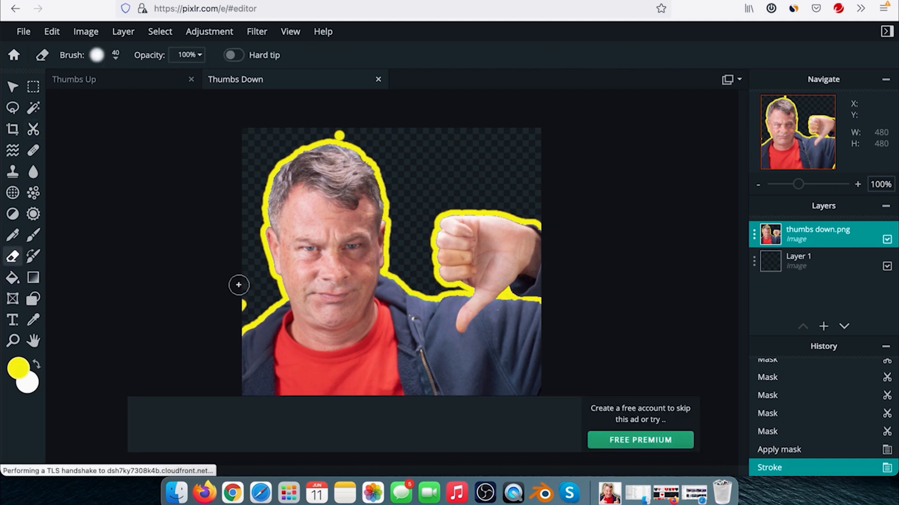
click(238, 310)
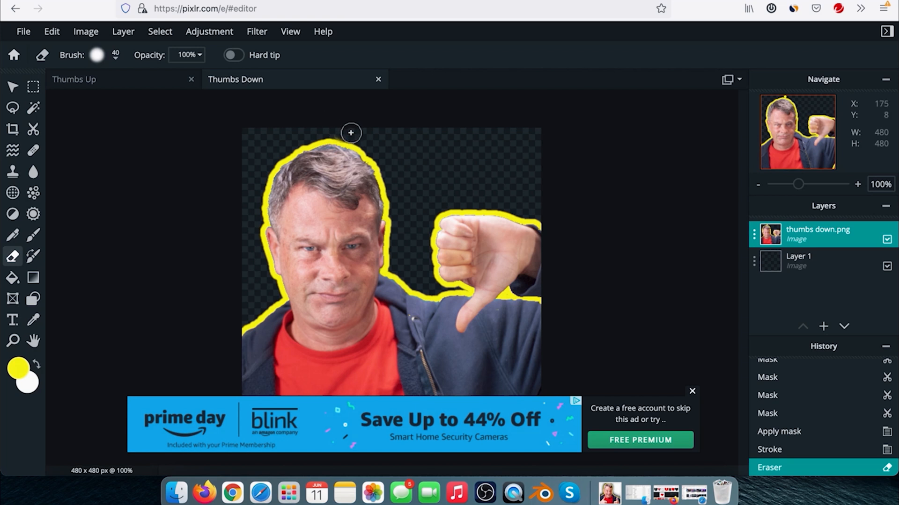
click(326, 126)
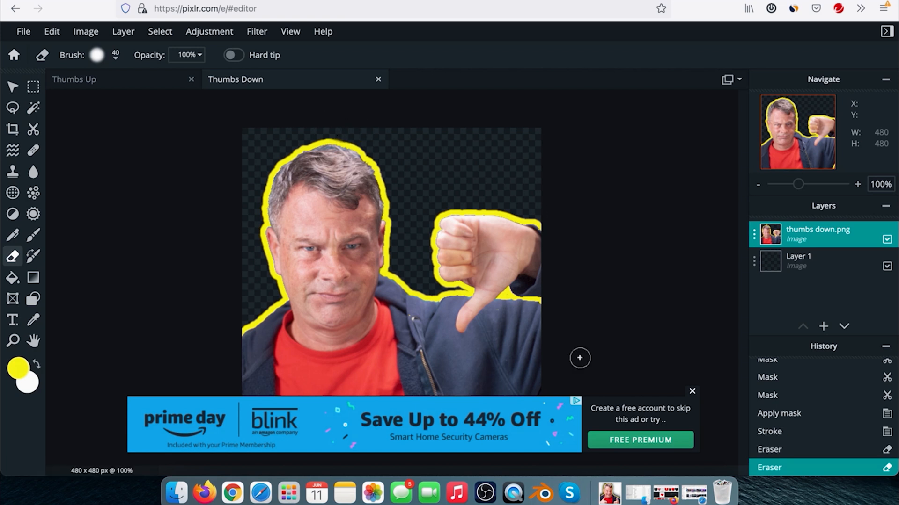
click(692, 392)
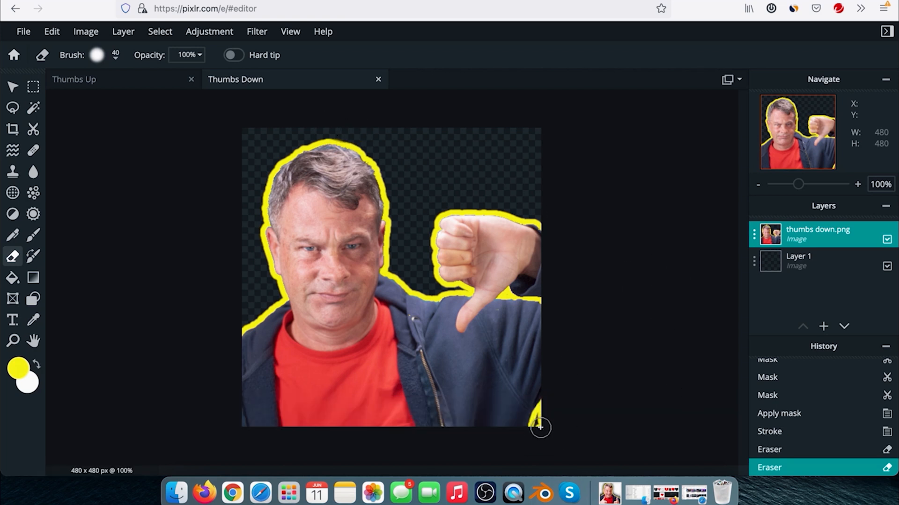
click(543, 425)
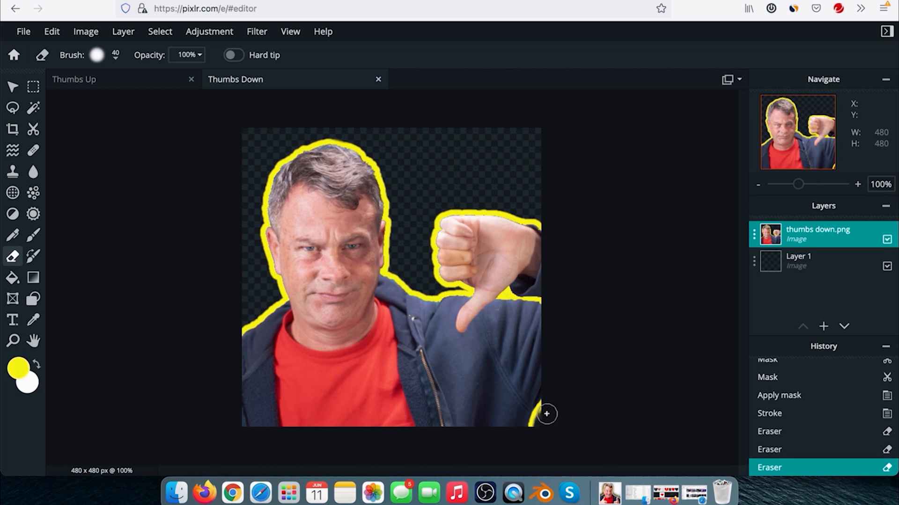
drag(548, 417, 568, 427)
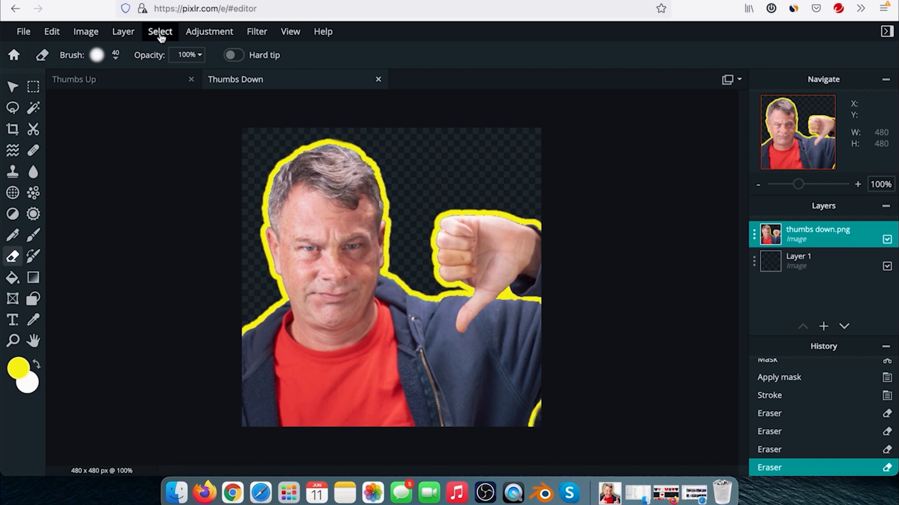
Step: Apply a black drop shadow to the thumbs down.png layer with 100% opacity, 42px blur, offset x 3px and offset y -12px
click(253, 33)
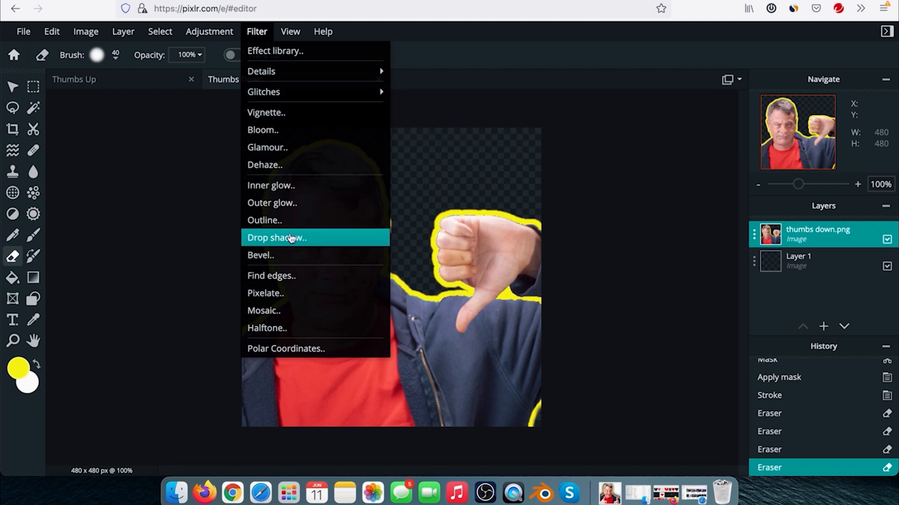
click(291, 238)
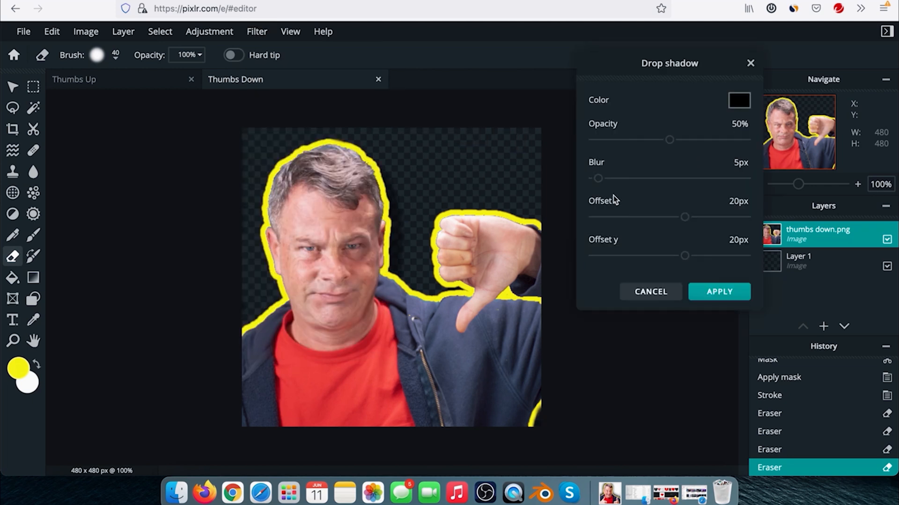
drag(684, 218, 664, 218)
drag(684, 255, 660, 256)
drag(672, 145, 754, 142)
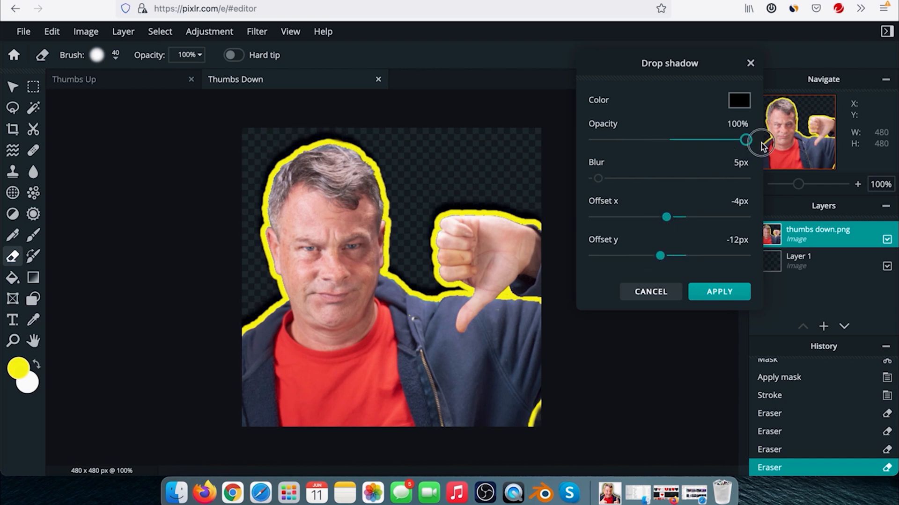
drag(598, 179, 672, 217)
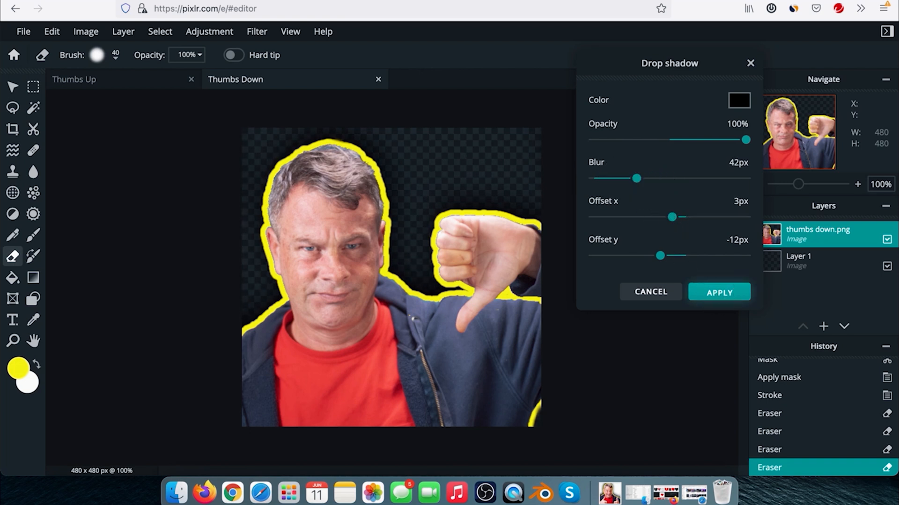
click(719, 292)
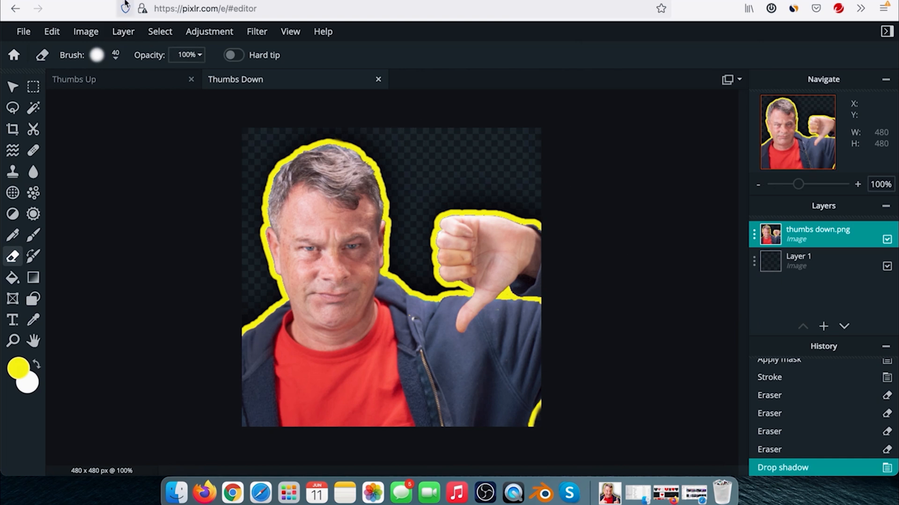
Step: Save the image as a 480 x 480 PNG named Thumbs Down emote
click(24, 32)
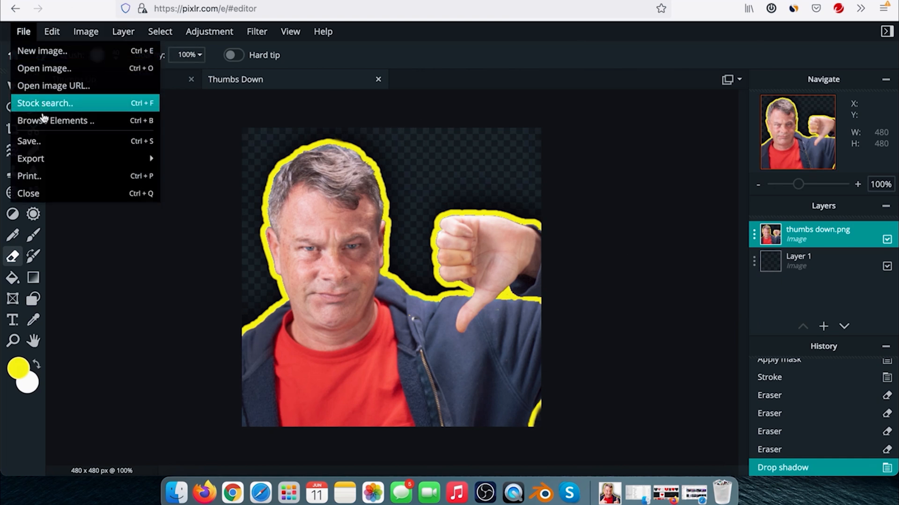
click(45, 143)
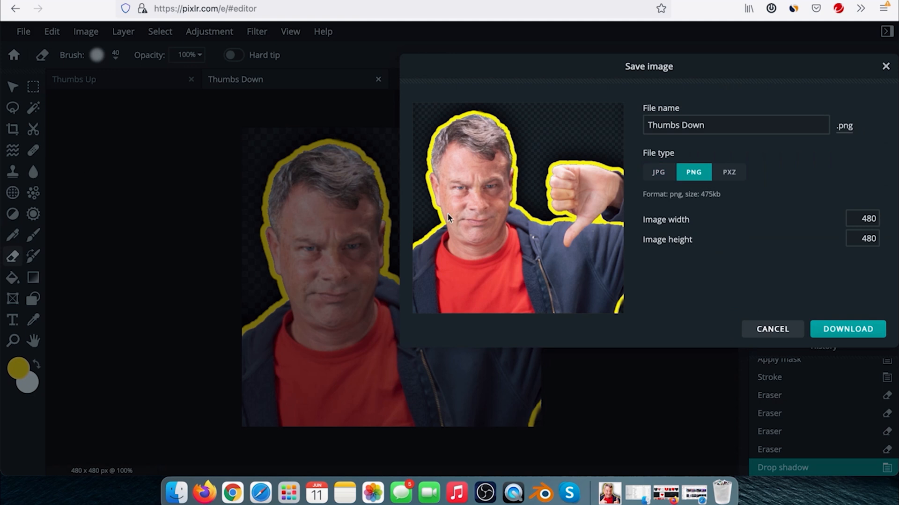
click(714, 125)
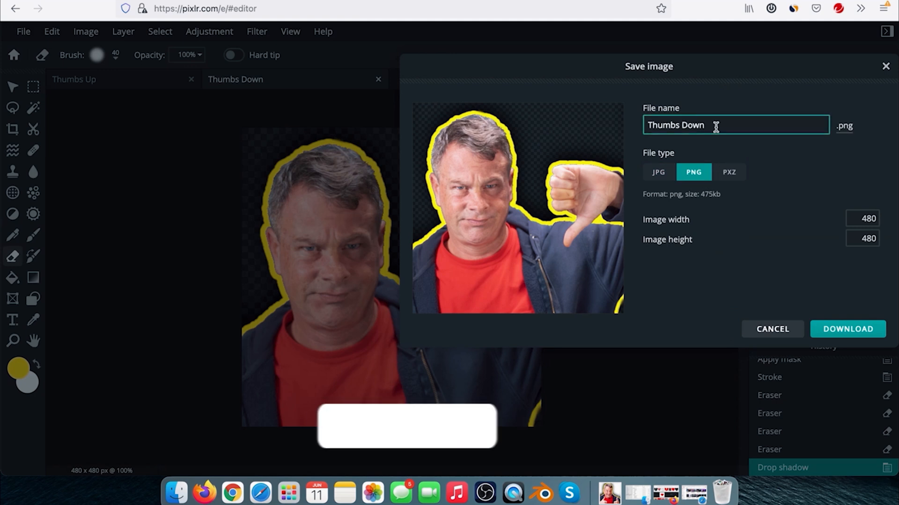
text(emote)
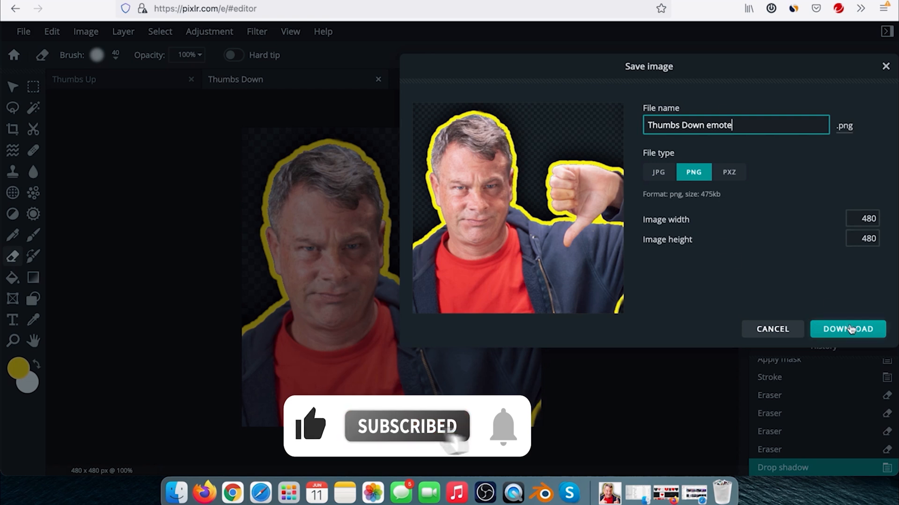
click(850, 329)
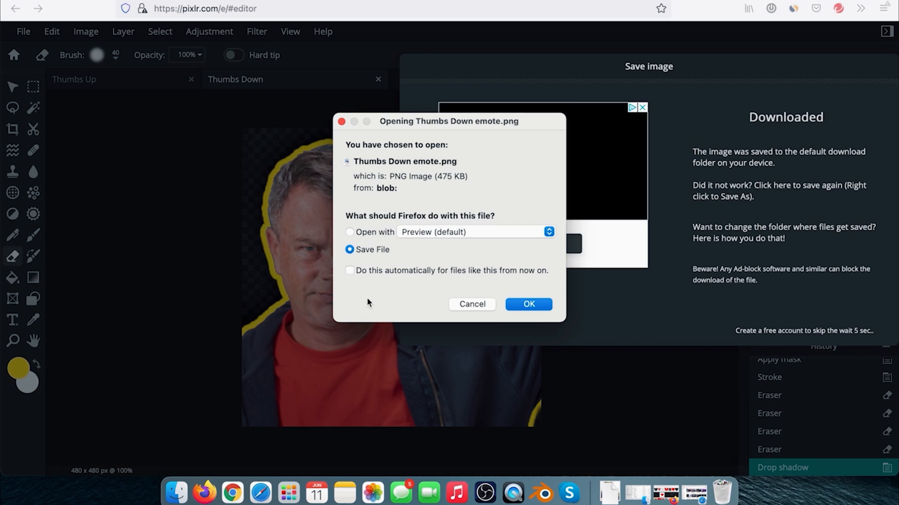
click(523, 306)
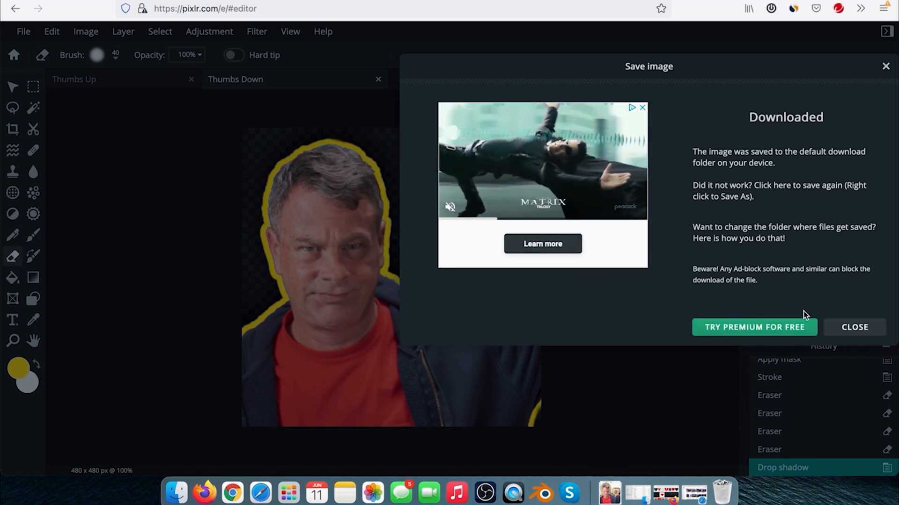
click(853, 328)
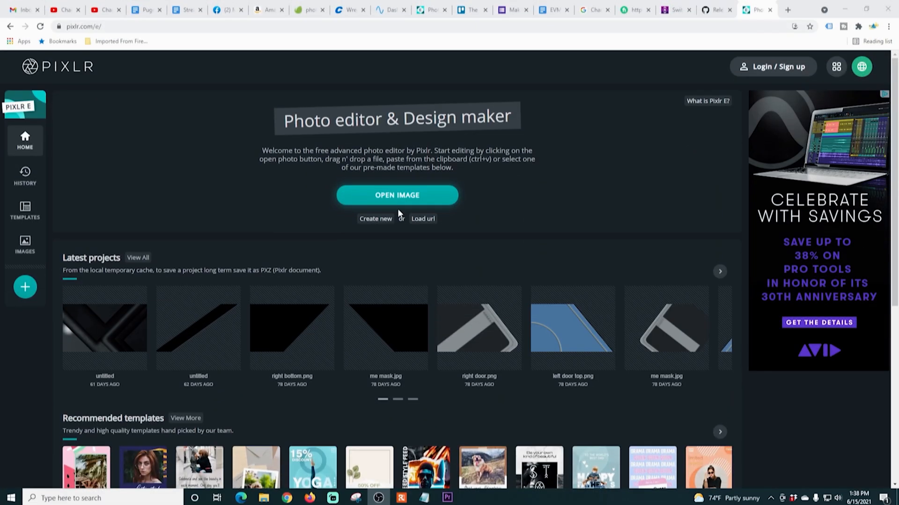
Step: Create a new 1440 x 960 px image named emotes
click(380, 219)
click(708, 148)
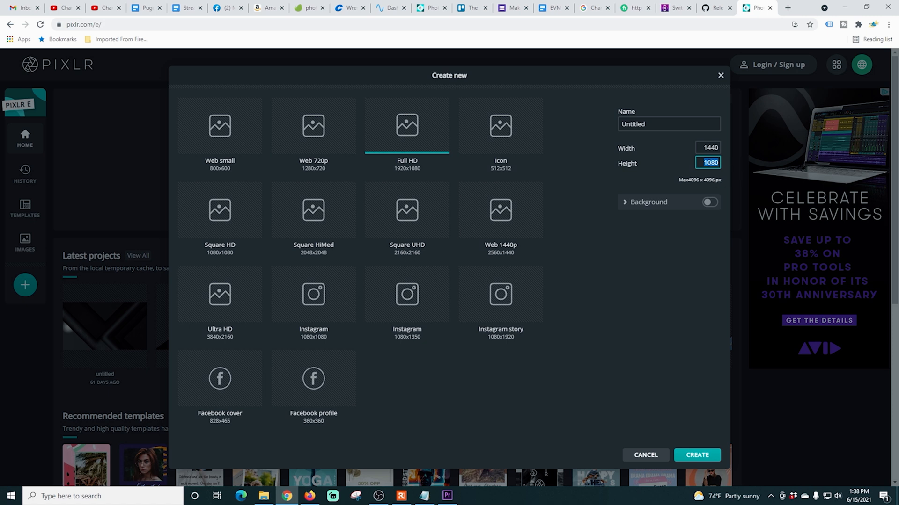
drag(650, 125, 579, 126)
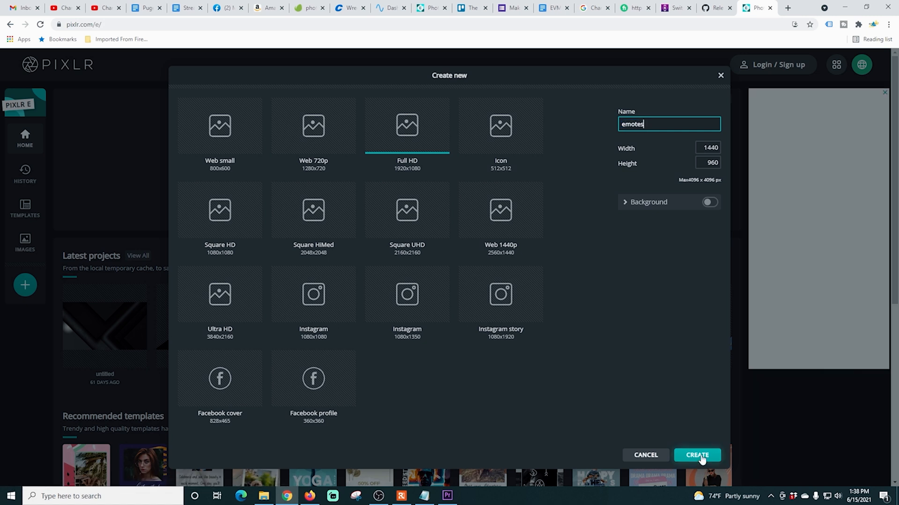
click(699, 457)
Step: Add NO Toon.png, surprise toon.png and thumbs down toon.png from the Emotes and Badges folder side by side along the canvas's upper row
key(alt+Tab)
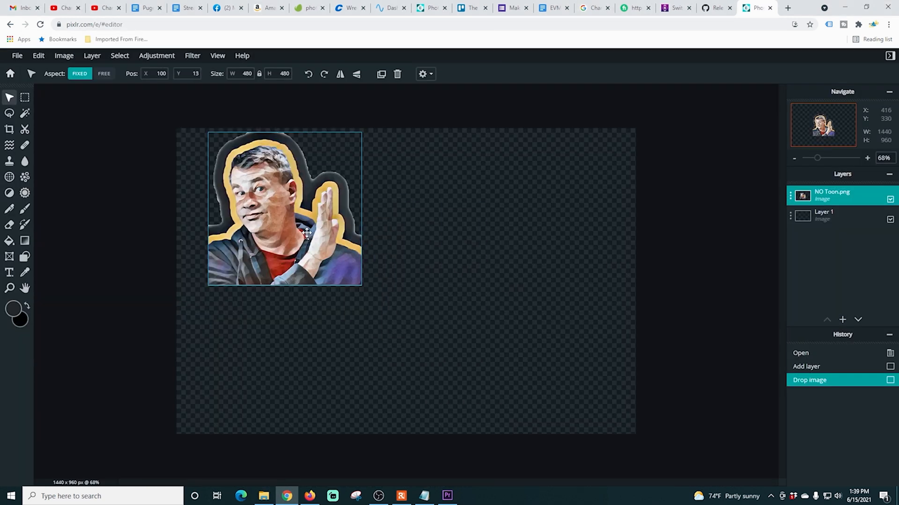
key(alt+Tab)
scroll(408, 291, down, 3)
drag(199, 301, 241, 311)
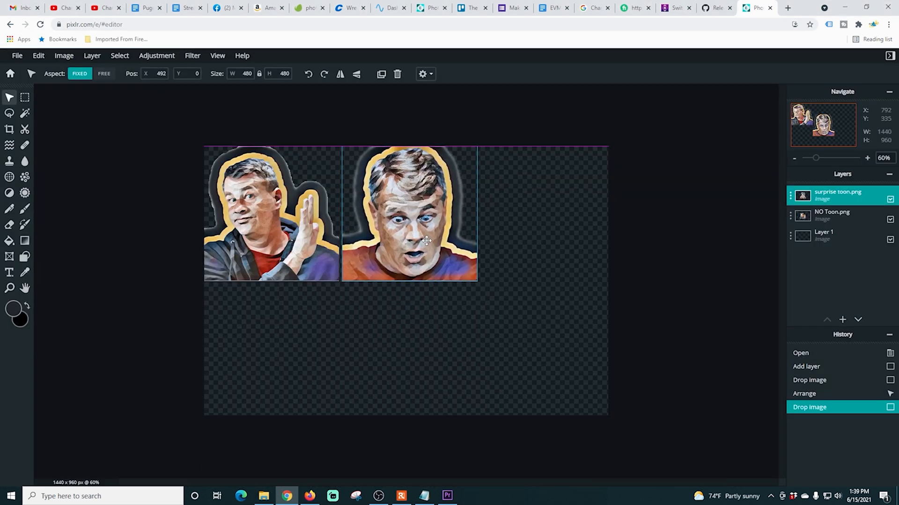
key(alt+Tab)
scroll(281, 280, down, 3)
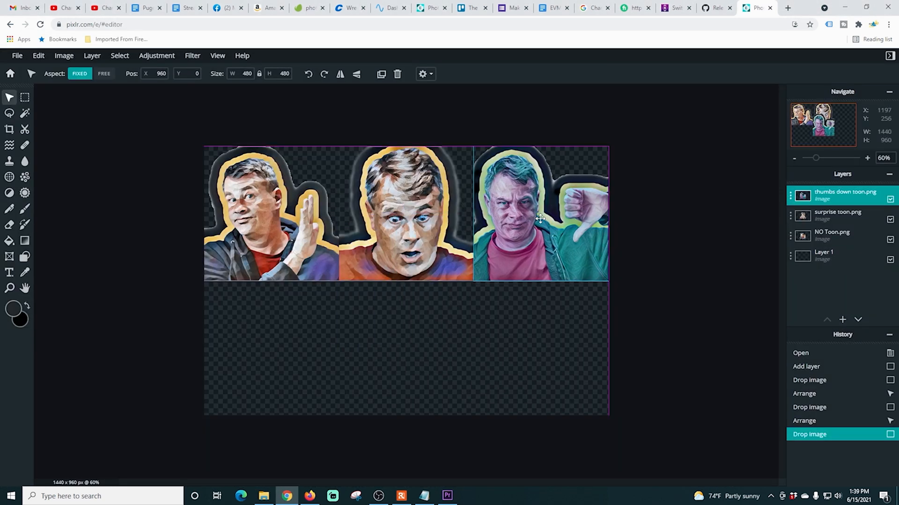
Step: Add thumbs up toon.png and zzz toon.png as the second row, aligning zzz toon.png at X 480, Y 480
key(alt+Tab)
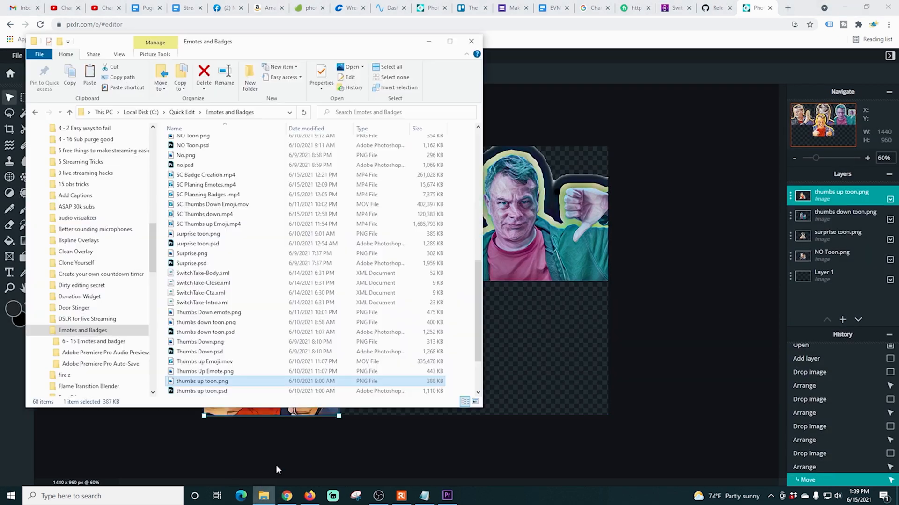
scroll(304, 304, down, 3)
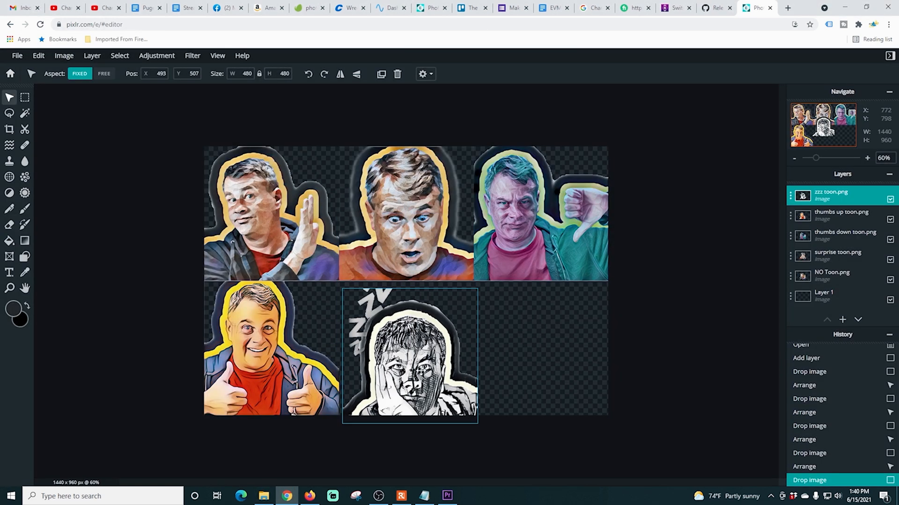
drag(421, 370, 417, 363)
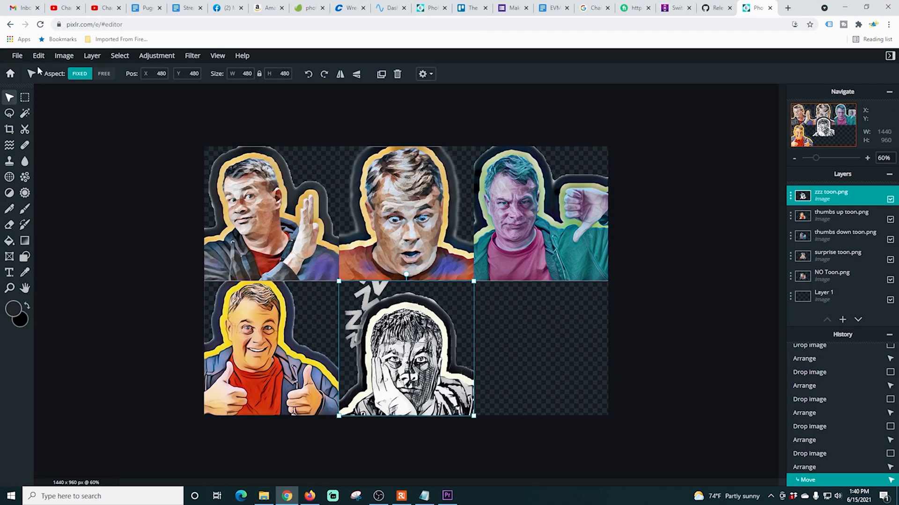
Step: Save the emote overview as a 1440 x 960 PNG named emotes toon all
click(18, 57)
click(36, 141)
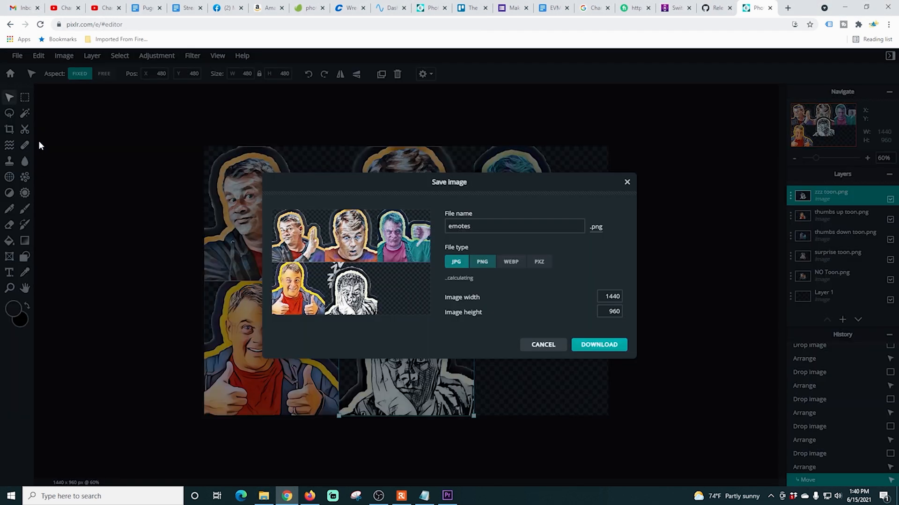
click(469, 227)
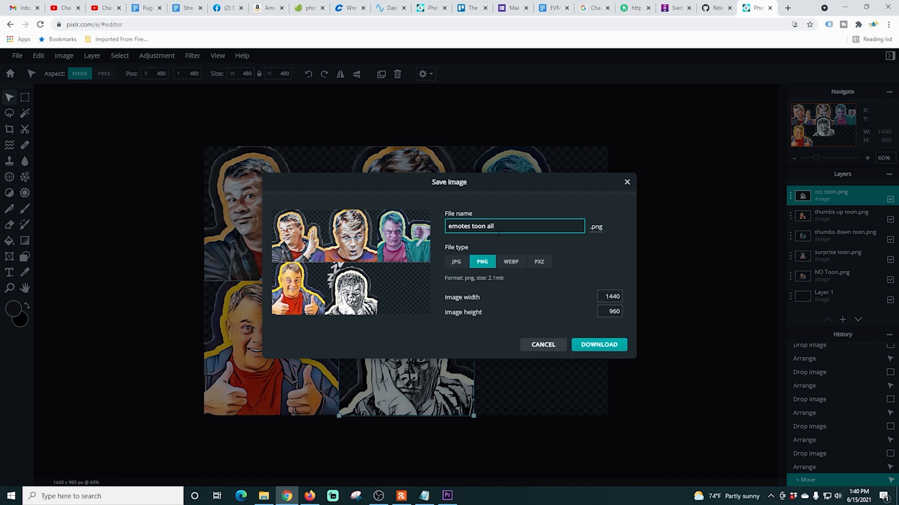
click(600, 345)
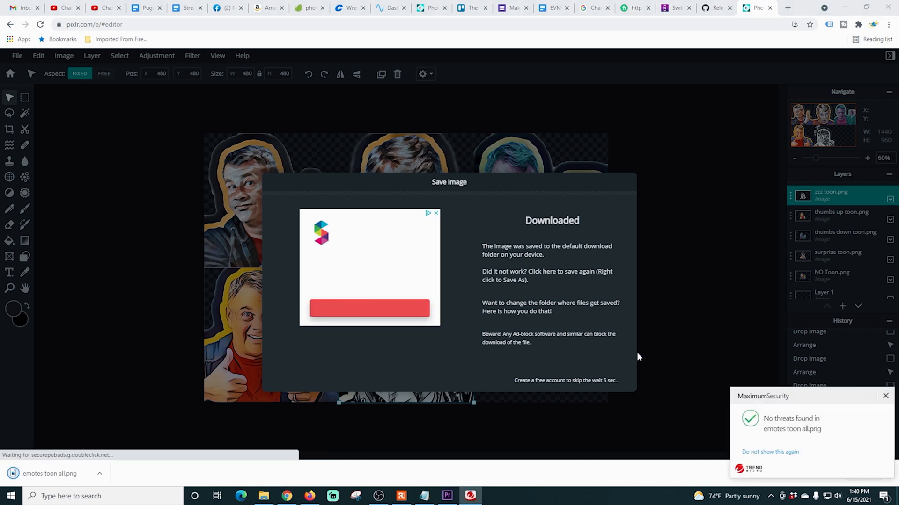
click(885, 396)
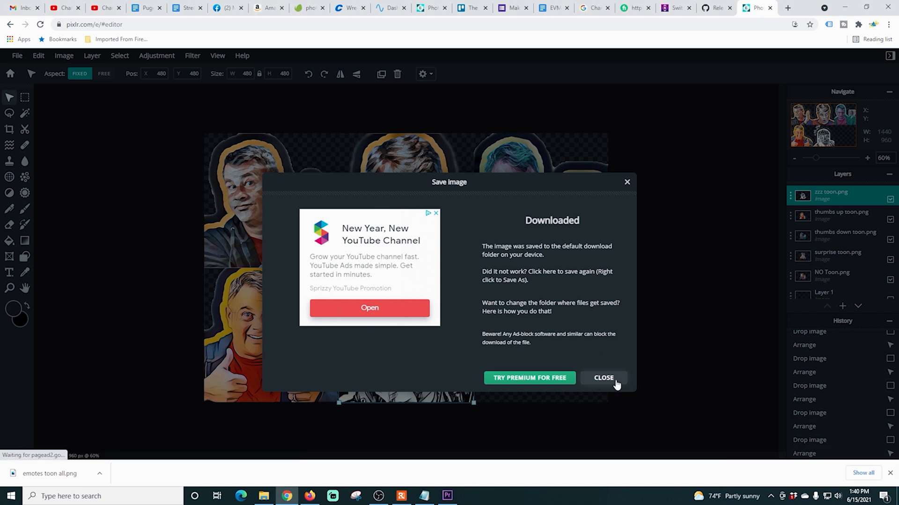
click(603, 378)
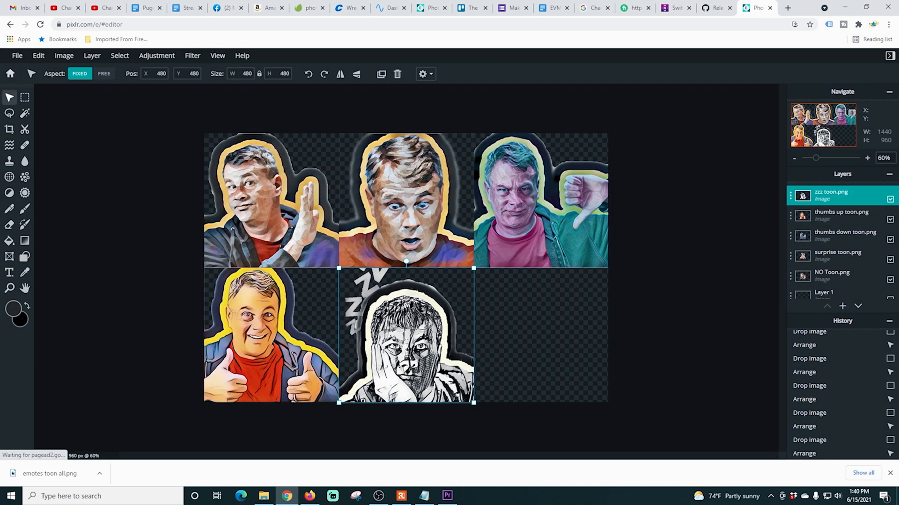